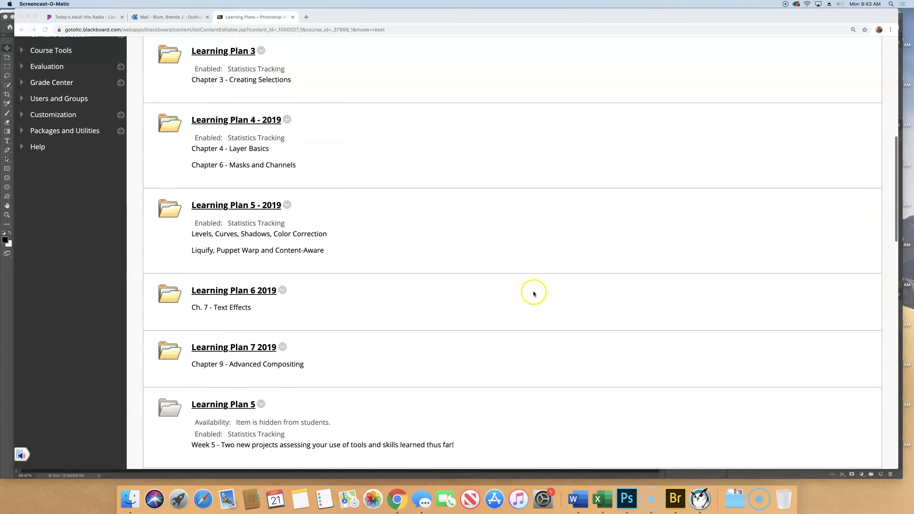
Step: Open the Learning Plan 7 2019 folder and download its Bear files item
click(227, 320)
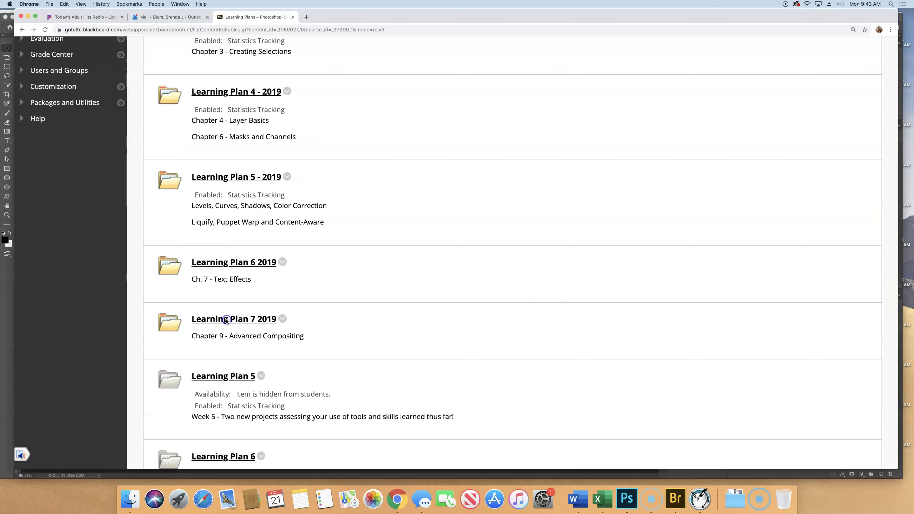
click(253, 320)
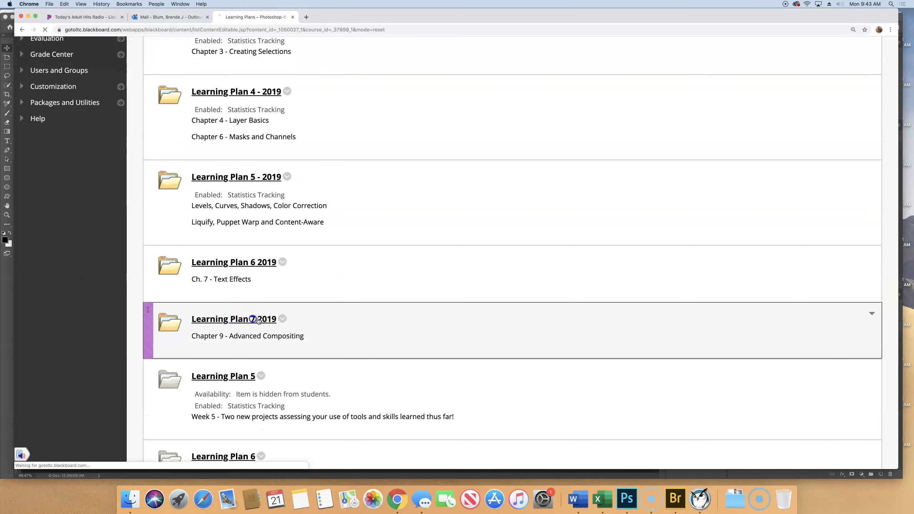
scroll(756, 286, down, 15)
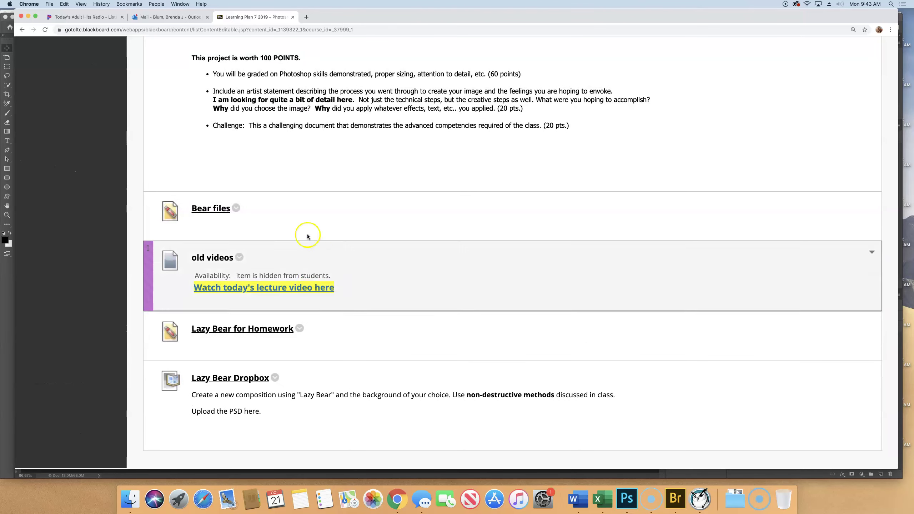
click(215, 209)
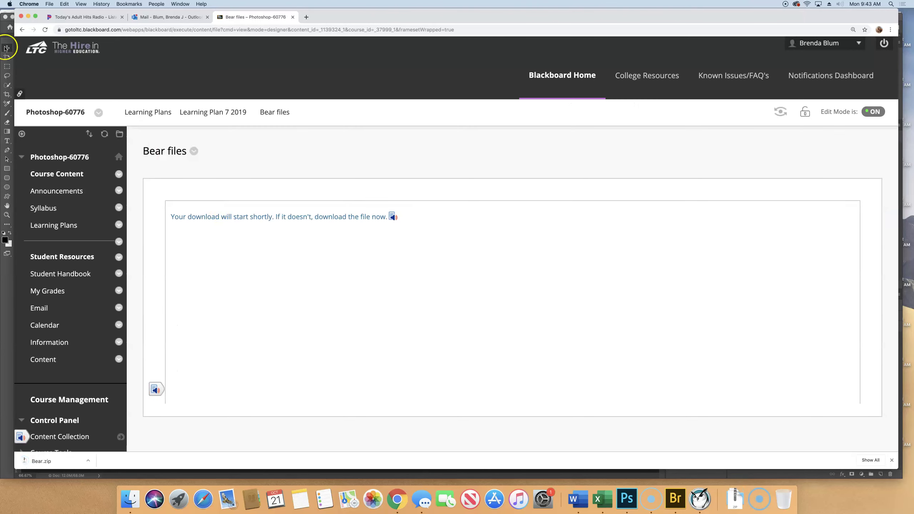
Step: Open the full-size Lazy Bear for Homework image and save it to Downloads as the JPEG image lazy-bear
click(23, 30)
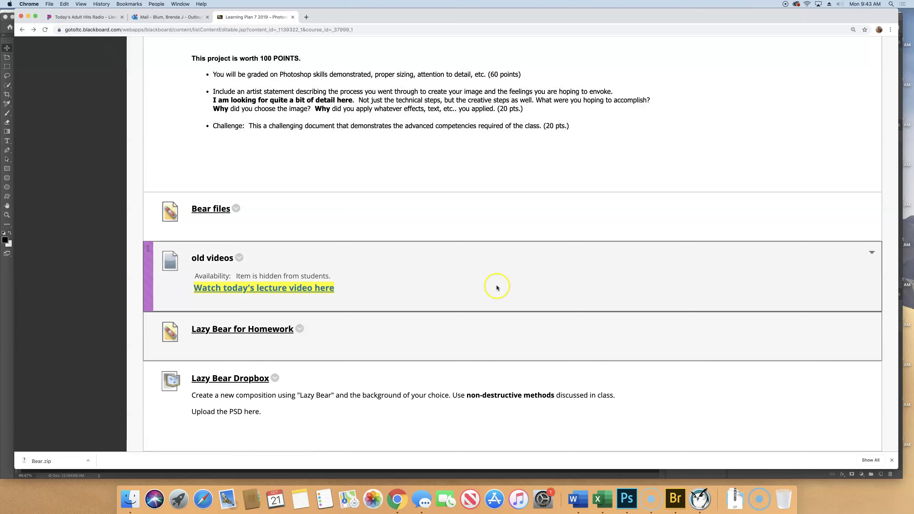
scroll(491, 290, up, 1)
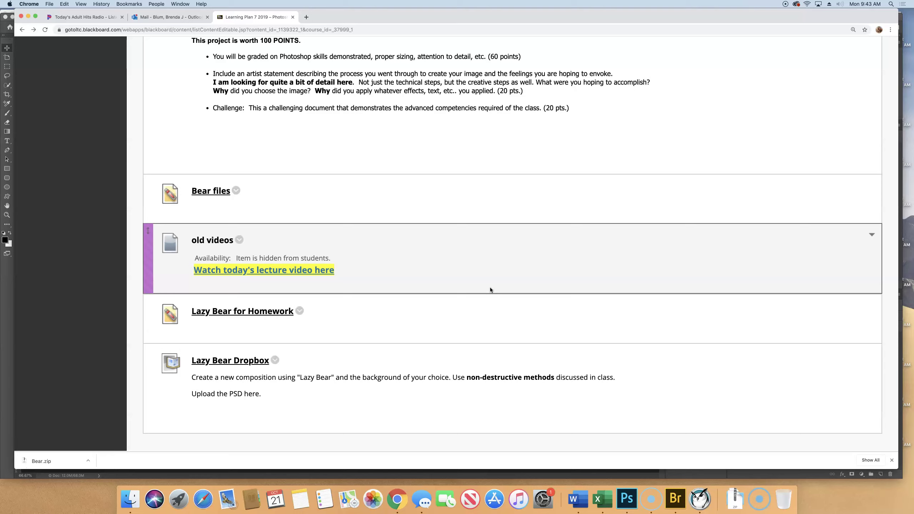
click(264, 312)
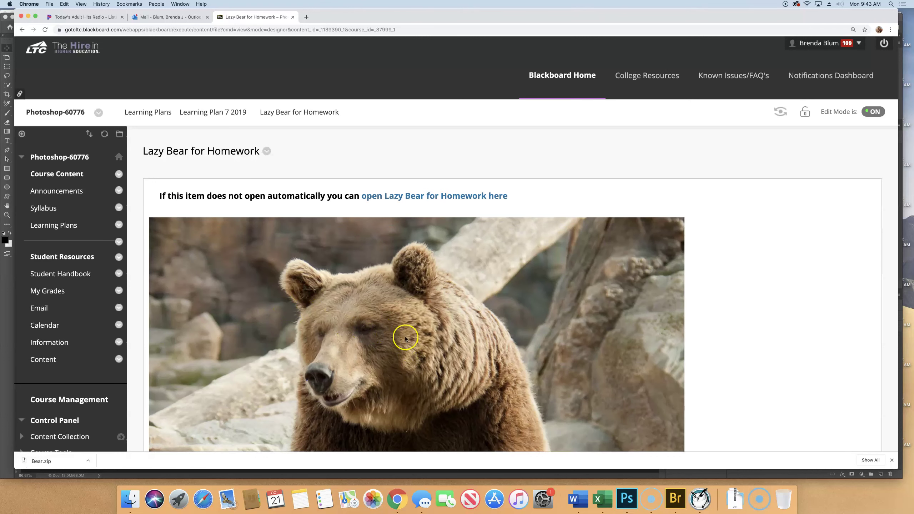
click(478, 197)
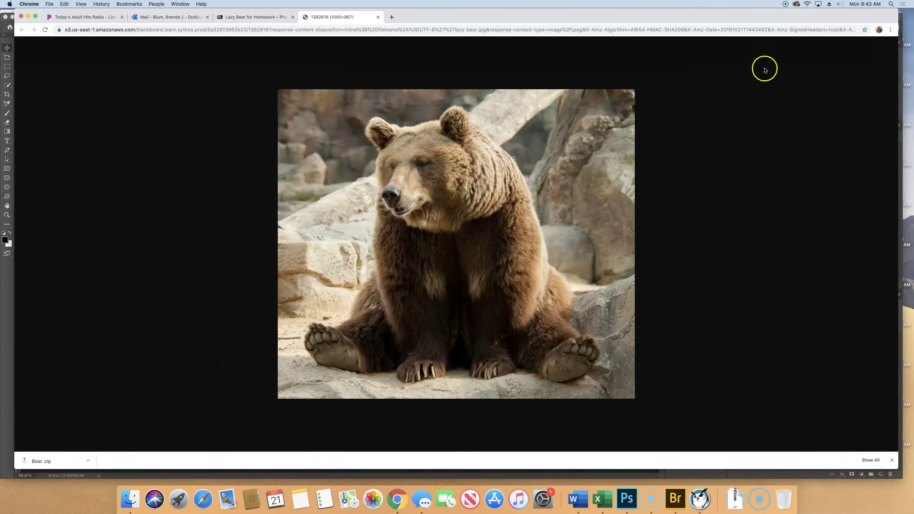
right_click(454, 175)
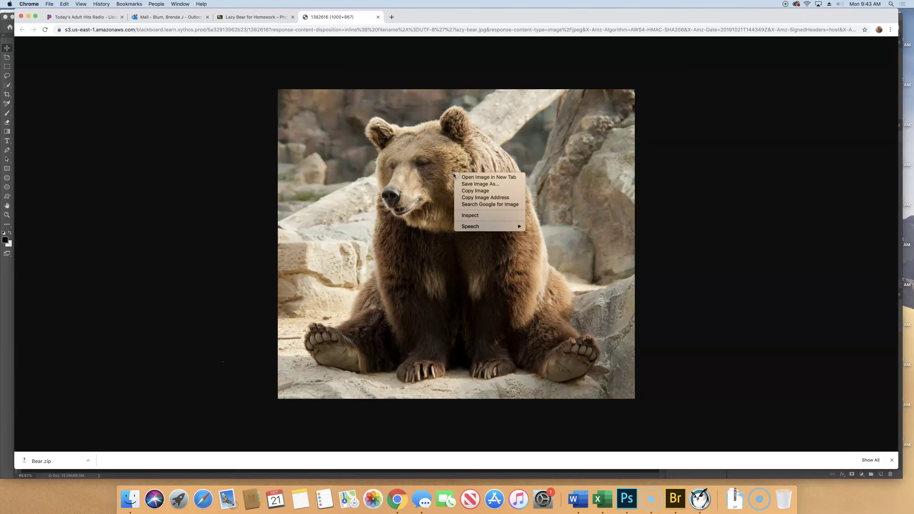
click(480, 184)
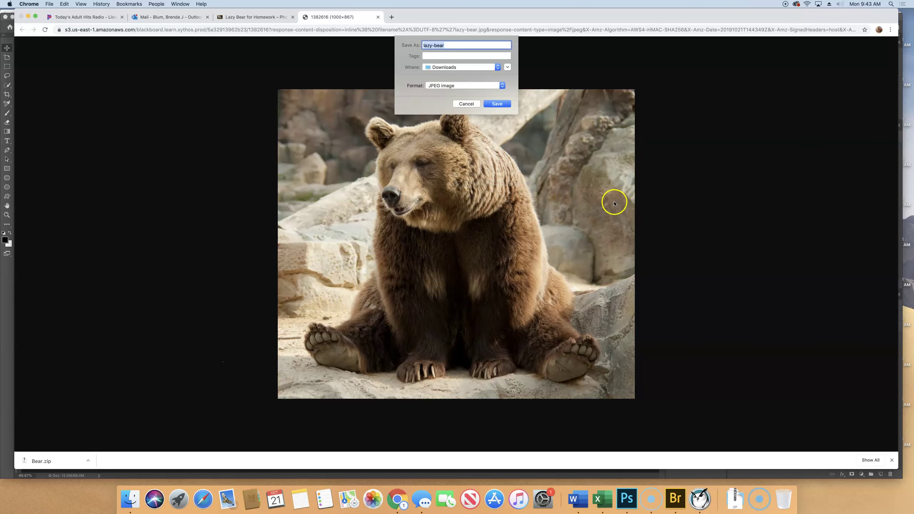
click(499, 105)
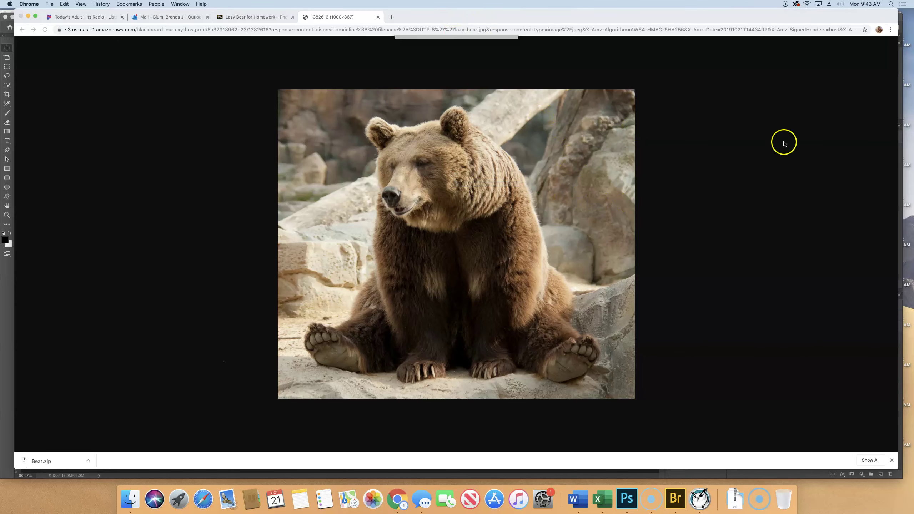
Step: Return to the Learning Plan 7 2019 page, then extract the downloaded Bear.zip and open its Bear folder
click(256, 16)
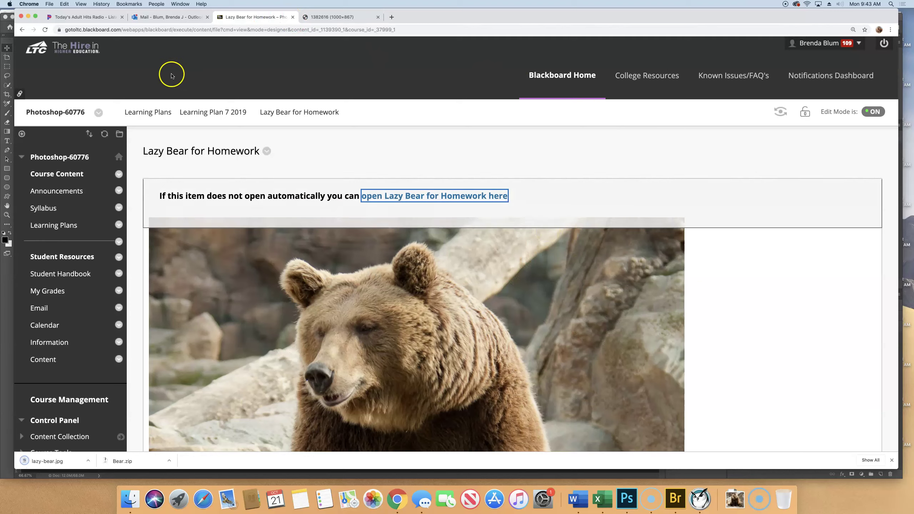
click(213, 112)
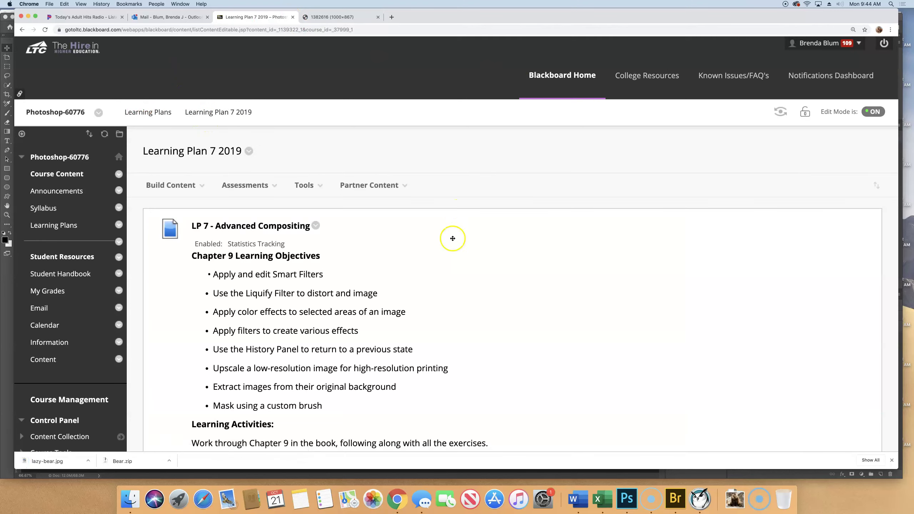
scroll(451, 237, down, 15)
scroll(452, 291, down, 10)
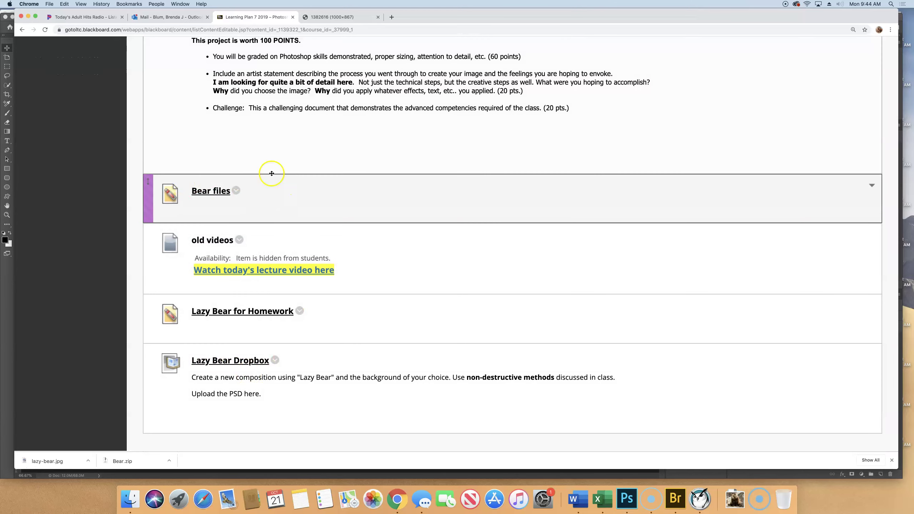
click(128, 465)
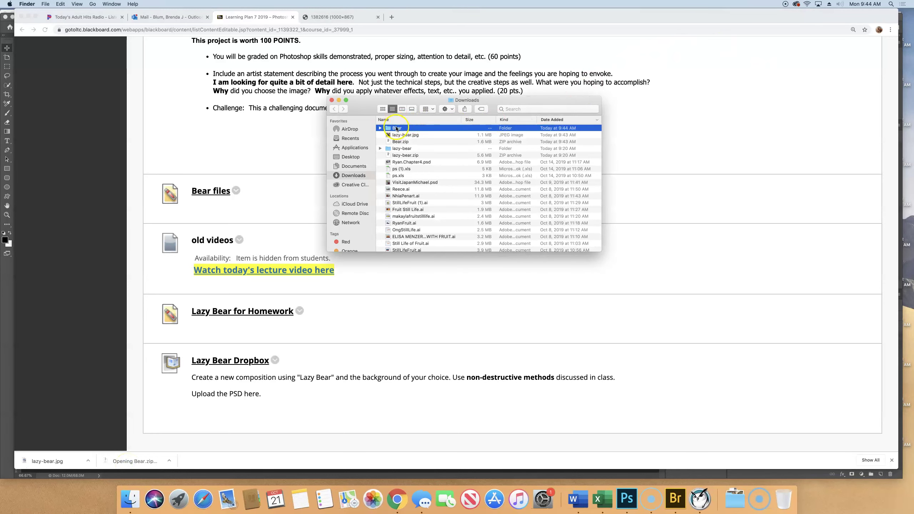
double_click(397, 129)
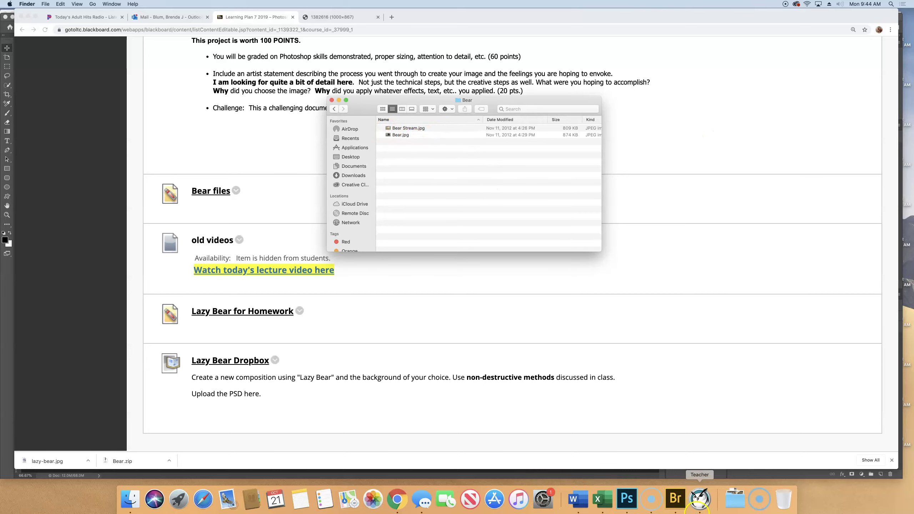
Step: Switch to Photoshop and close the movie poster, Faces.jpg and monster documents without saving changes
click(627, 501)
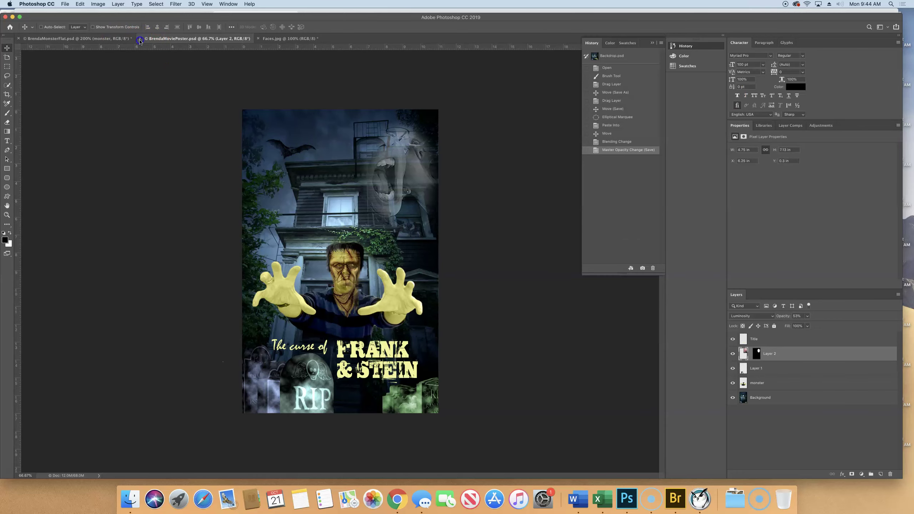
click(140, 40)
click(140, 40)
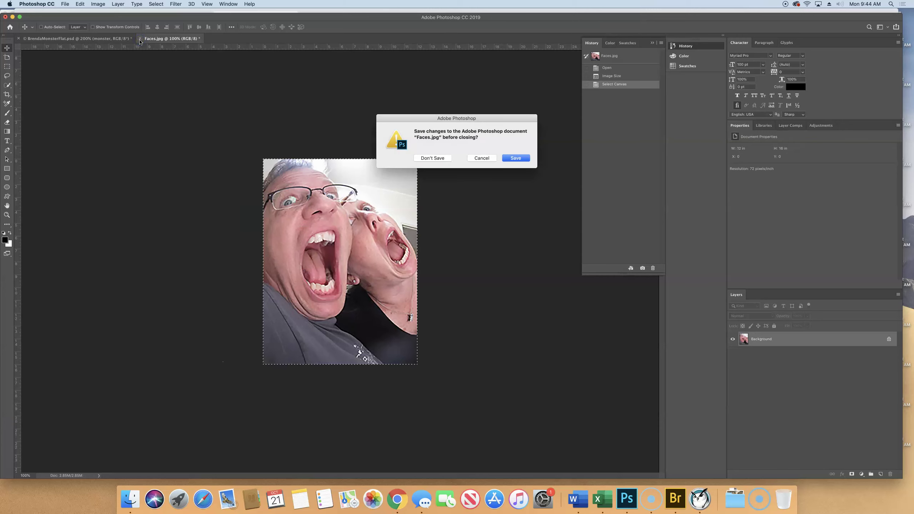
click(425, 159)
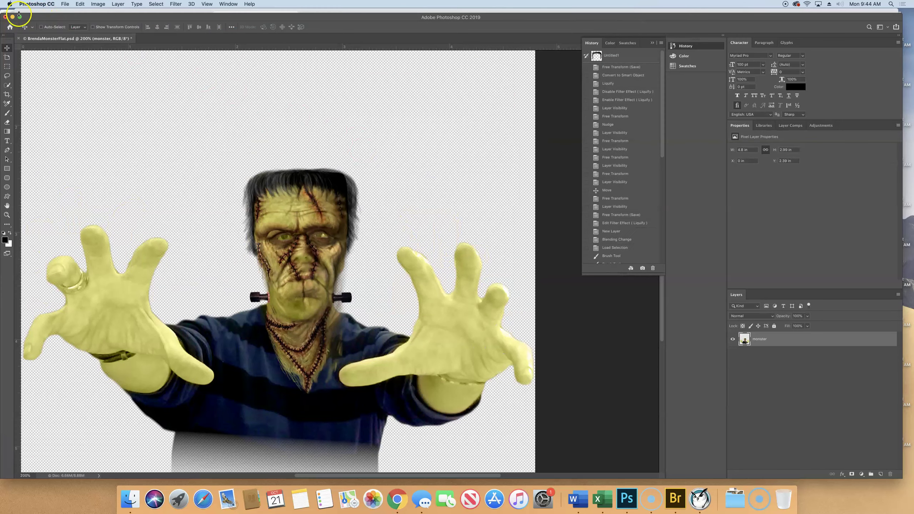
click(18, 38)
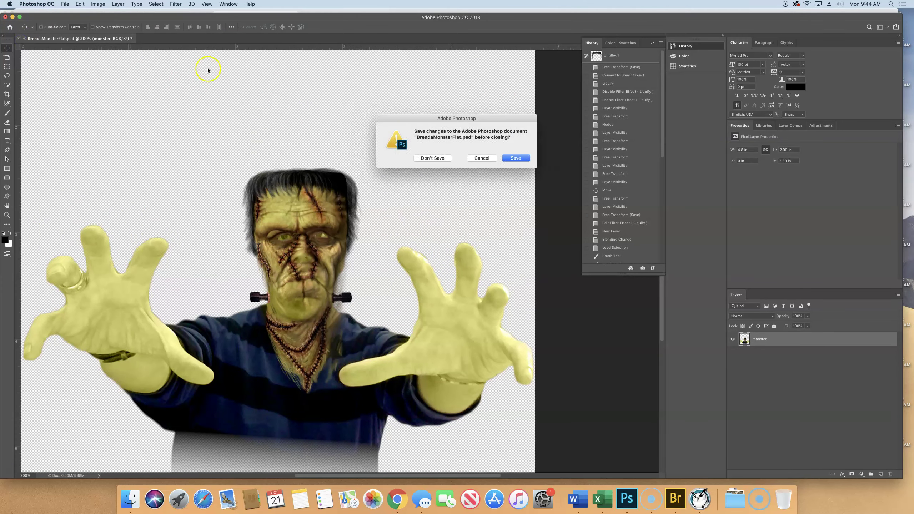
click(428, 157)
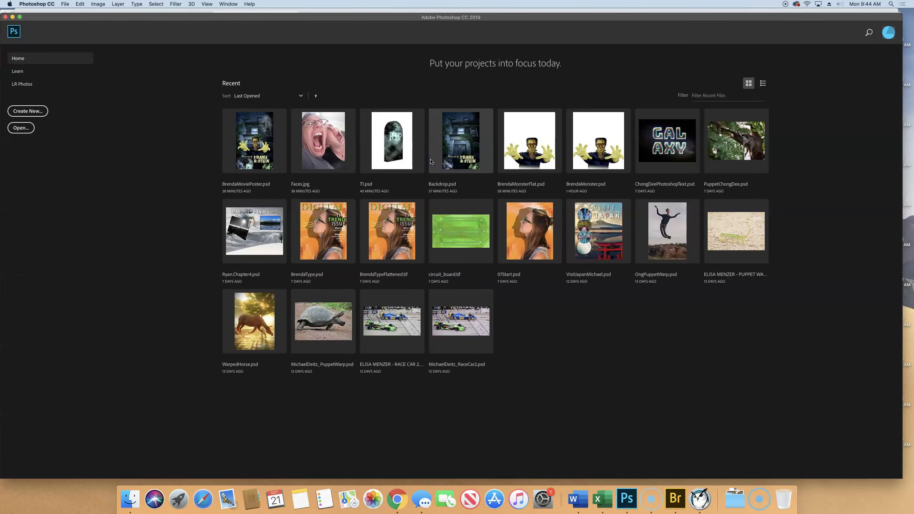
Step: Open Bear.jpg and Bear Stream.jpg together from the Bear folder in Downloads
click(64, 3)
click(66, 20)
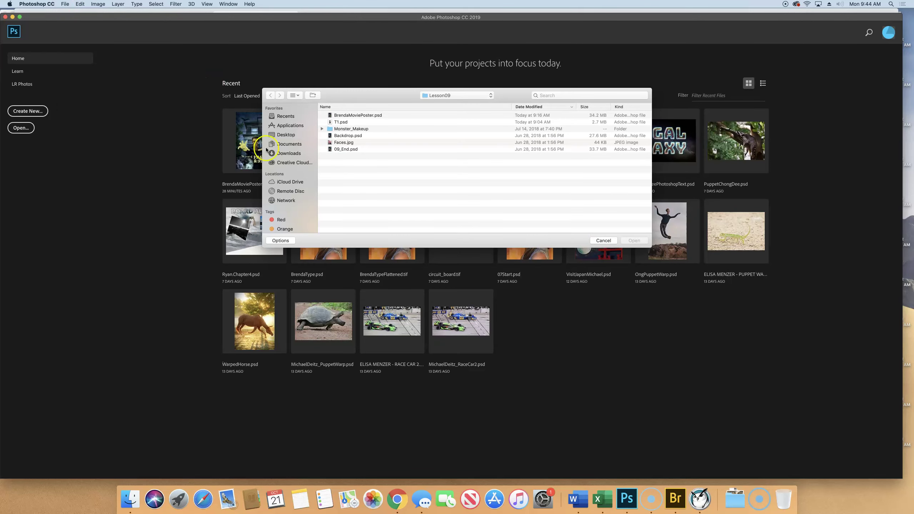
click(287, 154)
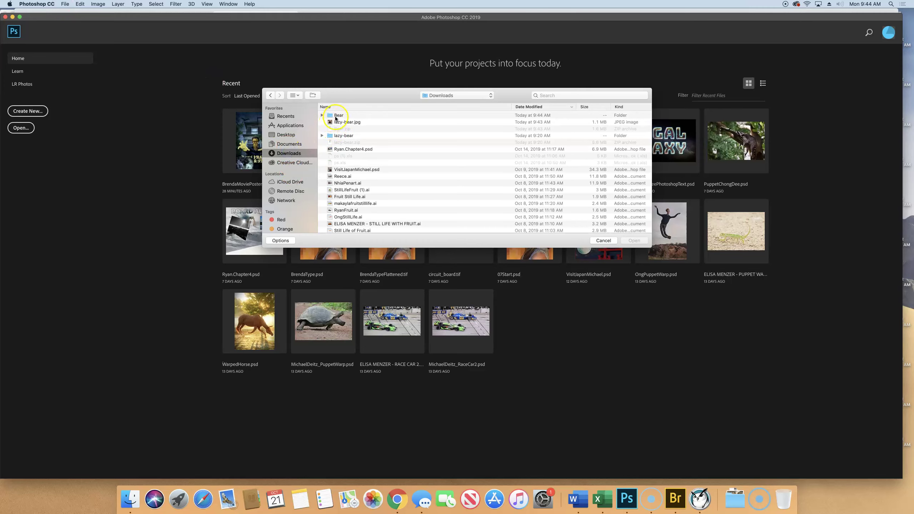
double_click(337, 115)
click(346, 116)
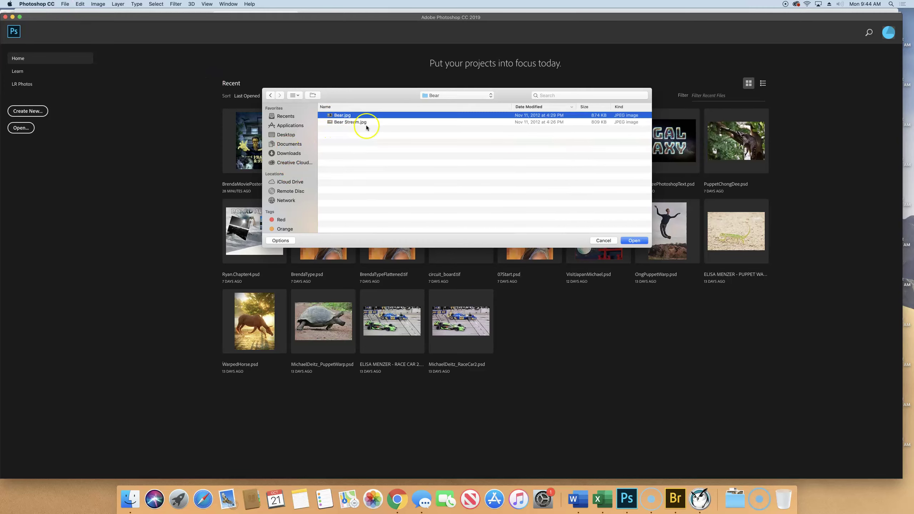
shift+click(363, 122)
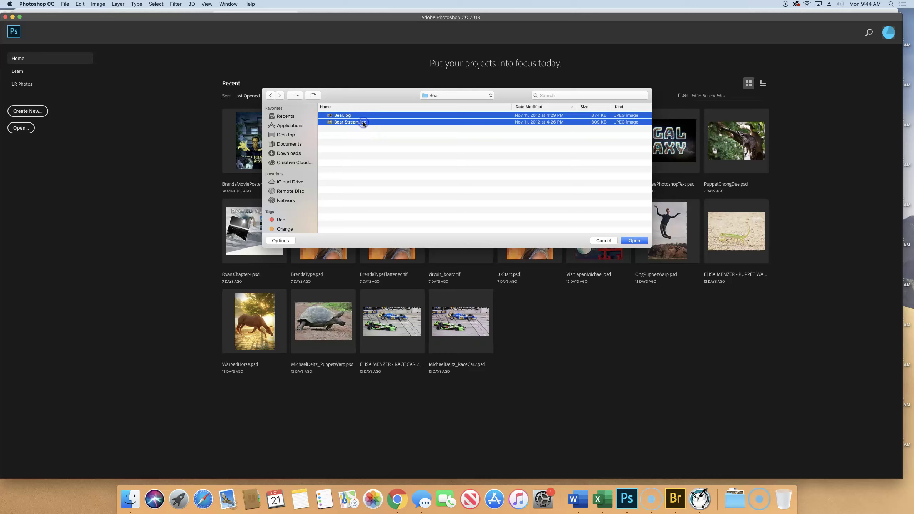
key(Return)
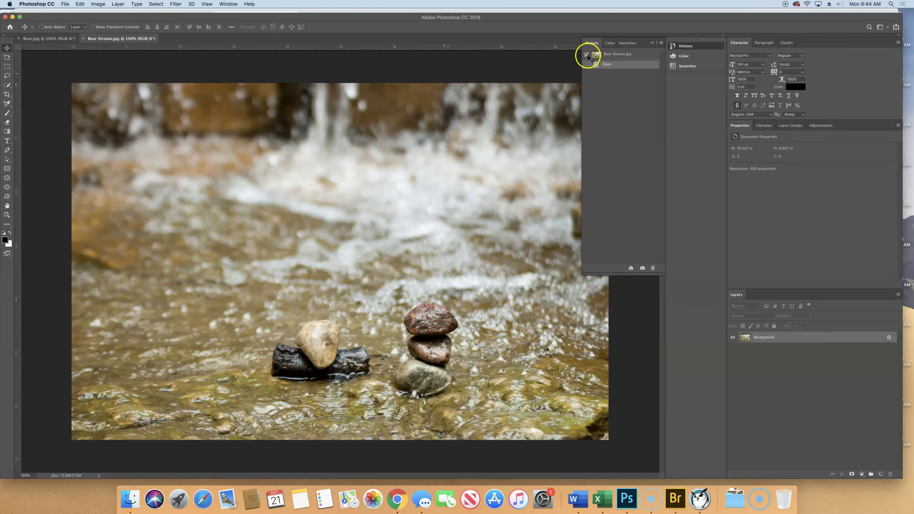
Step: Collapse the expanded History panel and look over the Bear.jpg and Bear Stream.jpg images
click(653, 42)
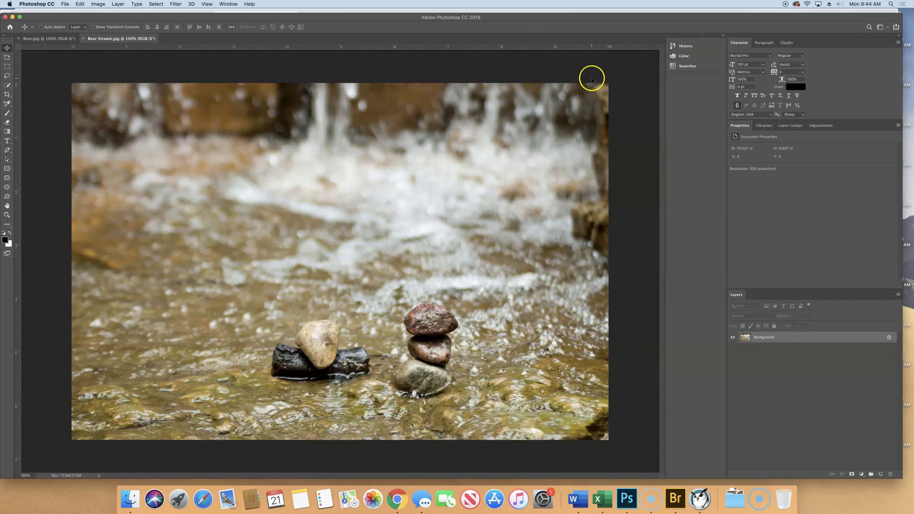
click(49, 38)
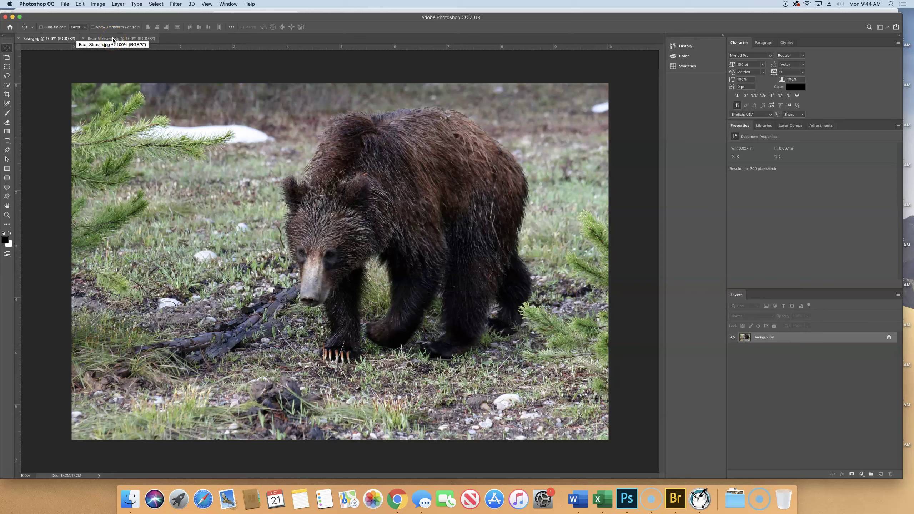
click(113, 39)
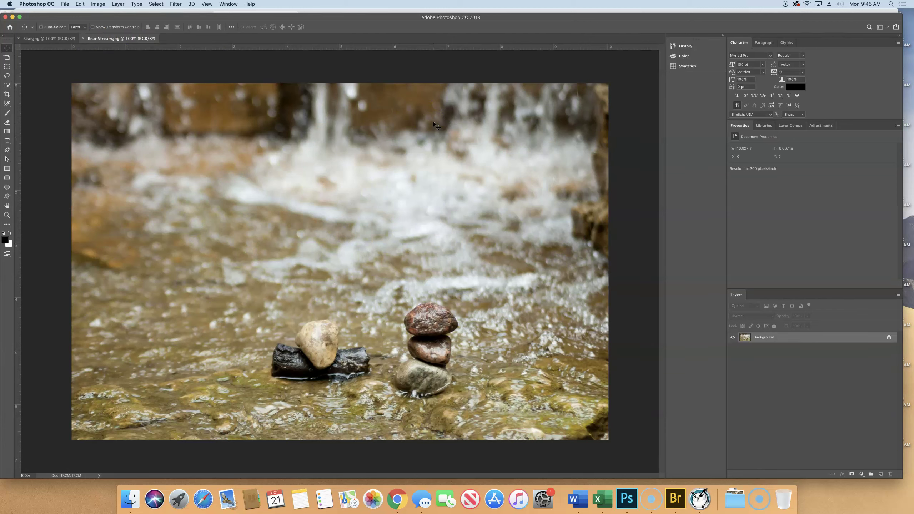
Step: Copy the whole Bear.jpg image into Bear Stream.jpg as a new layer above the background
click(36, 40)
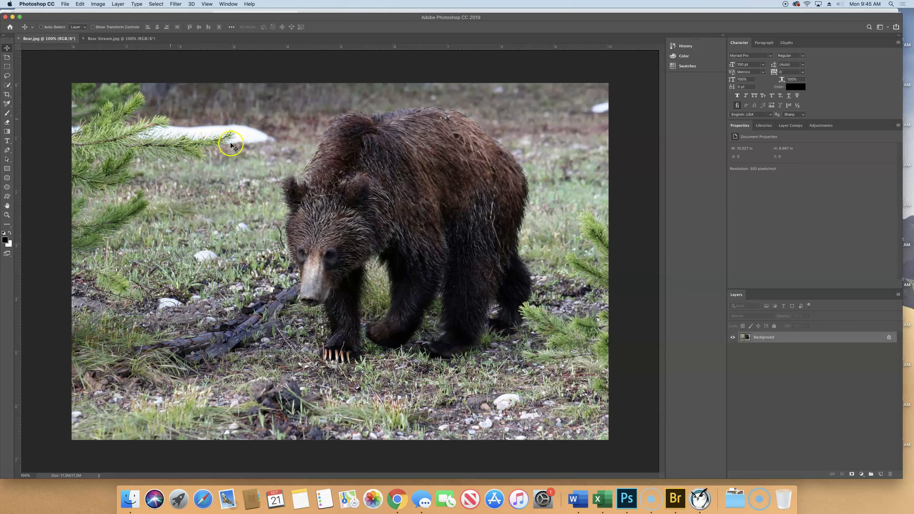
click(129, 39)
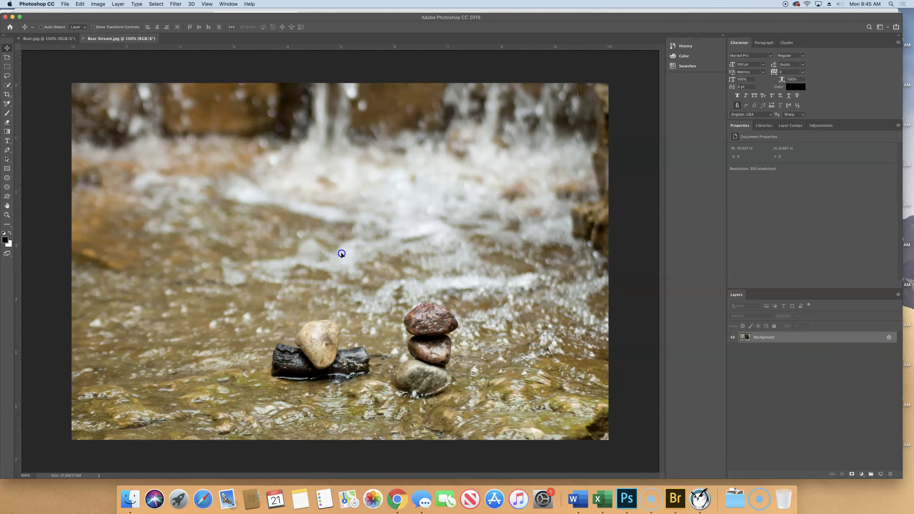
key(super+v)
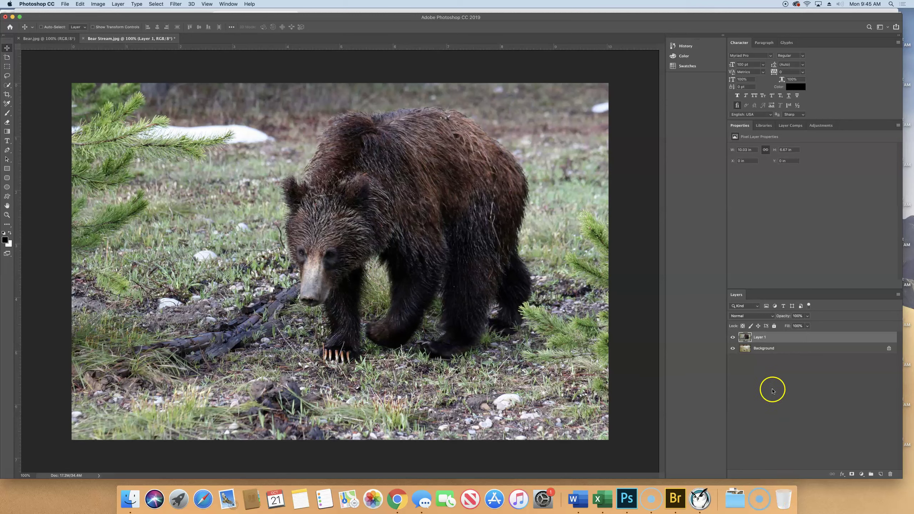
Step: Toggle the bear layer's visibility off and on to compare it with the stream background beneath
click(732, 338)
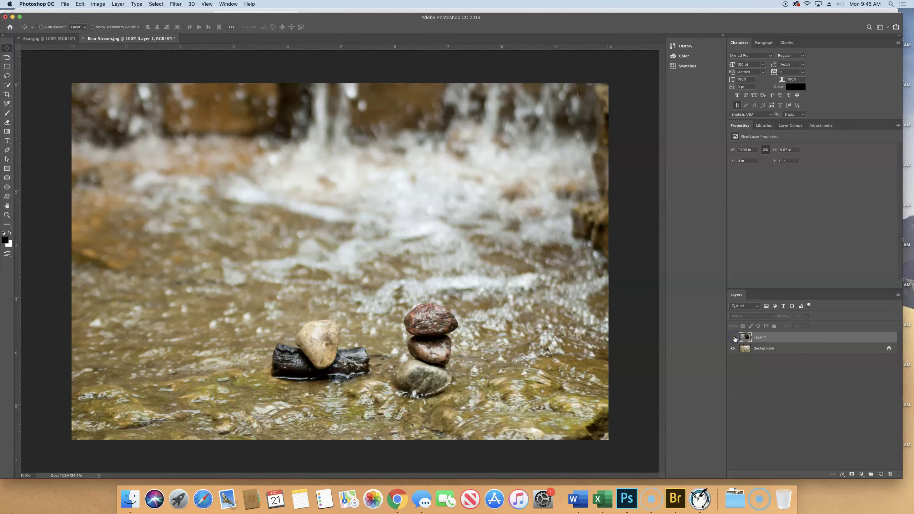
click(733, 338)
click(732, 339)
click(732, 339)
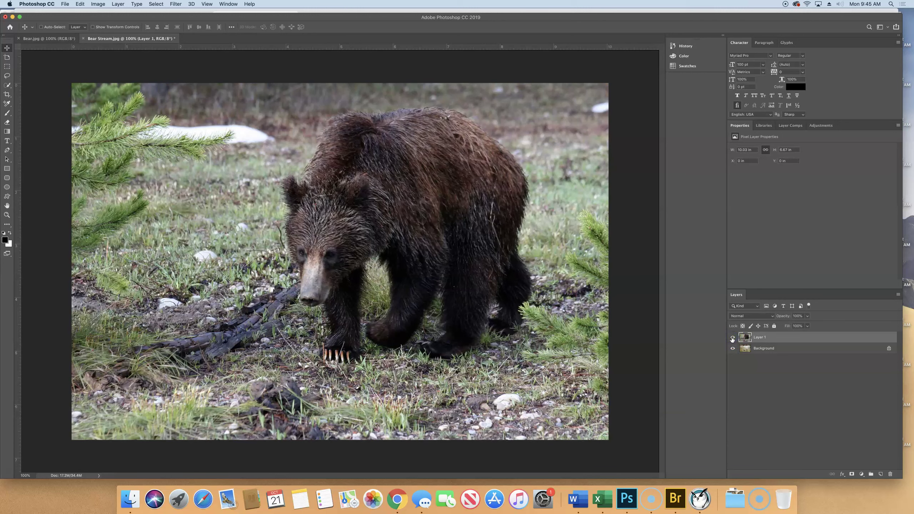
click(732, 339)
click(732, 340)
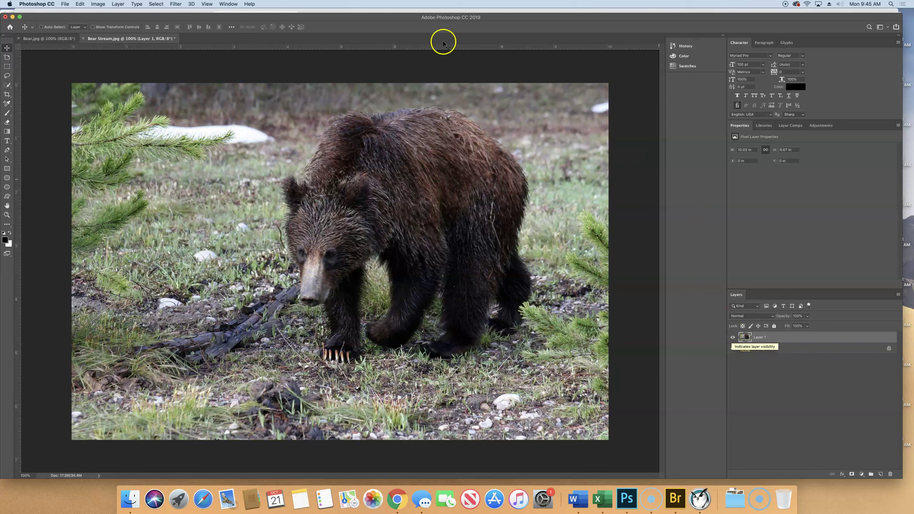
Step: Save the composite in the Bear folder as a layered Photoshop file named with the author's first name plus BearStream, keeping maximum compatibility
click(66, 5)
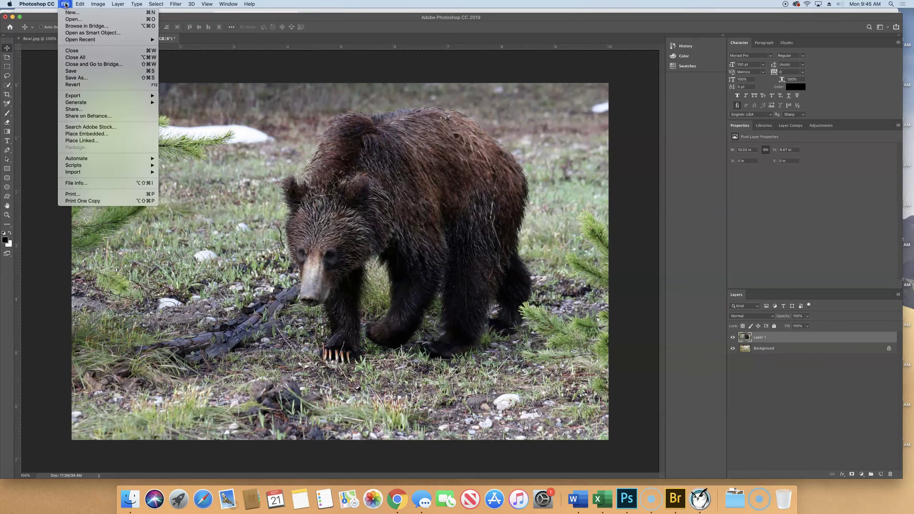
click(112, 78)
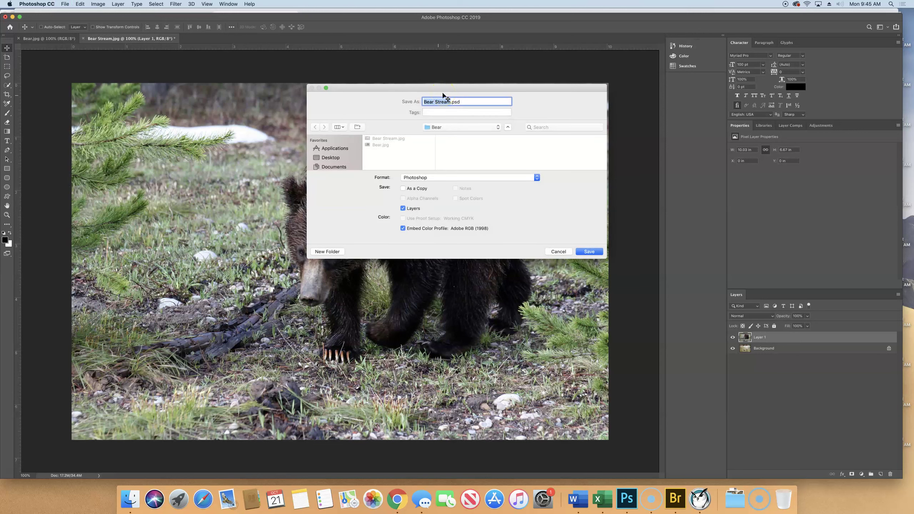
text(B)
key(Return)
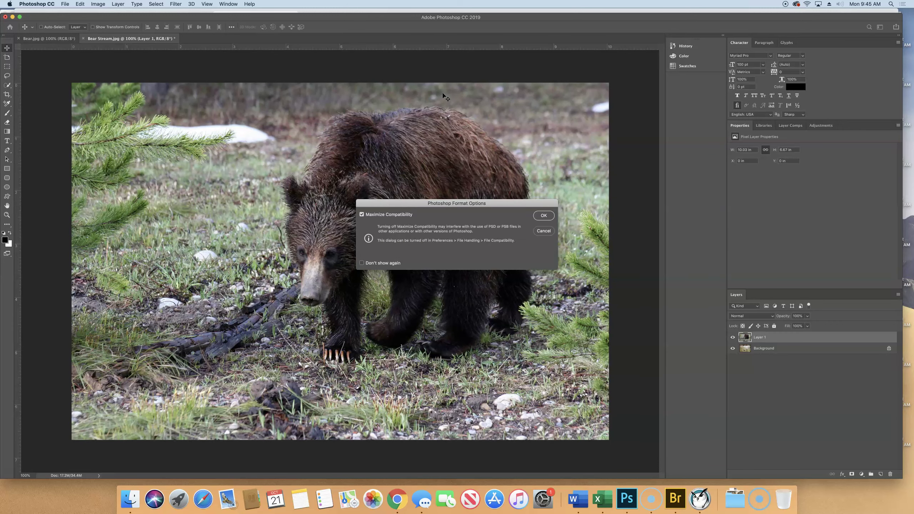
key(Return)
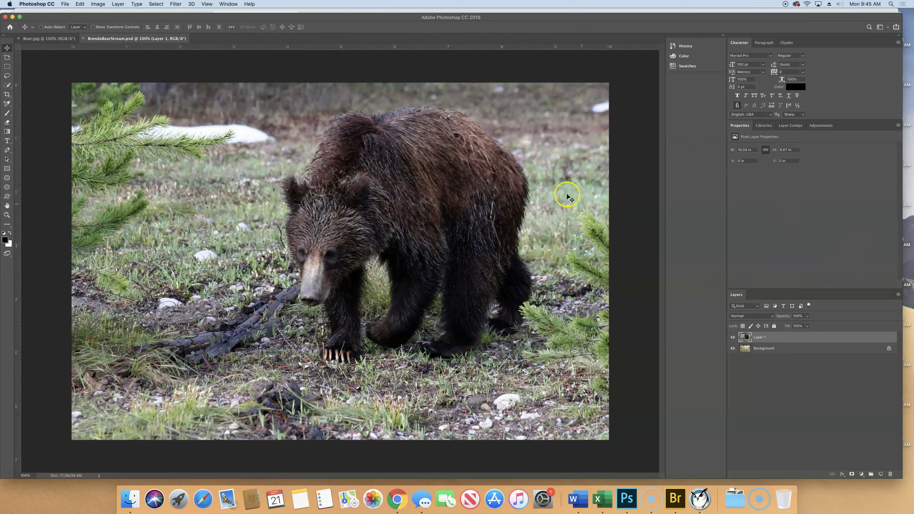
Step: Toggle the visibility of the bear layer and the background to check each image separately, leaving both shown
click(733, 349)
click(733, 338)
click(733, 349)
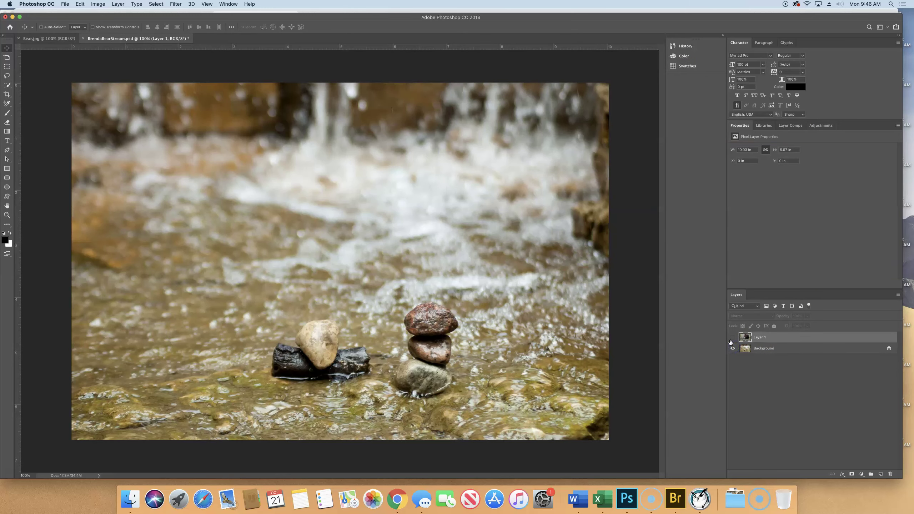
click(733, 338)
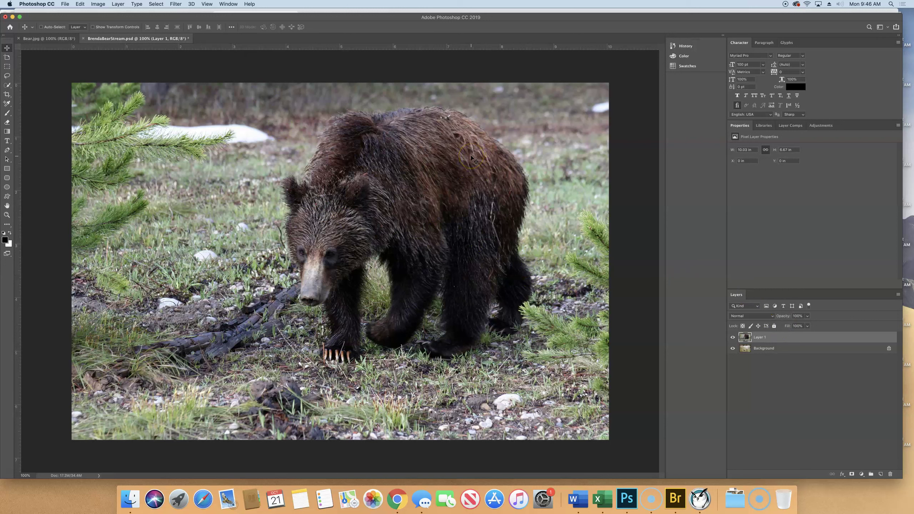
Step: Select the bear's body, head and legs on Layer 1 with the Quick Selection tool
click(459, 163)
click(7, 85)
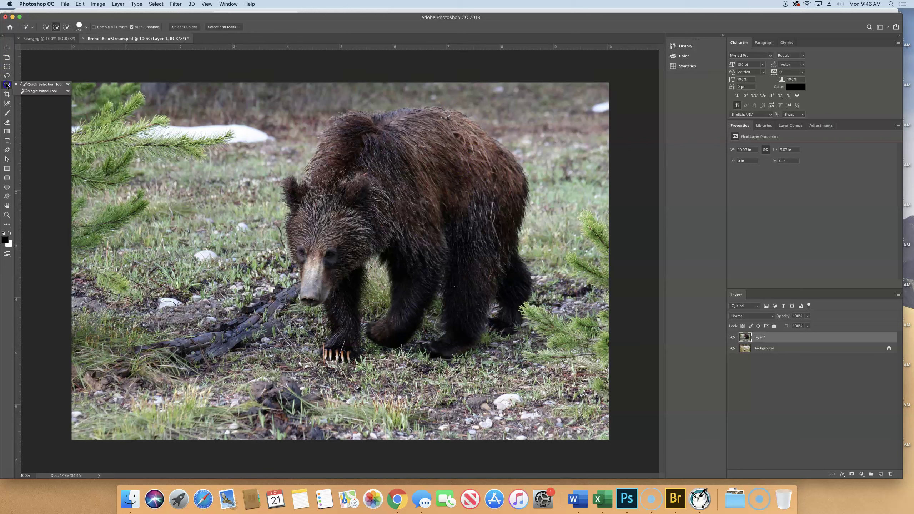
click(340, 208)
mouse_move(349, 157)
mouse_down()
mouse_move(437, 146)
mouse_move(464, 159)
mouse_move(484, 225)
mouse_move(455, 298)
mouse_move(443, 245)
mouse_up()
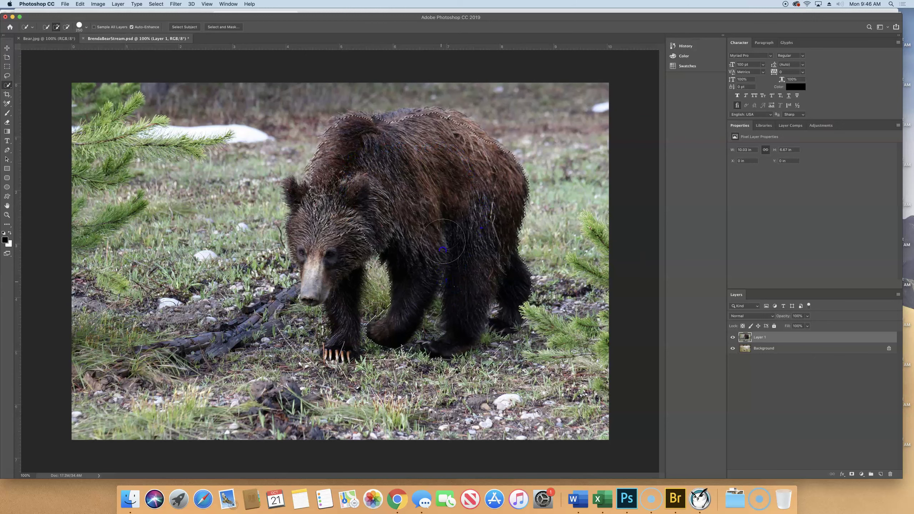
mouse_move(316, 215)
mouse_down()
mouse_move(329, 237)
mouse_move(334, 229)
mouse_move(341, 343)
mouse_move(349, 291)
mouse_move(353, 342)
mouse_up()
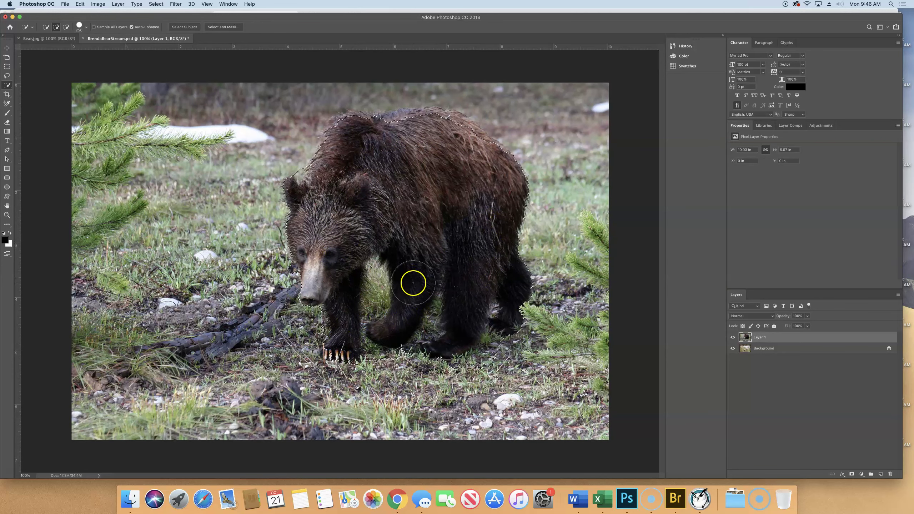
drag(456, 139, 404, 137)
click(380, 275)
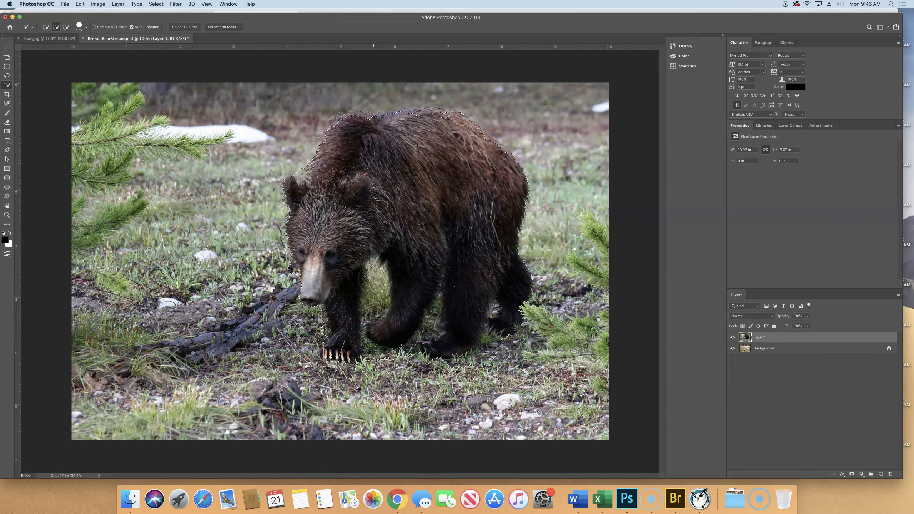
click(395, 285)
Step: Refine the selection with a smaller brush, subtracting the ground between and beneath the legs and adding back the raised front paw
key(bracketleft)
alt+click(410, 341)
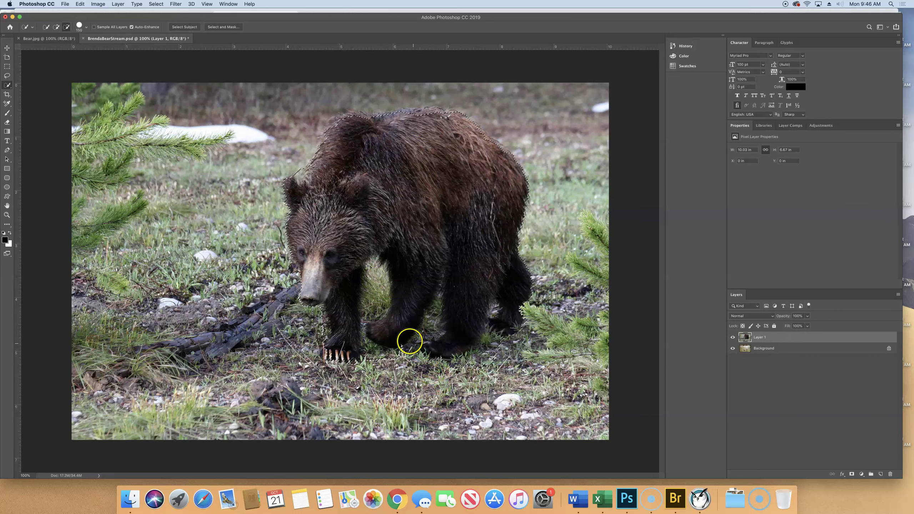
click(381, 358)
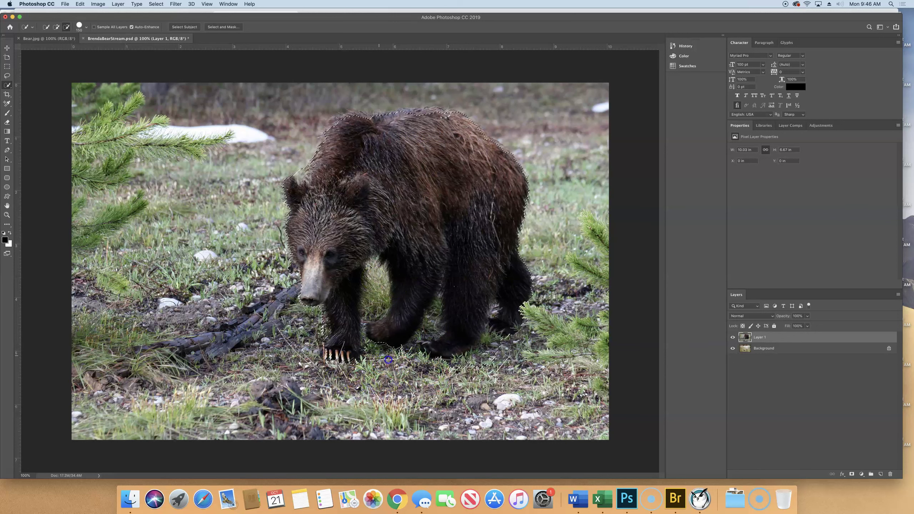
click(360, 312)
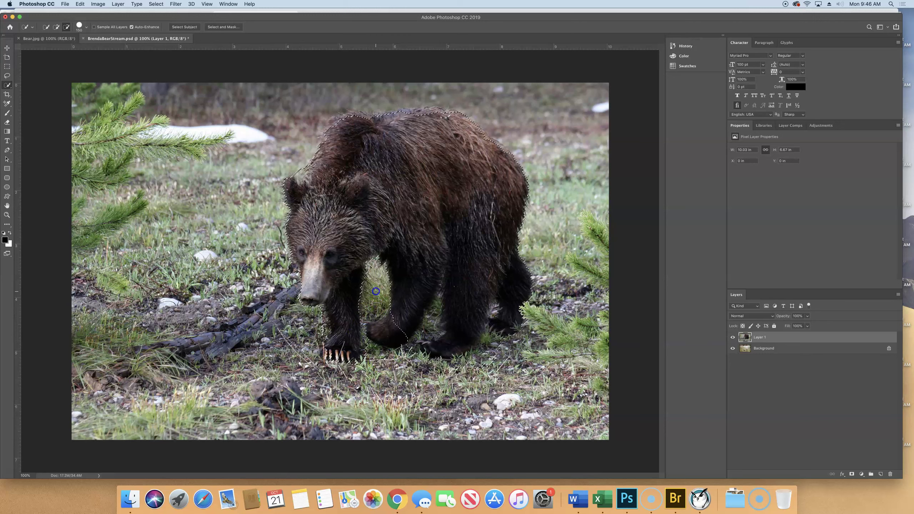
click(467, 338)
click(428, 306)
key(bracketleft)
key(bracketleft)
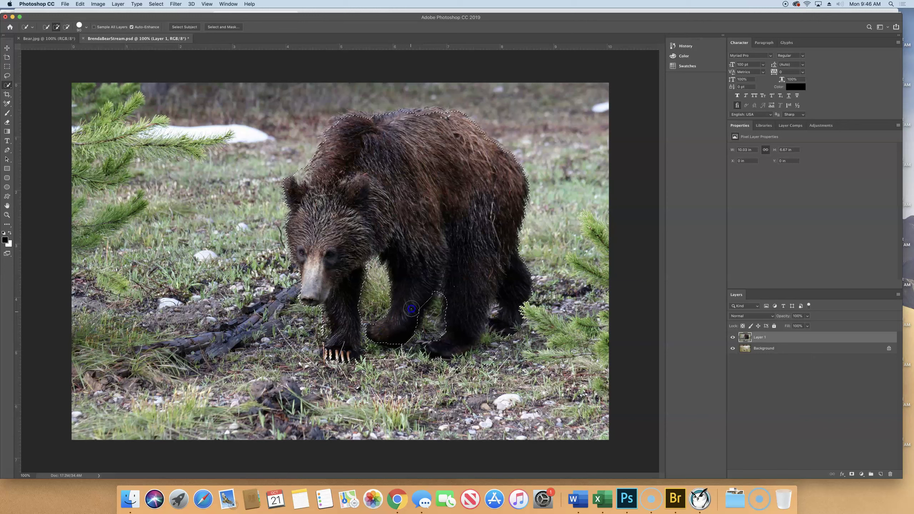
Step: Subtract the ground near the hind paw from the selection and add a layer mask to Layer 1 from it
key(alt)
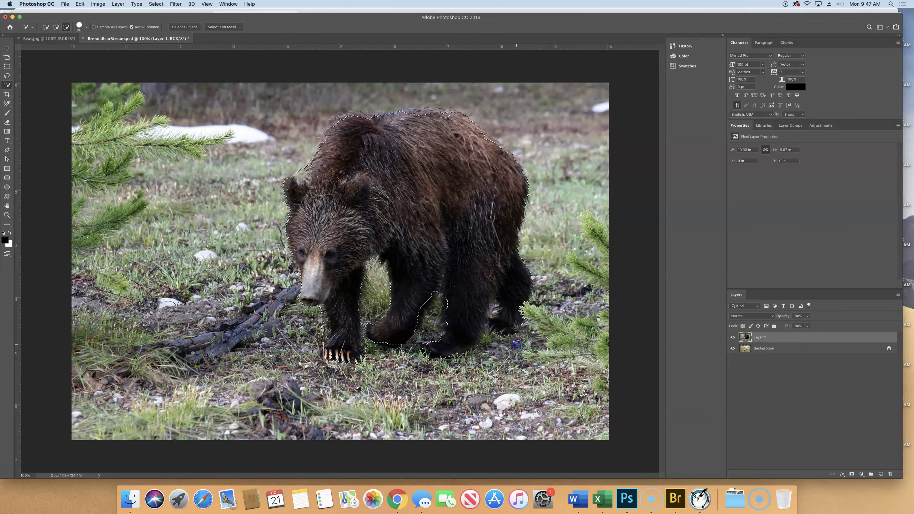
click(645, 341)
click(502, 123)
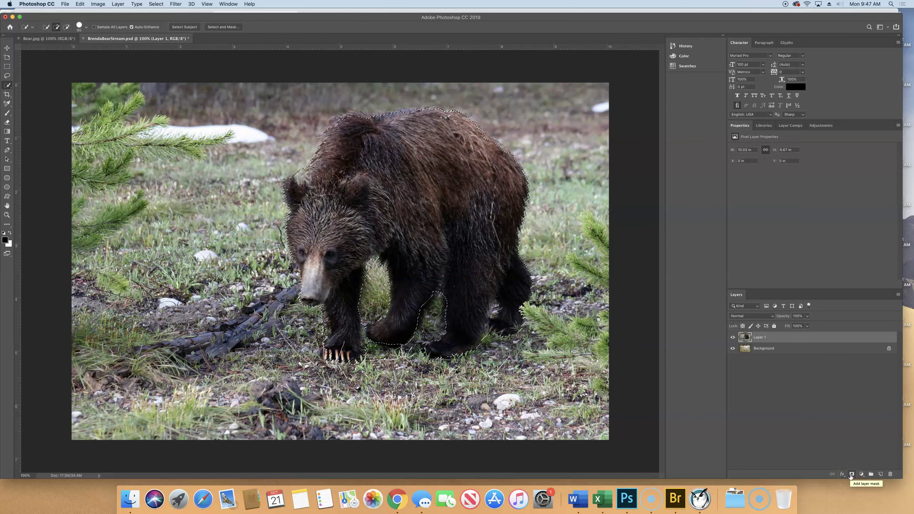
click(851, 474)
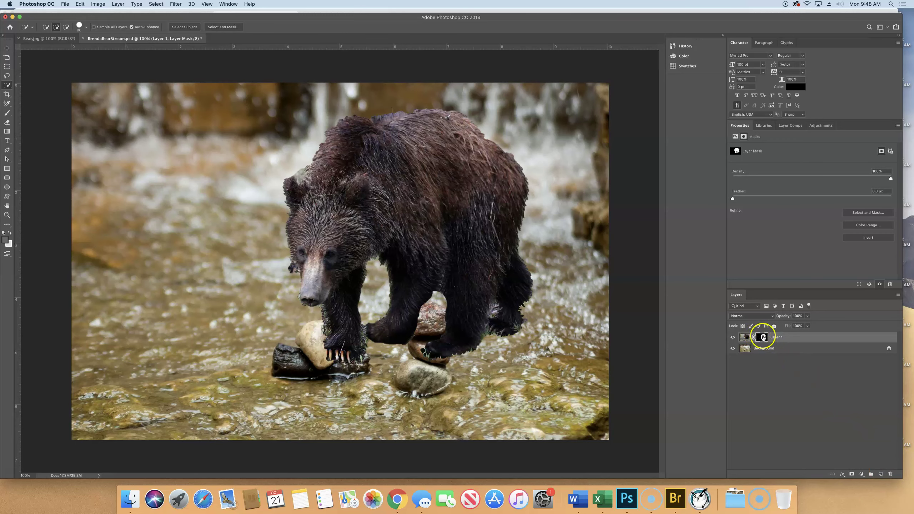
Step: Preview the bear's layer mask on its own, loaded as a selection and disabled, and clear the selection
alt+click(763, 337)
alt+click(764, 337)
super+click(763, 337)
shift+click(763, 337)
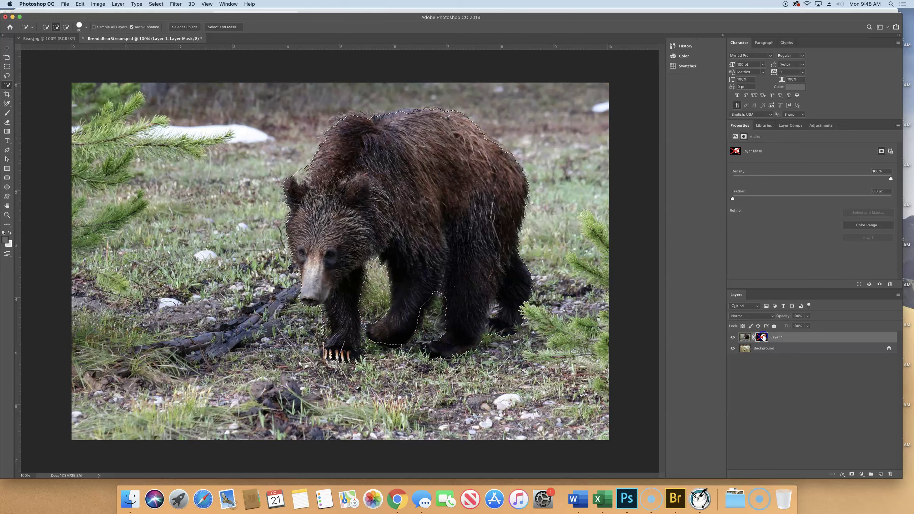
click(764, 337)
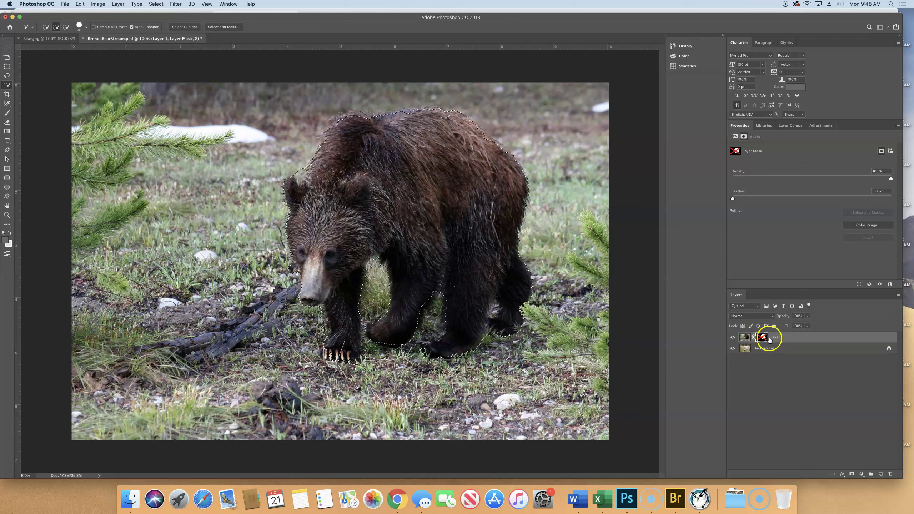
key(super+d)
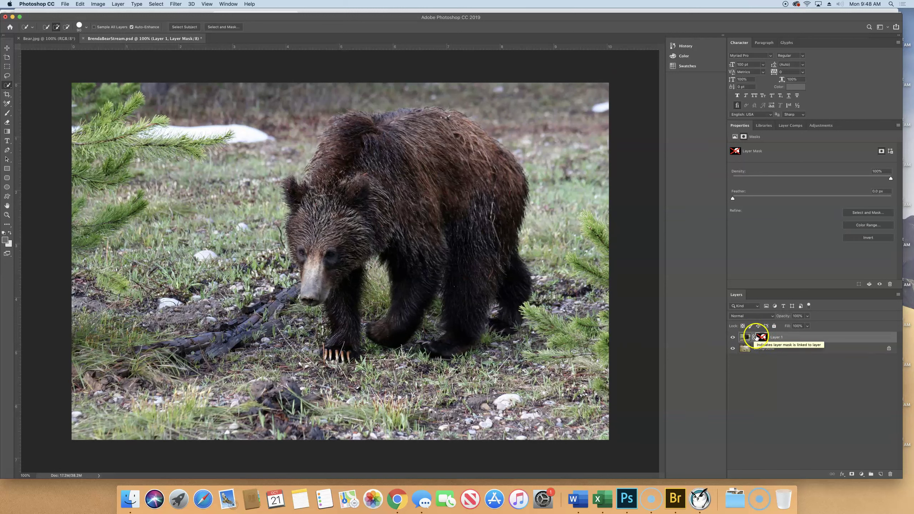
Step: Disable and re-enable the layer mask several times to compare the original photo with the masked bear, leaving the mask enabled
shift+click(762, 337)
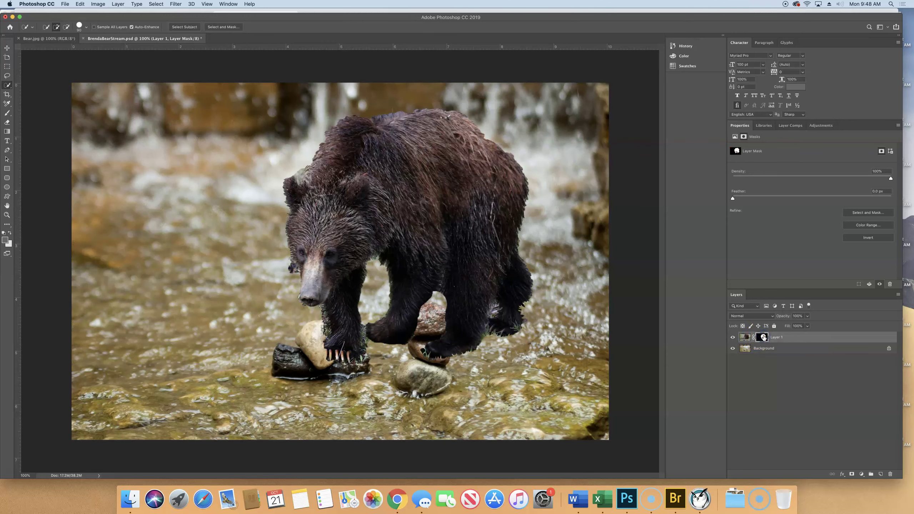
shift+click(764, 338)
shift+click(764, 337)
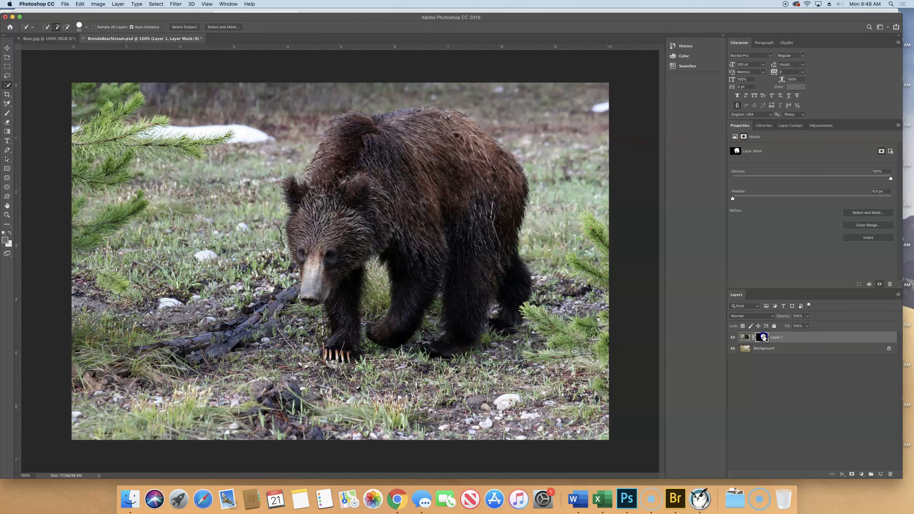
shift+click(764, 338)
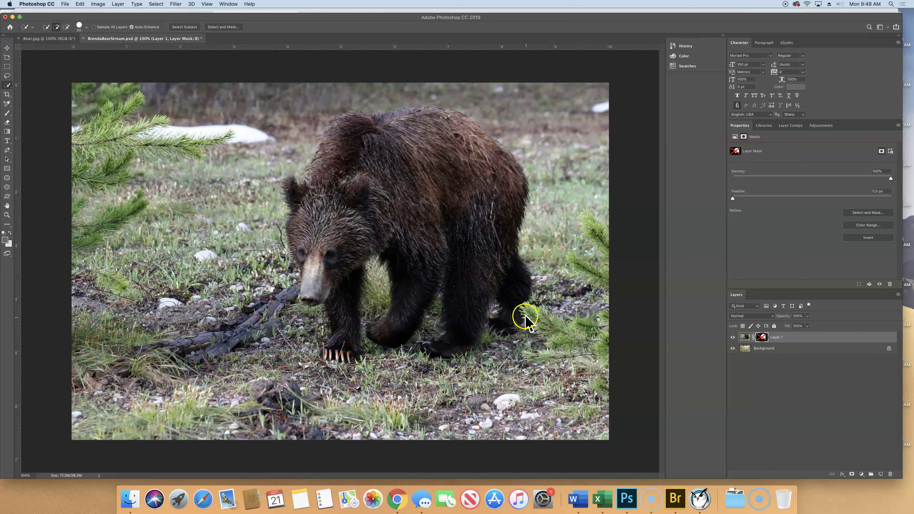
shift+click(762, 337)
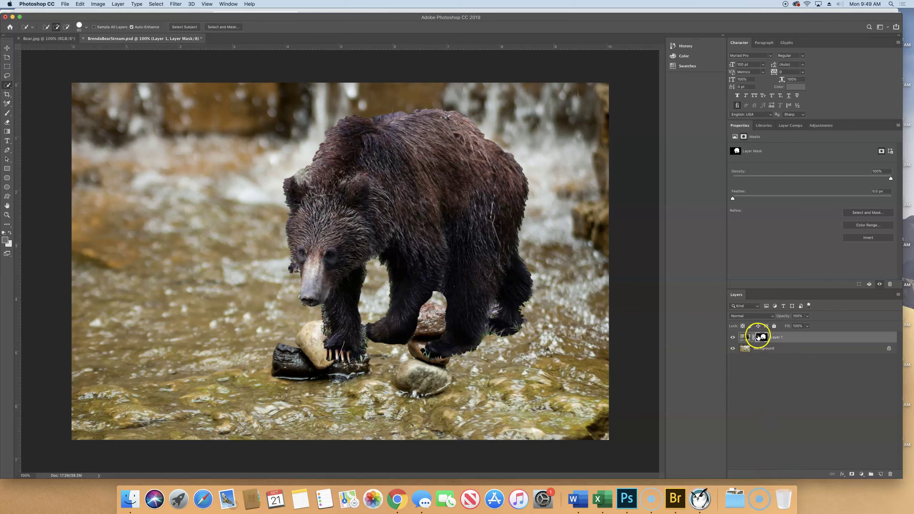
Step: Load the mask as a selection and deselect it, and inspect the black-and-white mask alone before returning to the composite
super+click(760, 338)
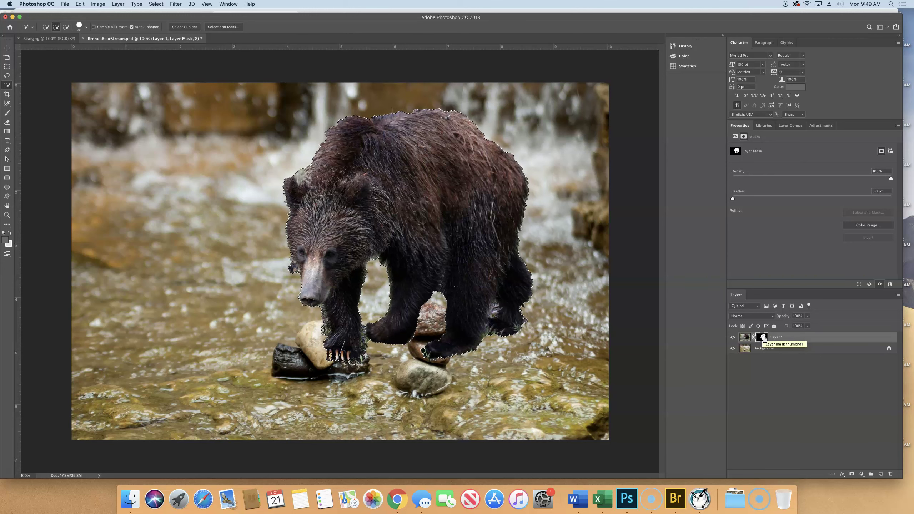
key(super+d)
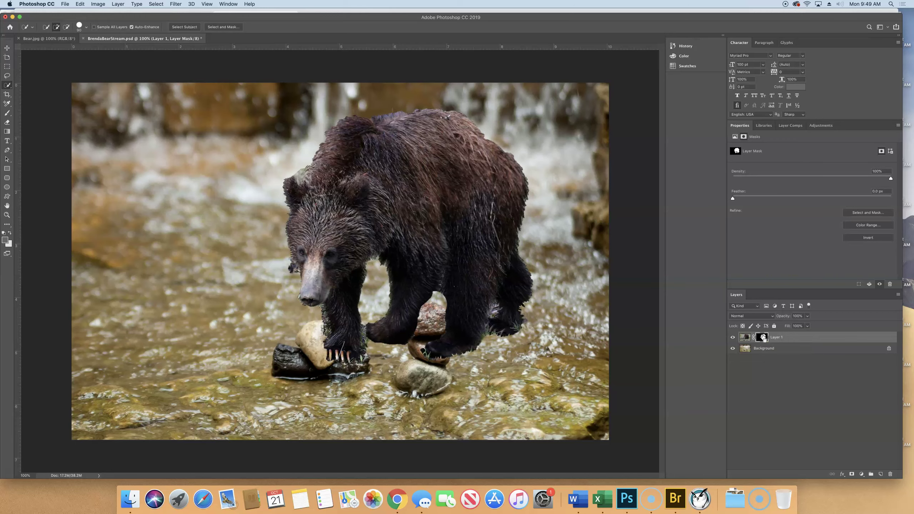
alt+click(764, 337)
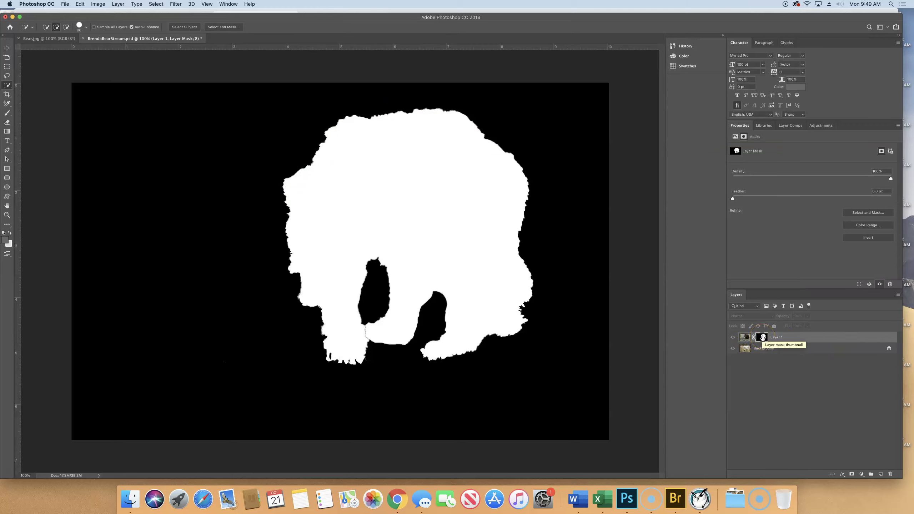
alt+click(762, 337)
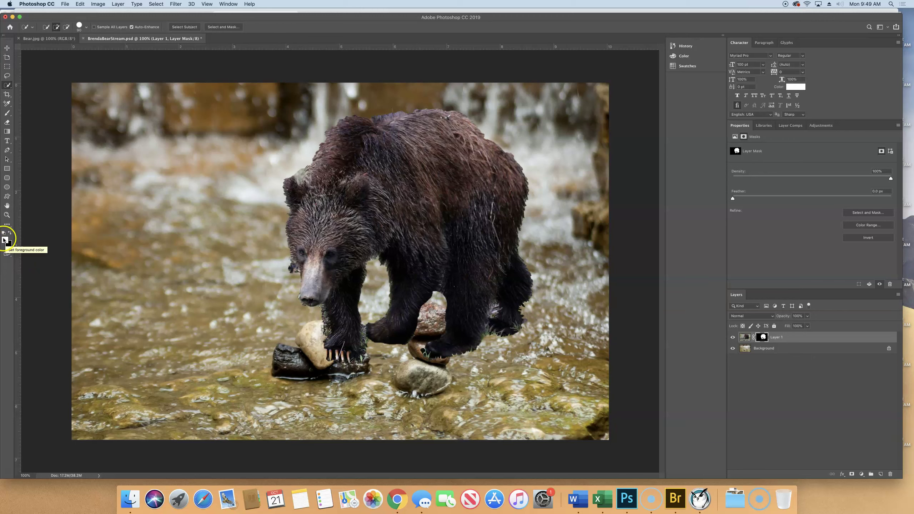
Step: Zoom to 500% on the bear's front paw and make black the foreground color for painting on the layer mask
key(x)
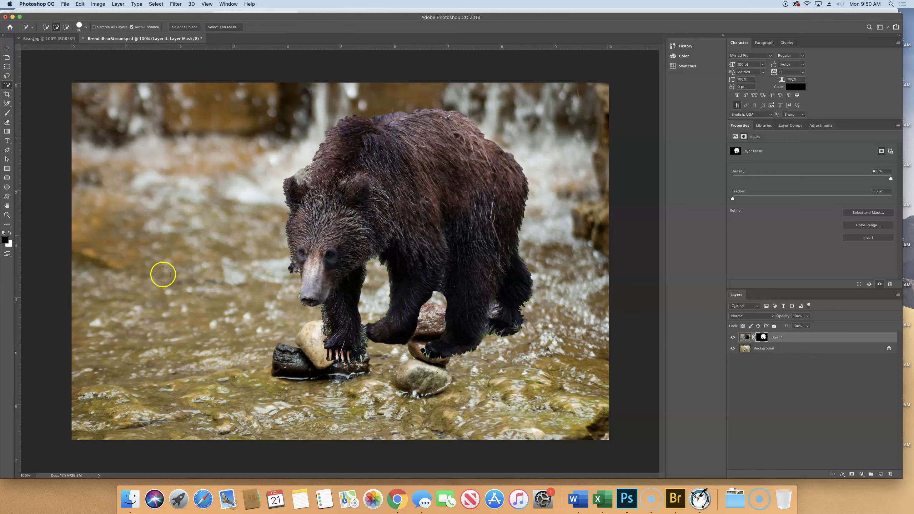
key(x)
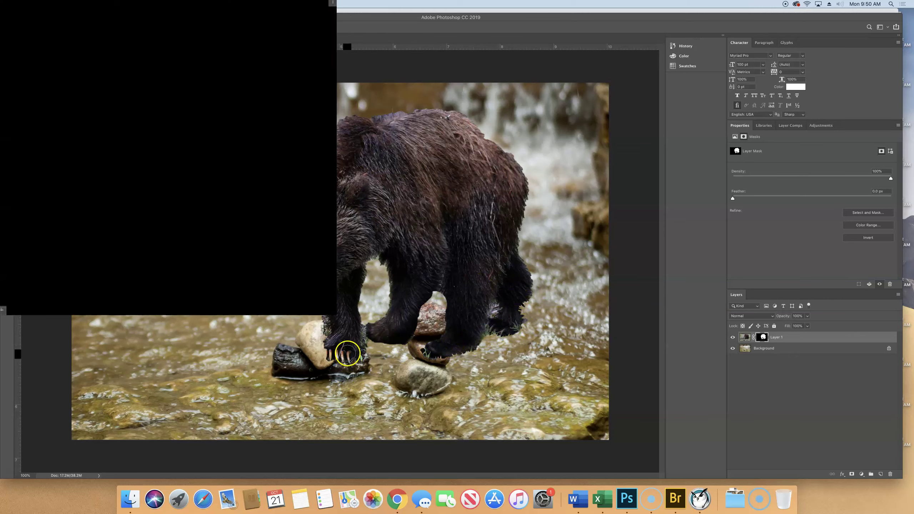
key(z)
click(349, 355)
click(361, 335)
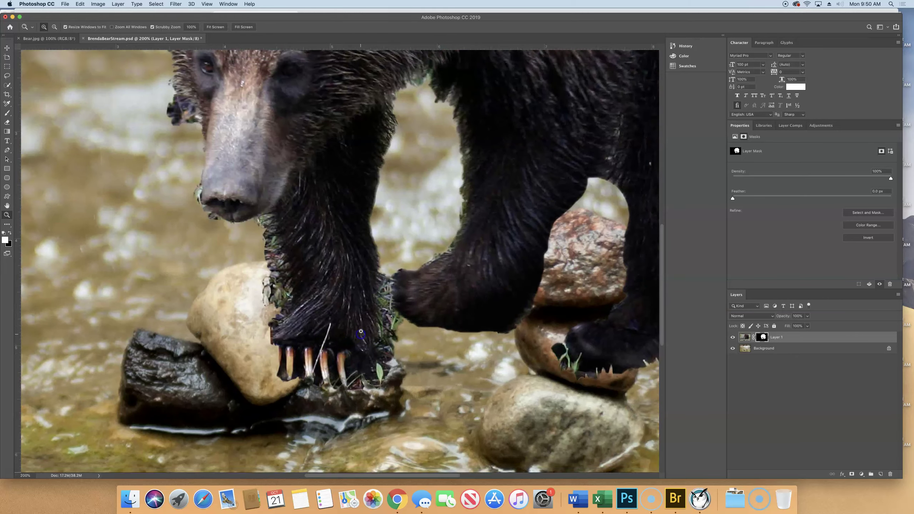
click(362, 331)
click(430, 310)
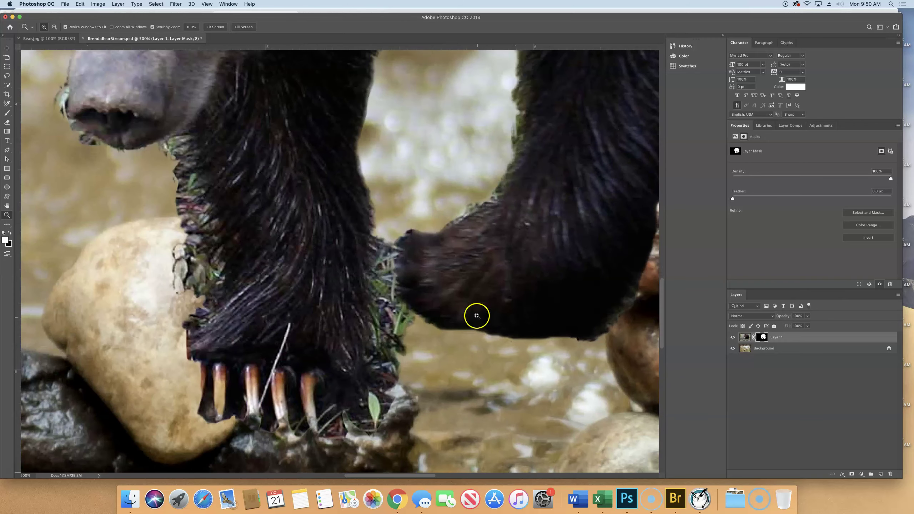
drag(475, 317, 521, 204)
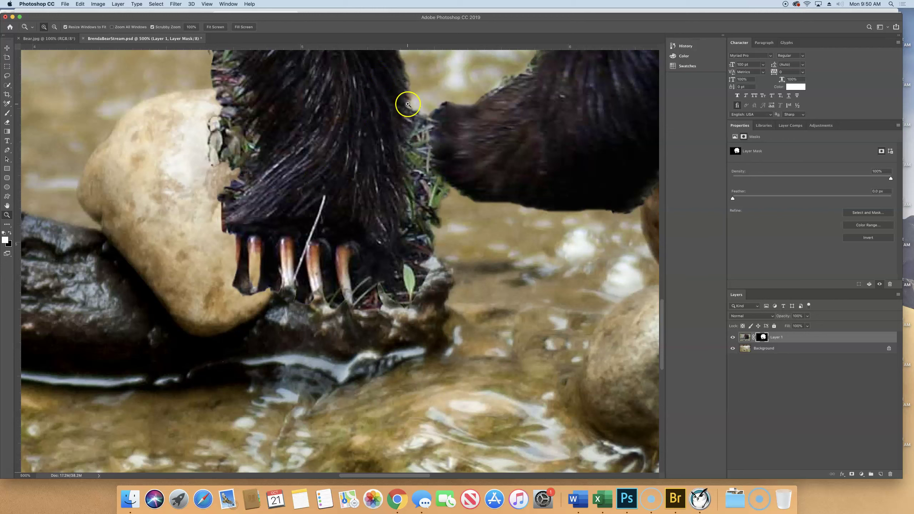
key(x)
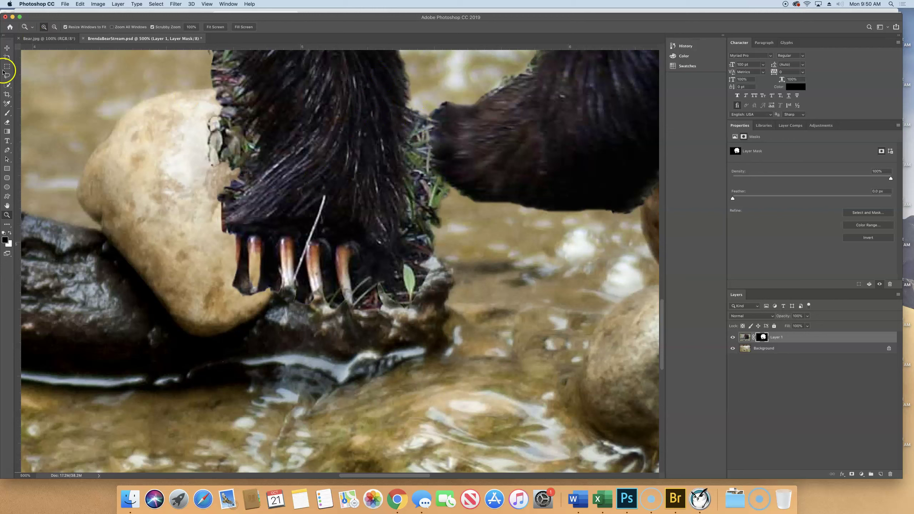
Step: Paint black on the mask with a smaller, harder Brush over the grass beside the bear's front leg
click(7, 113)
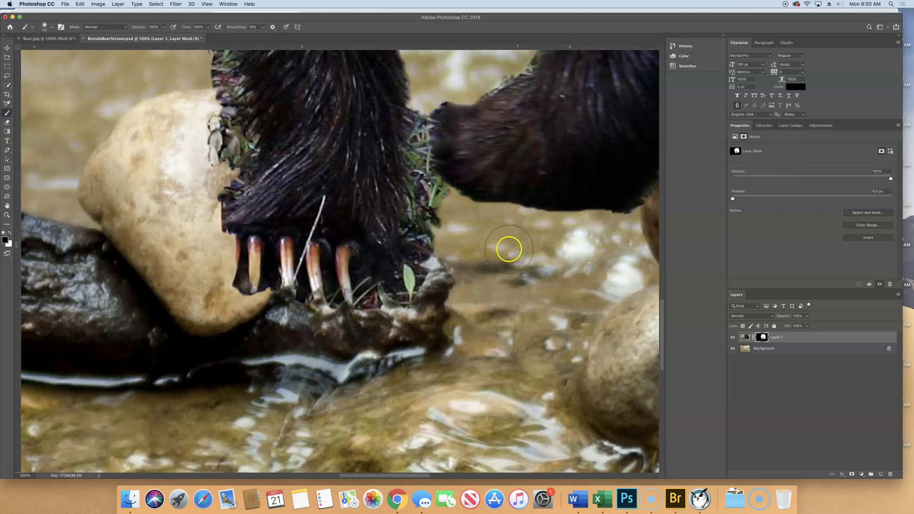
click(46, 32)
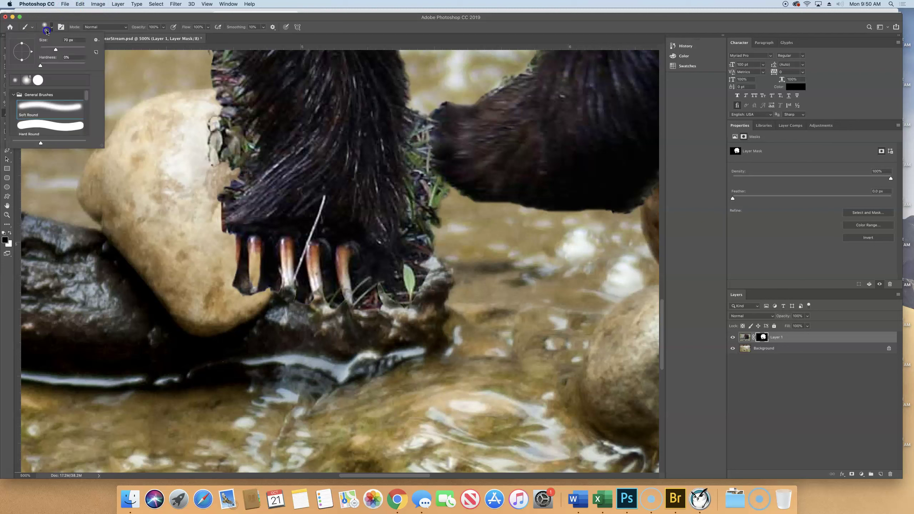
drag(41, 66, 86, 65)
drag(70, 50, 47, 49)
key(Escape)
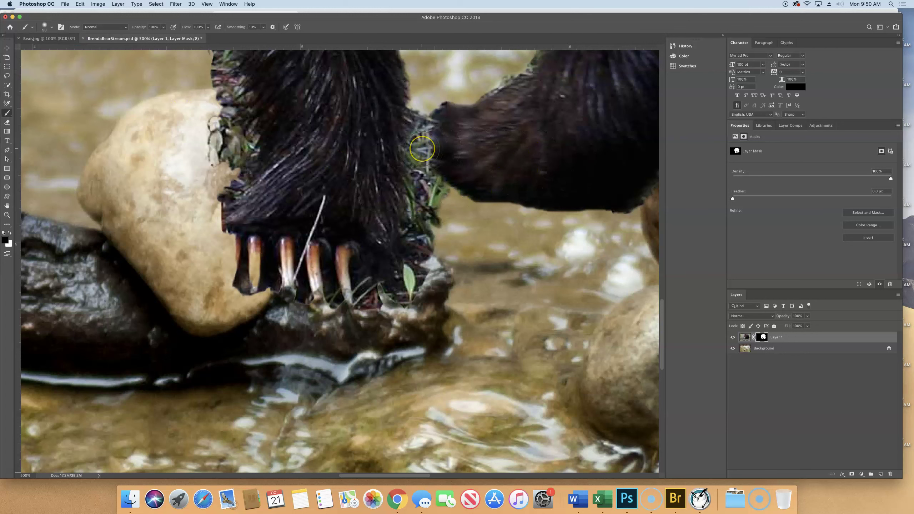
key(bracketleft)
key(bracketleft)
mouse_move(418, 163)
mouse_down()
mouse_move(424, 191)
mouse_move(442, 208)
mouse_move(433, 202)
mouse_move(432, 217)
mouse_move(418, 217)
mouse_move(436, 235)
mouse_up()
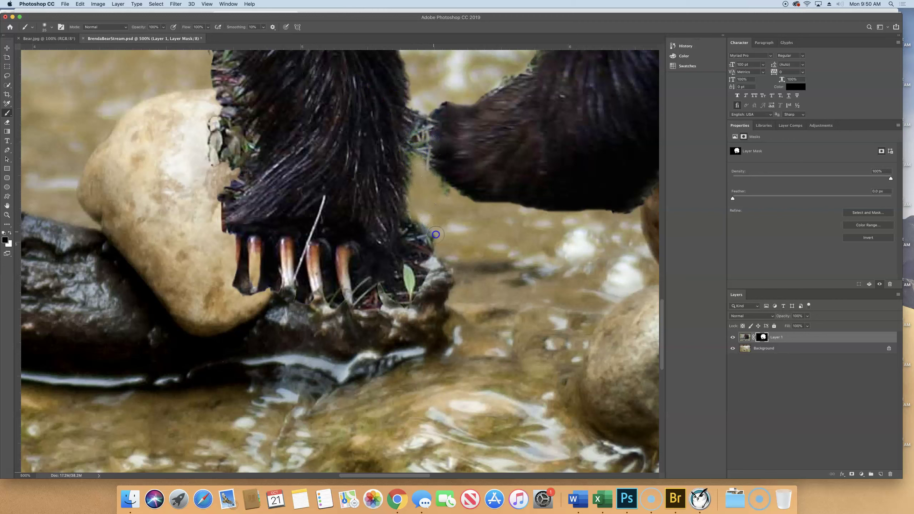
Step: Check the hardness of the 25 px brush and paint out the remaining grass between the front leg and the raised paw
click(51, 28)
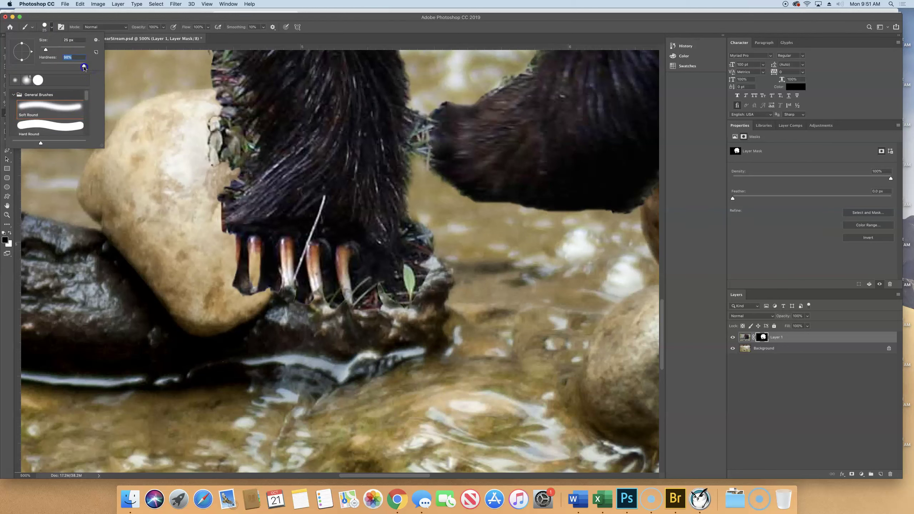
key(Return)
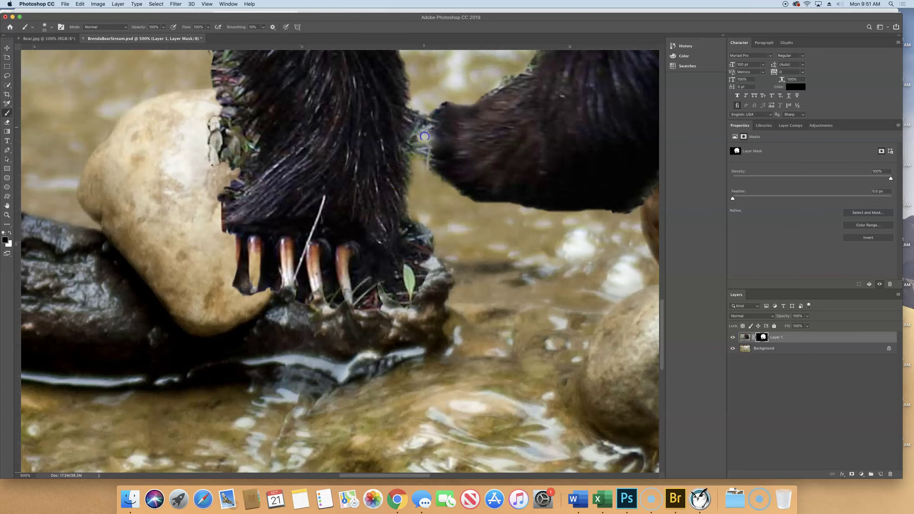
drag(419, 113, 420, 153)
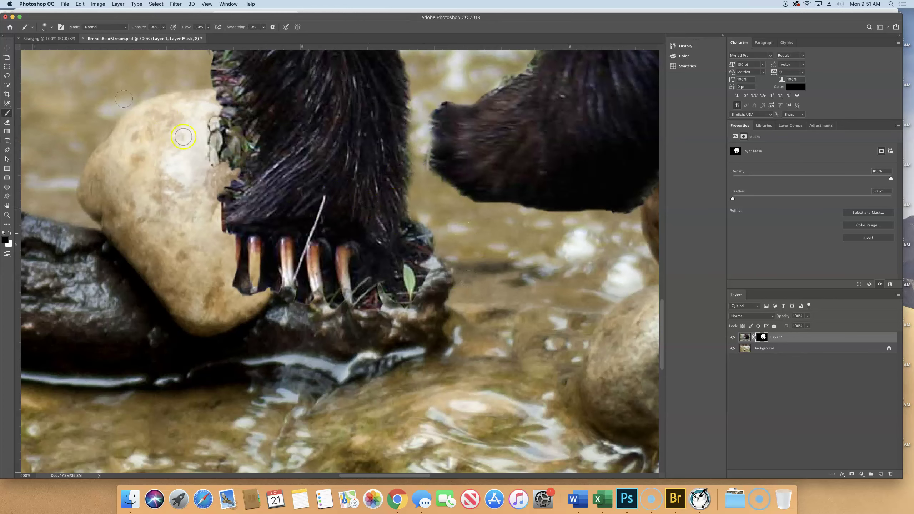
Step: Bring the hind paw into view and switch the workspace to Essentials (Default)
mouse_move(582, 300)
mouse_down()
mouse_move(439, 282)
mouse_move(382, 298)
mouse_up()
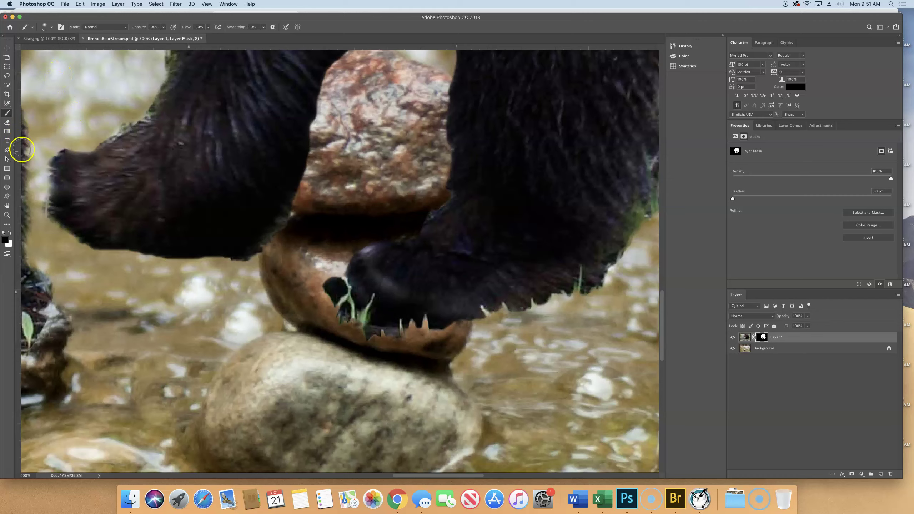
click(6, 122)
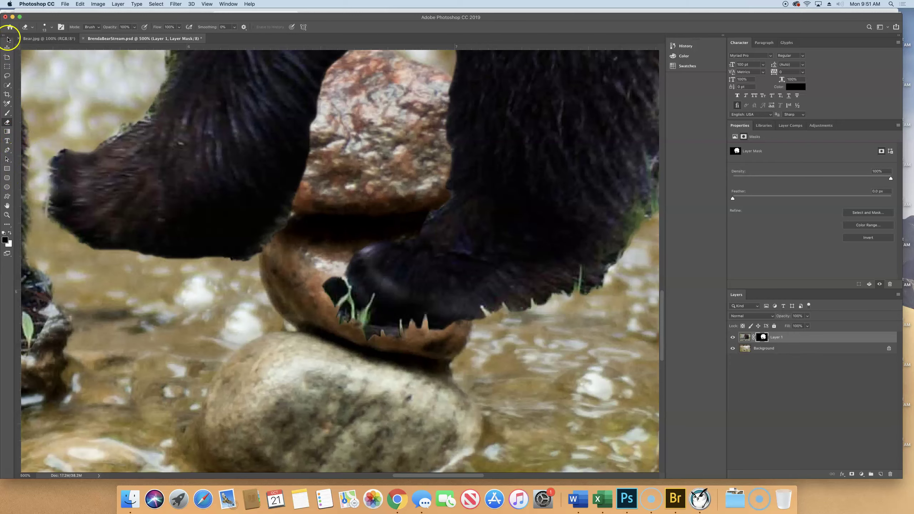
click(238, 5)
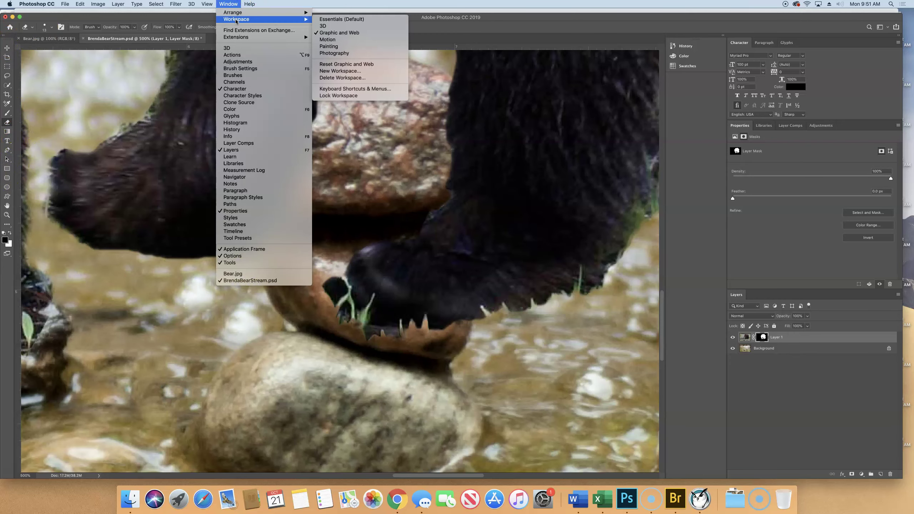
click(358, 20)
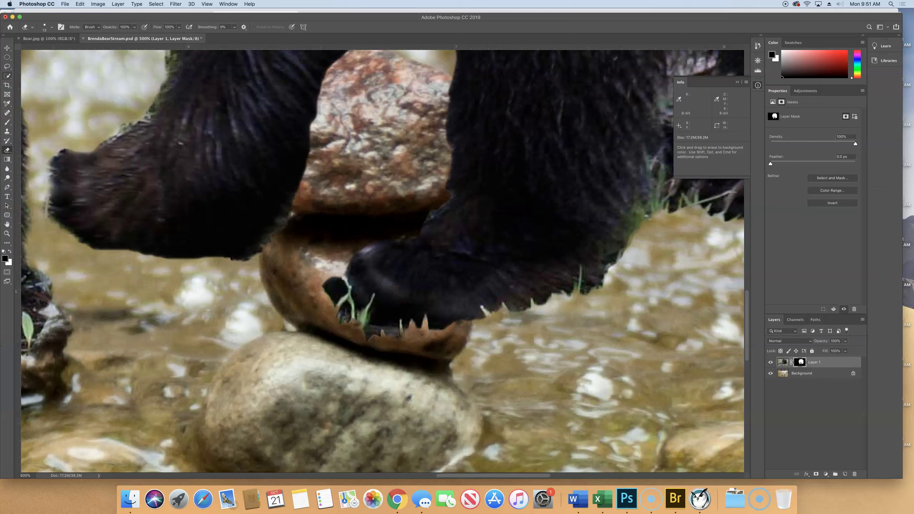
Step: Clone over the toes of the hind paw on the layer mask with a much smaller Clone Stamp, undoing the stroke along its lower edge
click(6, 132)
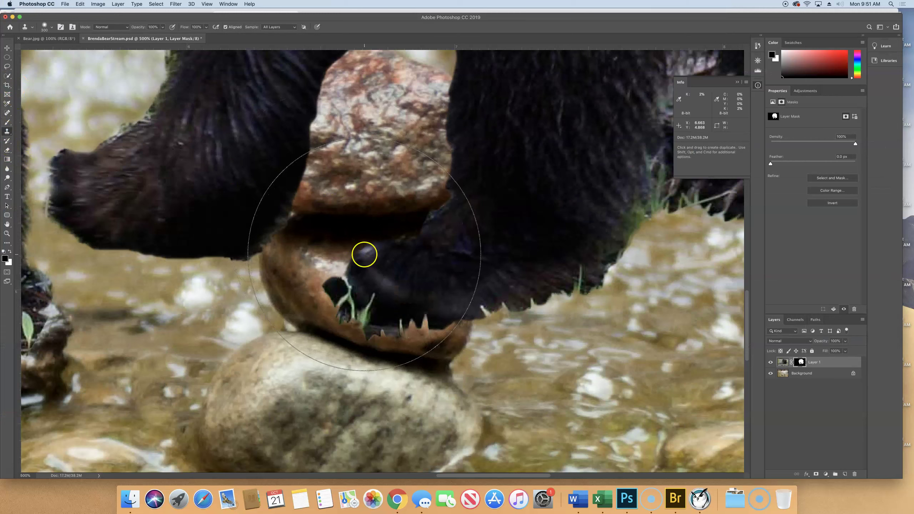
key(bracketleft)
key(bracketleft)
key(bracketleft)
key(bracketleft)
key(bracketleft)
key(bracketleft)
key(bracketleft)
key(bracketleft)
key(bracketleft)
key(bracketleft)
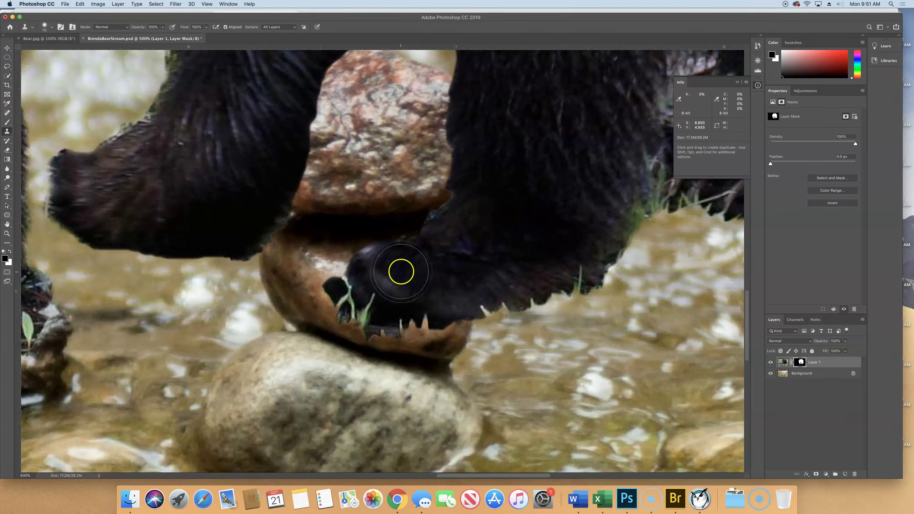
mouse_move(387, 283)
mouse_down()
mouse_move(367, 303)
mouse_move(375, 301)
mouse_up()
click(374, 300)
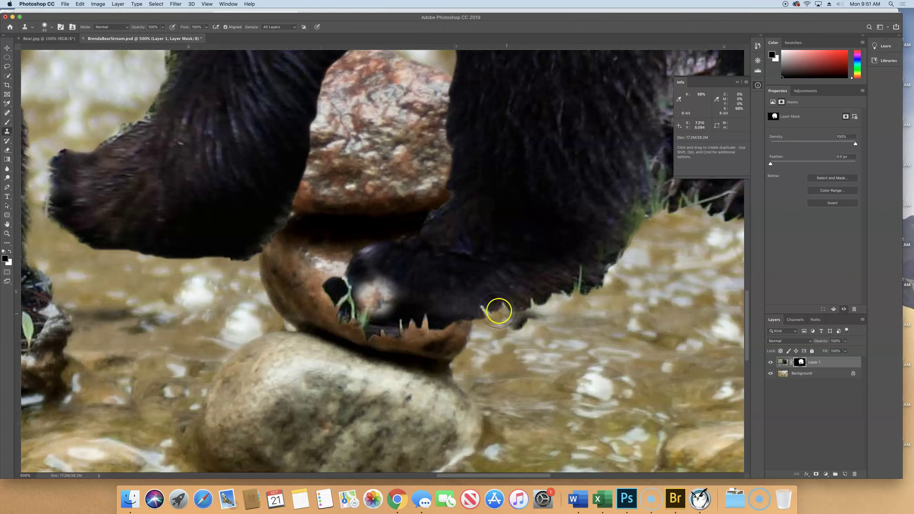
drag(506, 310, 493, 310)
key(super+z)
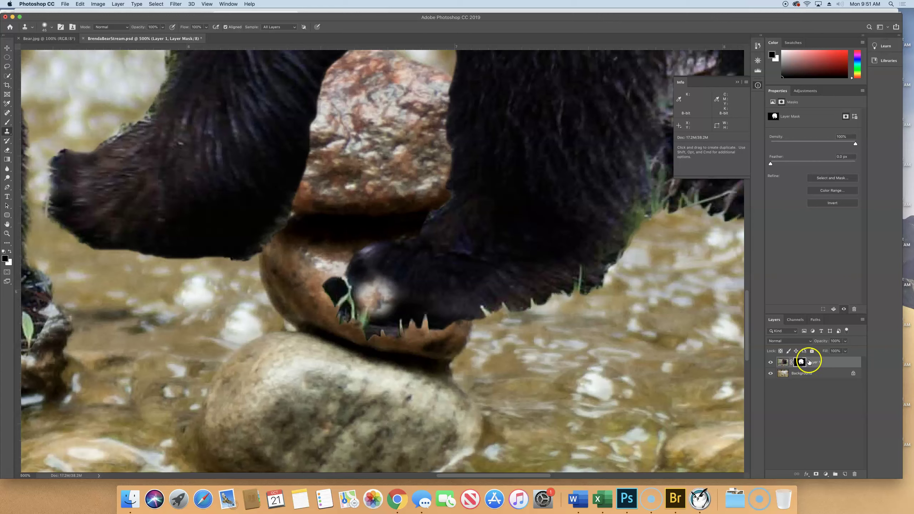
Step: Target Layer 1's image instead of its mask, try cloning fur onto the hind paw's pale spot, and close Layer Style without changes
click(784, 362)
click(783, 360)
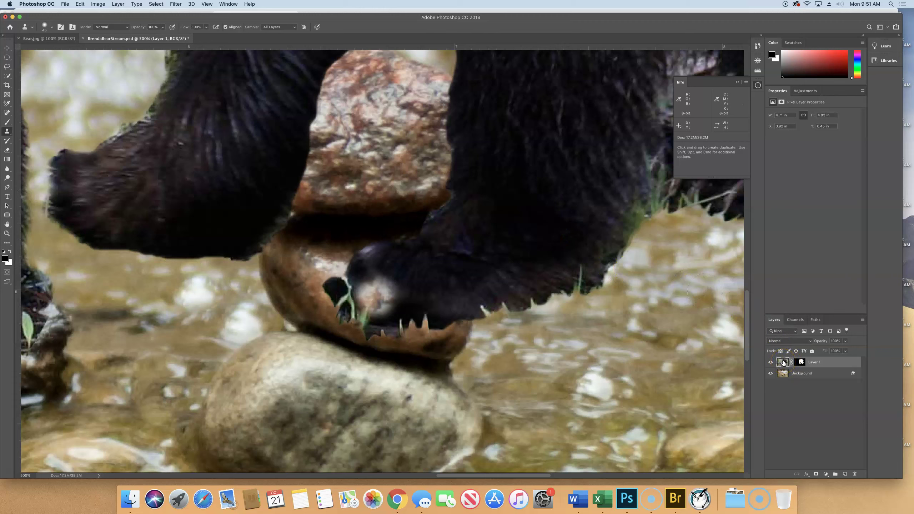
drag(415, 267, 382, 303)
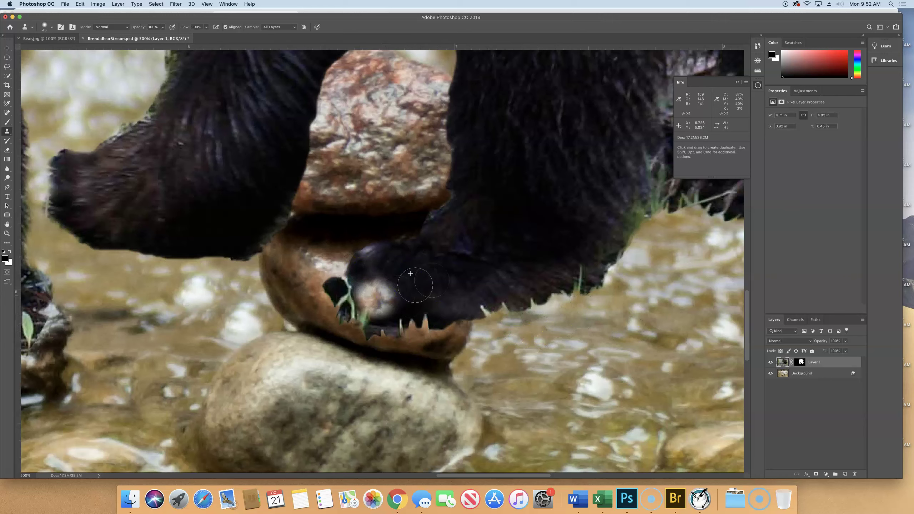
double_click(785, 362)
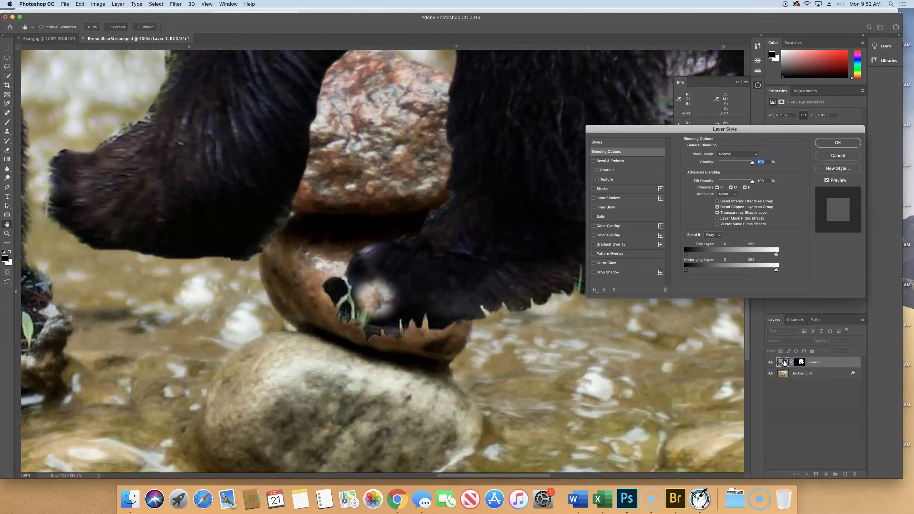
click(841, 143)
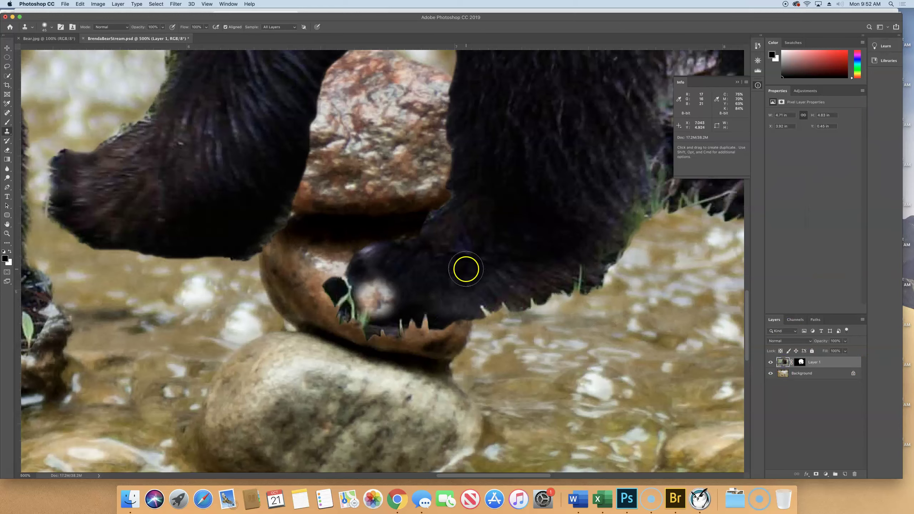
Step: Keep the Clone Stamp sampling All Layers and try again to clone dark fur over the pale spot on the hind paw
click(276, 27)
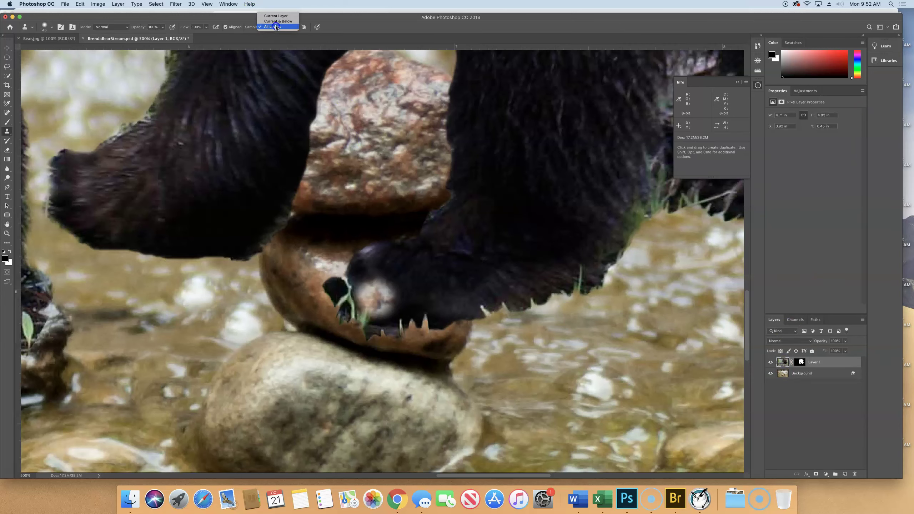
click(276, 27)
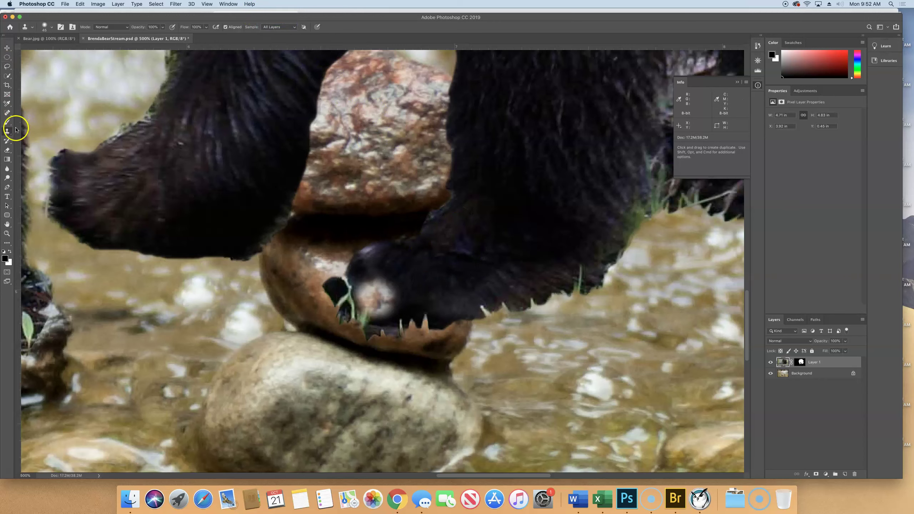
drag(394, 299, 373, 294)
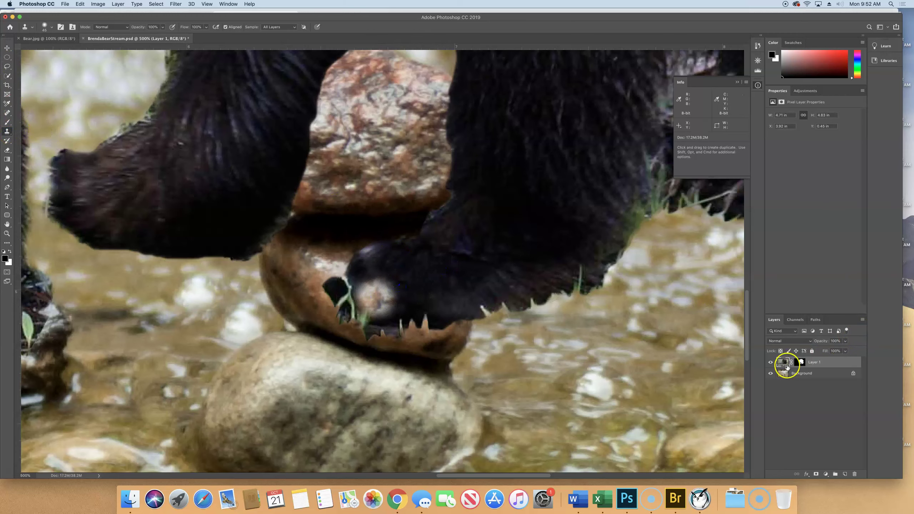
Step: Inspect the bear with the Background layer hidden, review the Clone Stamp's sample and mode options, and show the Background again
click(771, 373)
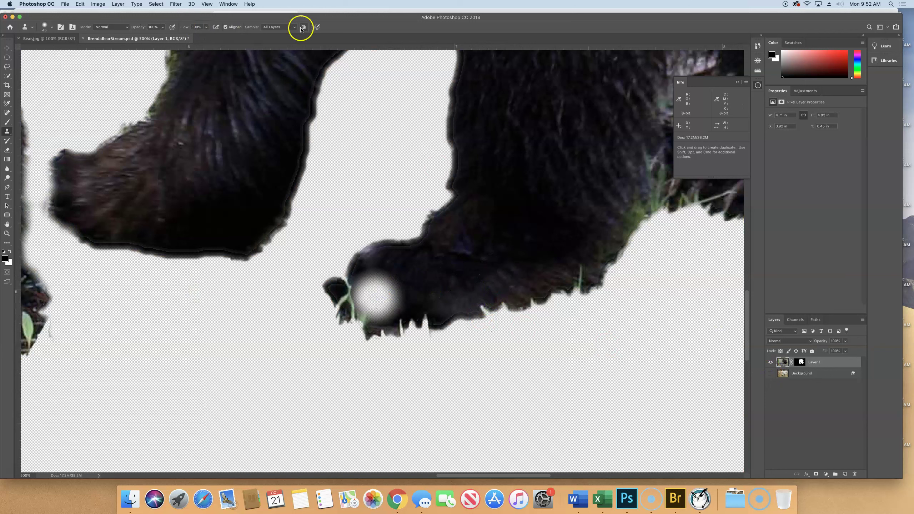
click(268, 27)
click(268, 27)
click(99, 27)
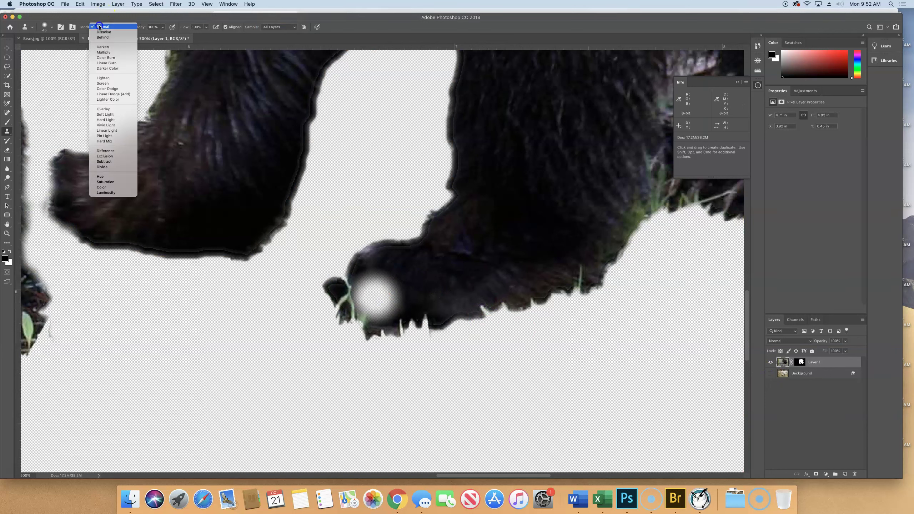
click(99, 27)
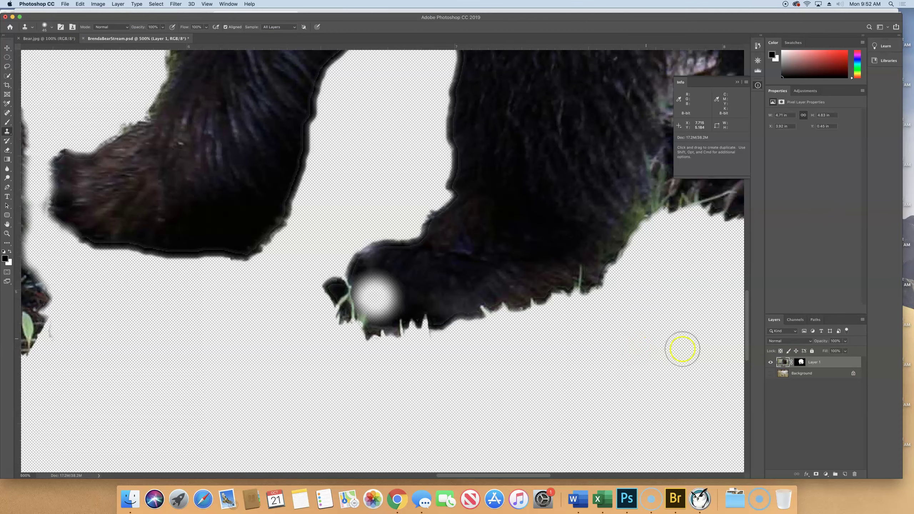
click(771, 373)
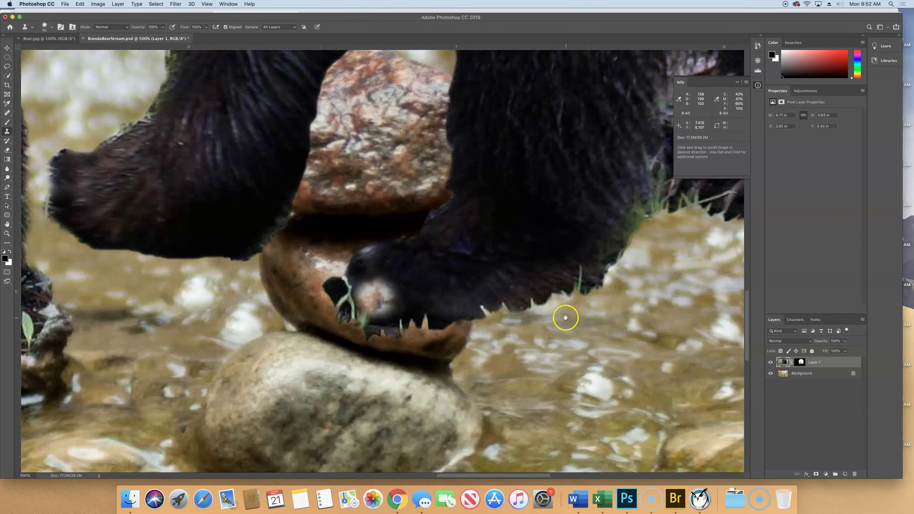
Step: Try the Healing Brush on the pale spot of the hind paw and undo the stroke
click(8, 112)
click(43, 119)
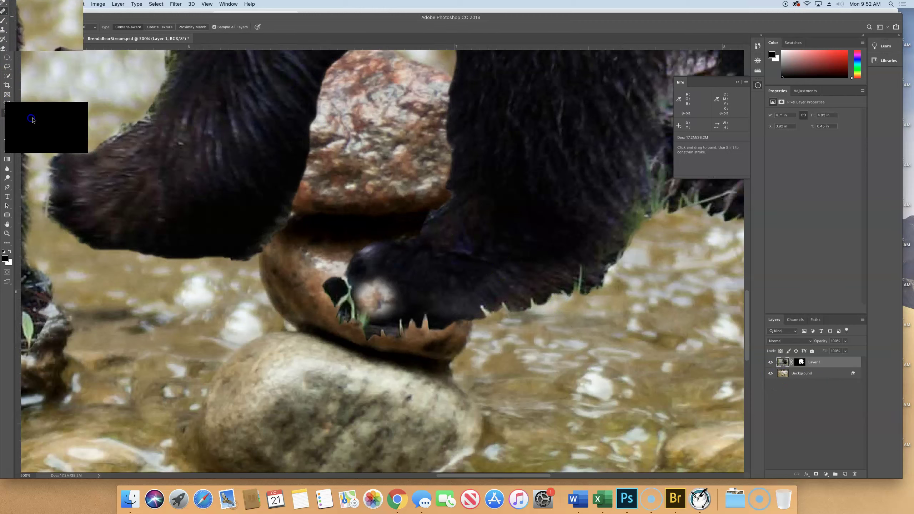
click(409, 281)
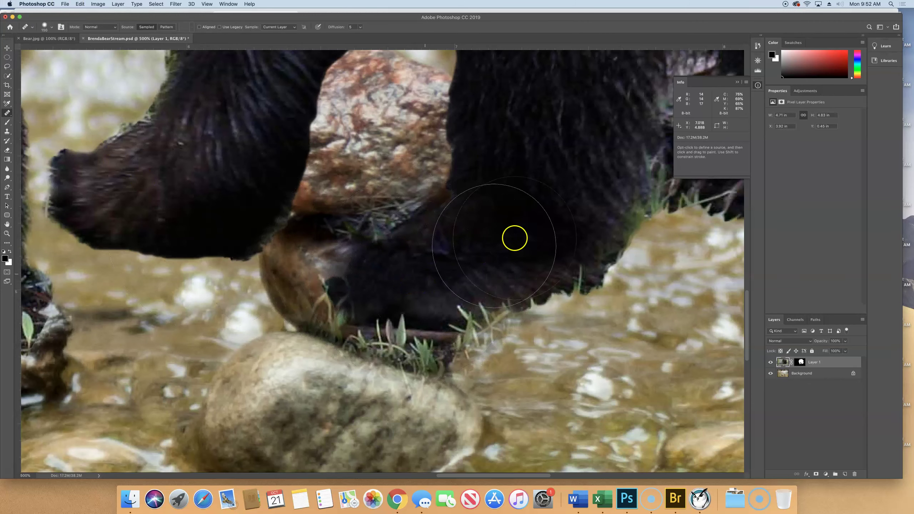
key(p)
key(super+z)
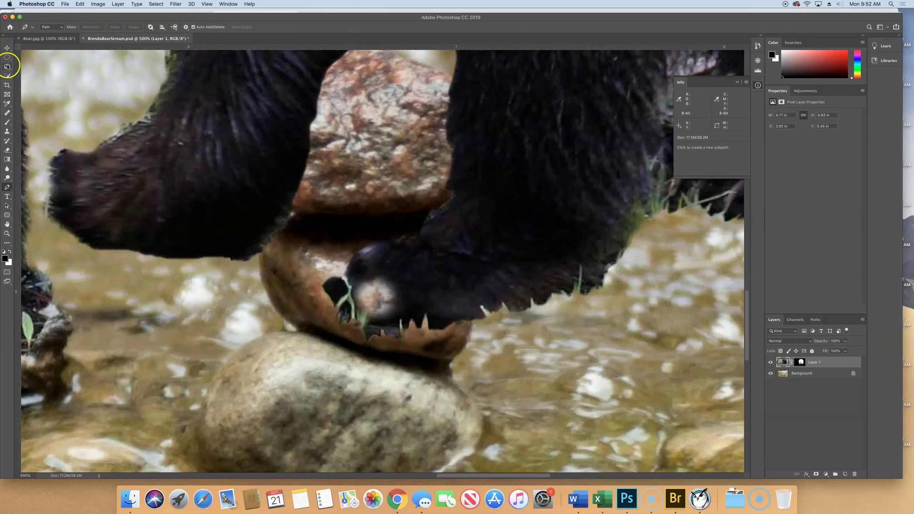
Step: Reduce the Healing Brush to 50 px, try it on the hind paw's pale spot and sample dark fur beside it
click(7, 77)
click(7, 113)
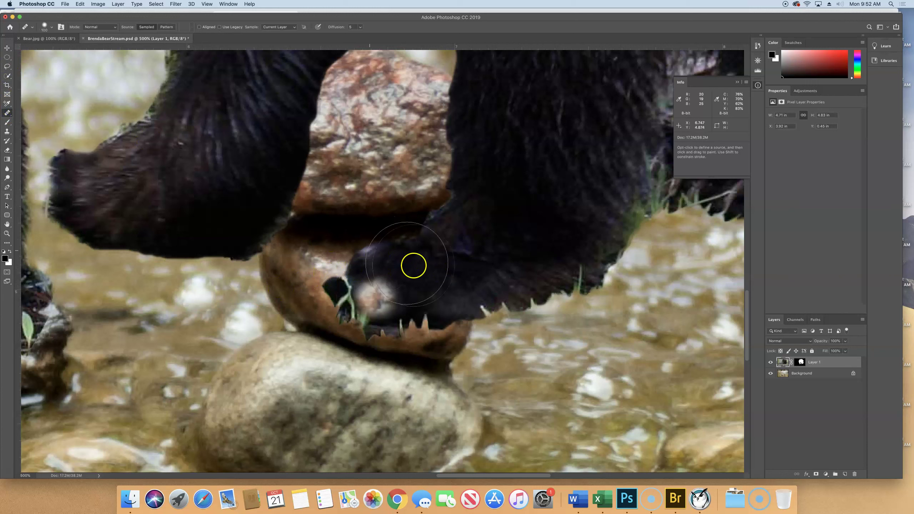
key(bracketleft)
key(bracketleft)
key(bracketleft)
key(bracketleft)
key(bracketleft)
mouse_move(371, 295)
mouse_down()
mouse_move(391, 279)
mouse_move(377, 289)
mouse_move(459, 280)
mouse_move(341, 285)
mouse_move(373, 296)
mouse_up()
alt+click(475, 276)
alt+click(475, 274)
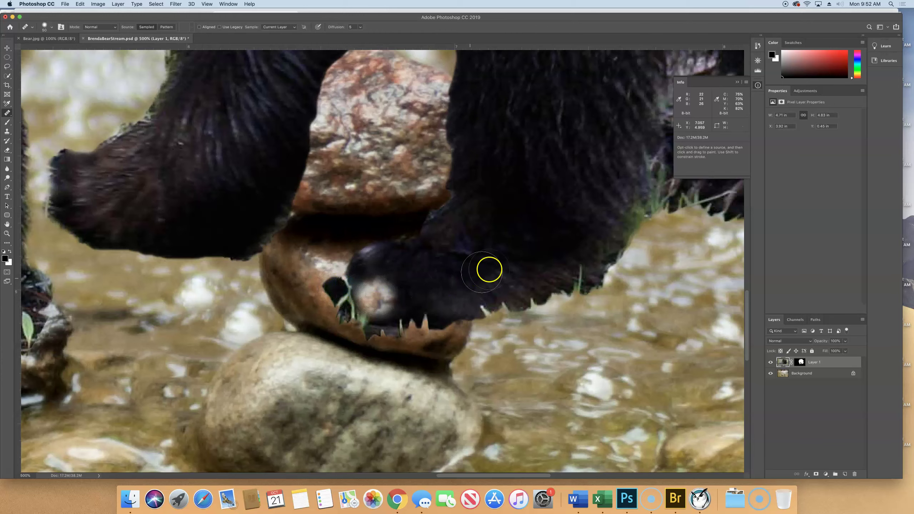
Step: Paint Healing Brush strokes over the grass blades on and around the bear's far hind paw
mouse_move(661, 361)
mouse_down()
mouse_move(583, 325)
mouse_move(449, 364)
mouse_move(323, 266)
mouse_move(526, 286)
mouse_move(424, 243)
mouse_up()
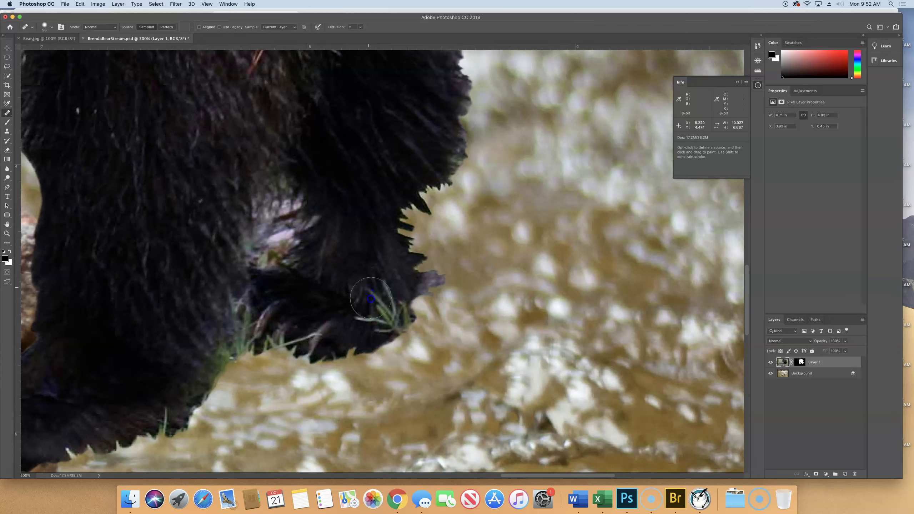
drag(361, 274, 385, 311)
drag(240, 320, 213, 332)
mouse_move(337, 275)
mouse_down()
mouse_move(311, 225)
mouse_move(265, 200)
mouse_up()
key(space)
drag(521, 316, 572, 341)
key(super+minus)
key(super+minus)
key(super+minus)
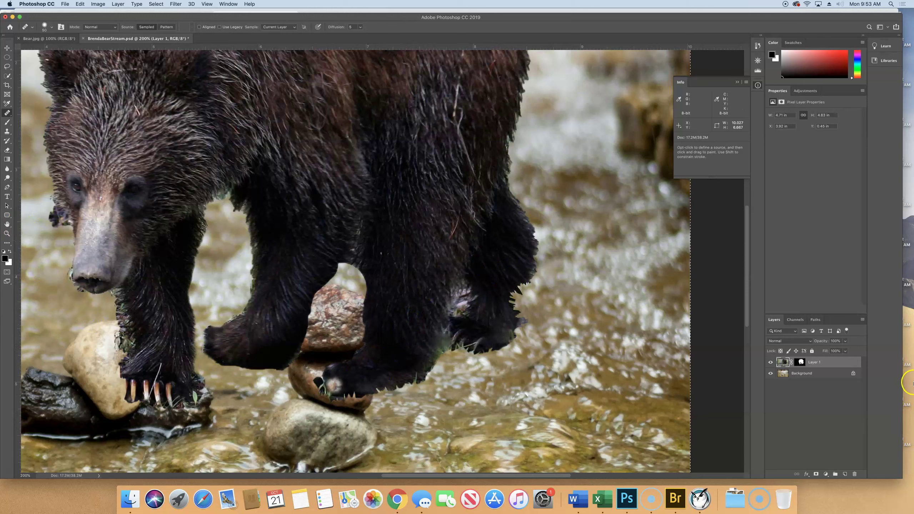
Step: Target Layer 1's mask, try the Healing Brush on its edge beside the bear's face and raise the brush hardness
click(802, 362)
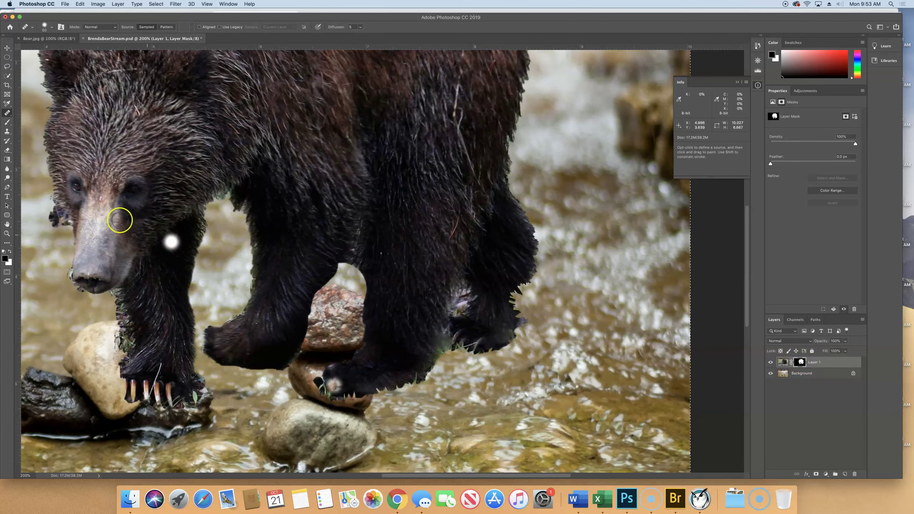
mouse_move(88, 220)
mouse_down()
mouse_move(45, 219)
mouse_move(60, 213)
mouse_up()
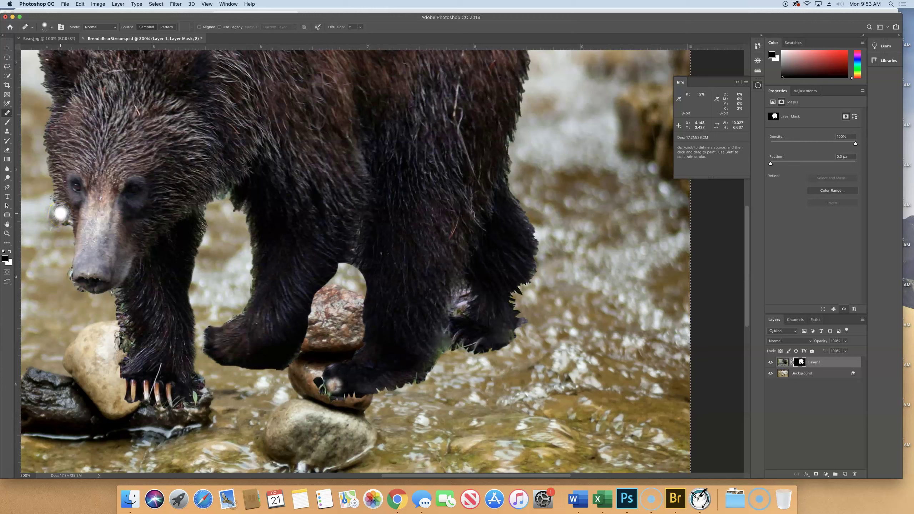
click(52, 27)
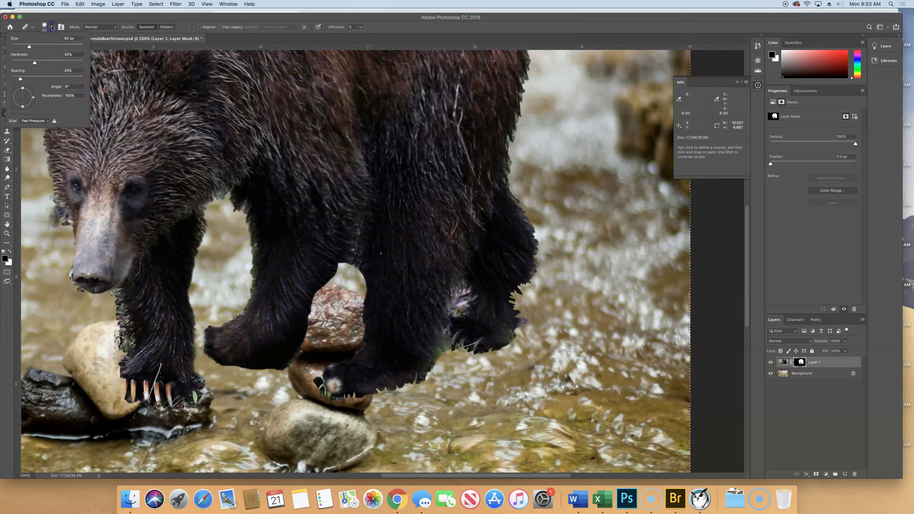
drag(34, 62, 58, 63)
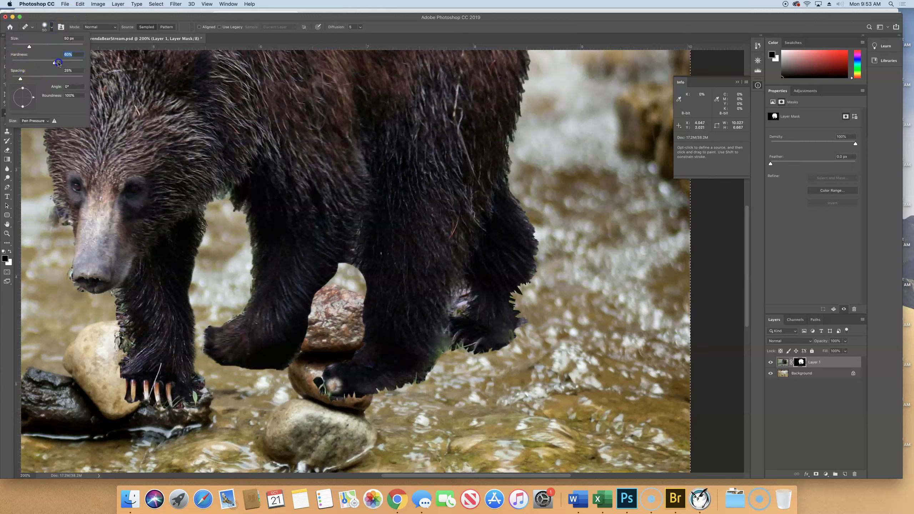
click(25, 26)
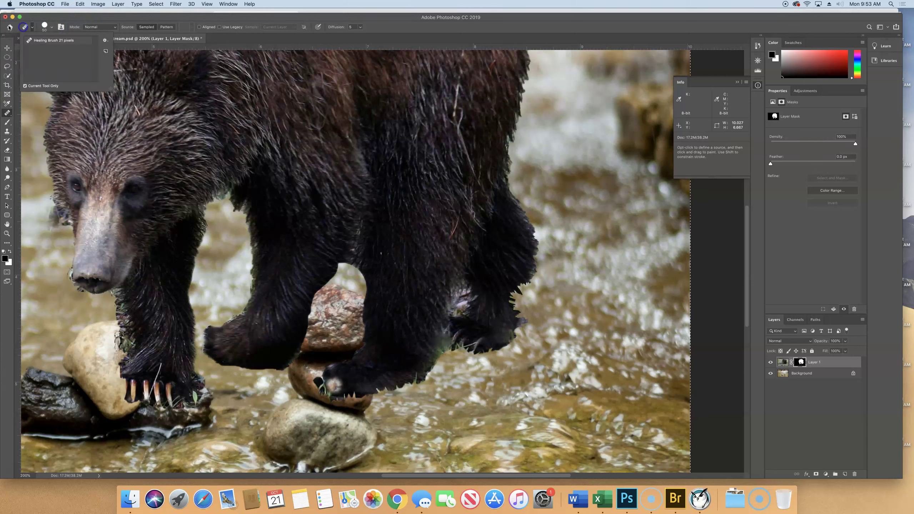
Step: Paint black with the Brush on Layer 1's mask to clean the edges beside the bear's eye, muzzle and back
click(7, 122)
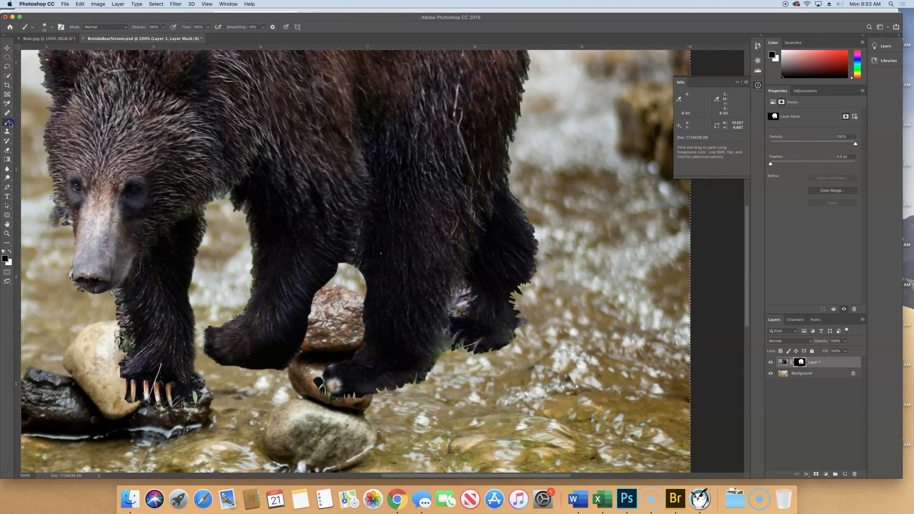
mouse_move(61, 262)
mouse_down()
mouse_move(63, 233)
mouse_move(81, 208)
mouse_move(59, 218)
mouse_move(50, 204)
mouse_move(64, 238)
mouse_move(48, 232)
mouse_up()
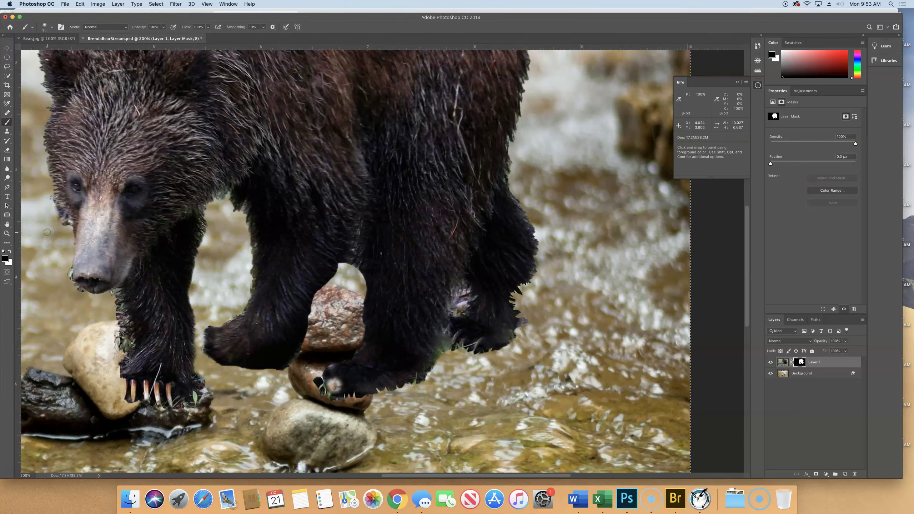
mouse_move(85, 285)
mouse_down()
mouse_move(17, 308)
mouse_move(33, 284)
mouse_move(82, 275)
mouse_move(66, 287)
mouse_up()
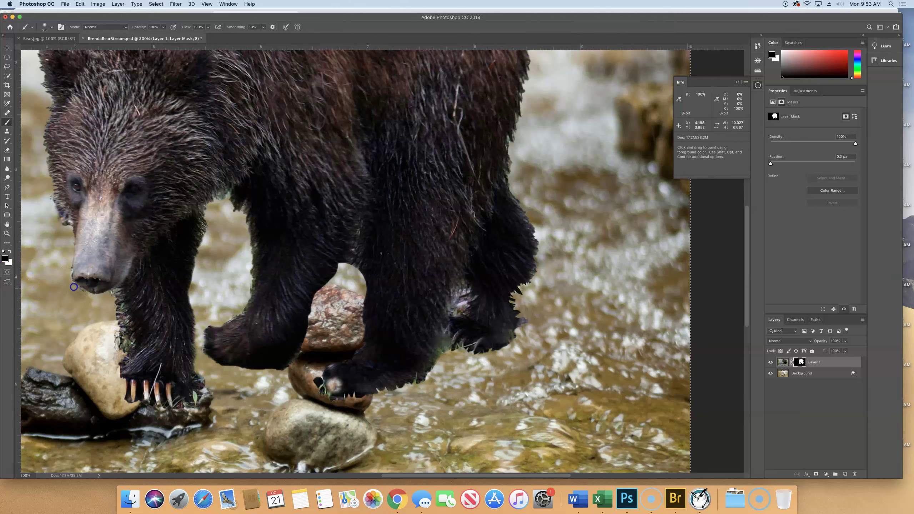
mouse_move(145, 318)
mouse_down()
mouse_move(153, 296)
mouse_move(51, 286)
mouse_move(363, 292)
mouse_move(418, 425)
mouse_move(102, 319)
mouse_move(514, 367)
mouse_move(568, 310)
mouse_move(569, 171)
mouse_move(622, 334)
mouse_up()
drag(479, 169, 540, 219)
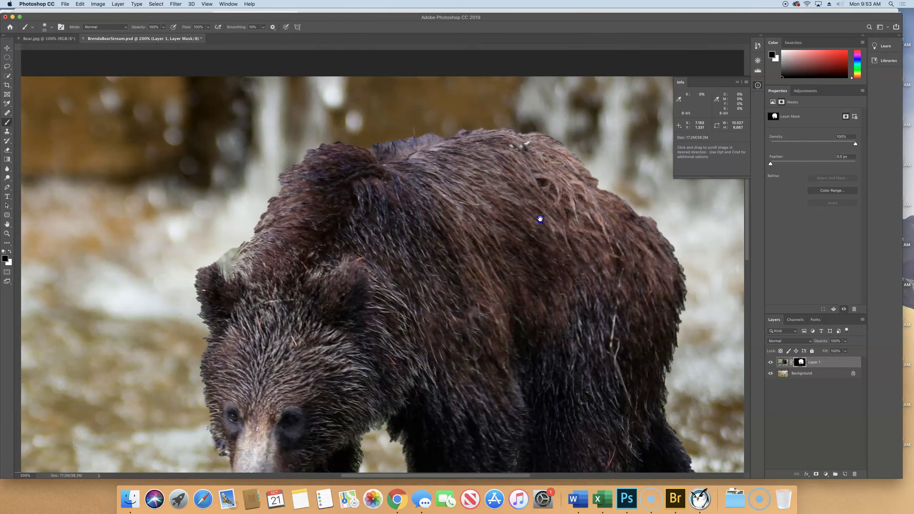
mouse_move(466, 149)
mouse_down()
mouse_move(388, 144)
mouse_move(498, 141)
mouse_move(431, 135)
mouse_move(395, 163)
mouse_move(373, 154)
mouse_move(396, 147)
mouse_move(370, 149)
mouse_move(398, 132)
mouse_move(517, 163)
mouse_move(519, 144)
mouse_move(465, 147)
mouse_move(405, 180)
mouse_move(390, 145)
mouse_move(456, 153)
mouse_move(419, 136)
mouse_up()
Step: Compare the fur edge at the bear's shoulder with Layer 1's mask disabled, enabled and shown alone, and collapse the Info panel
shift+click(799, 362)
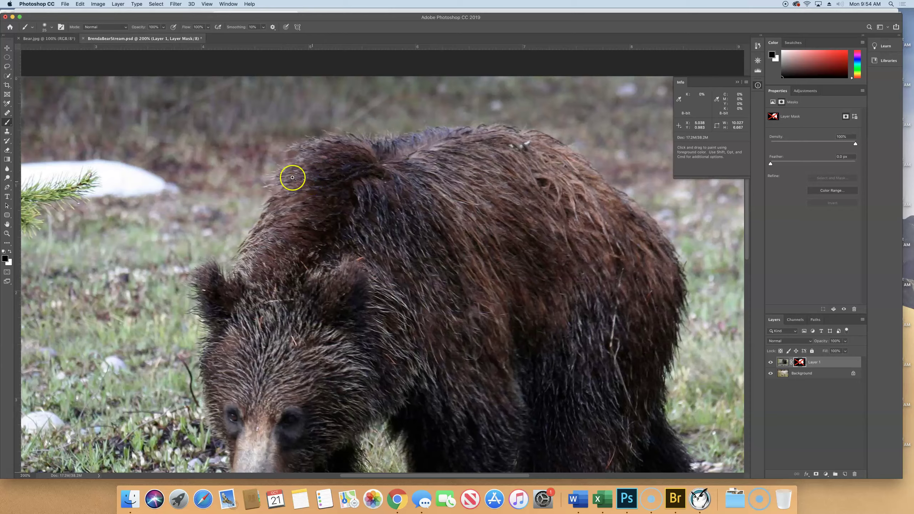
key(z)
mouse_move(291, 178)
mouse_down()
mouse_move(290, 206)
mouse_move(466, 208)
mouse_up()
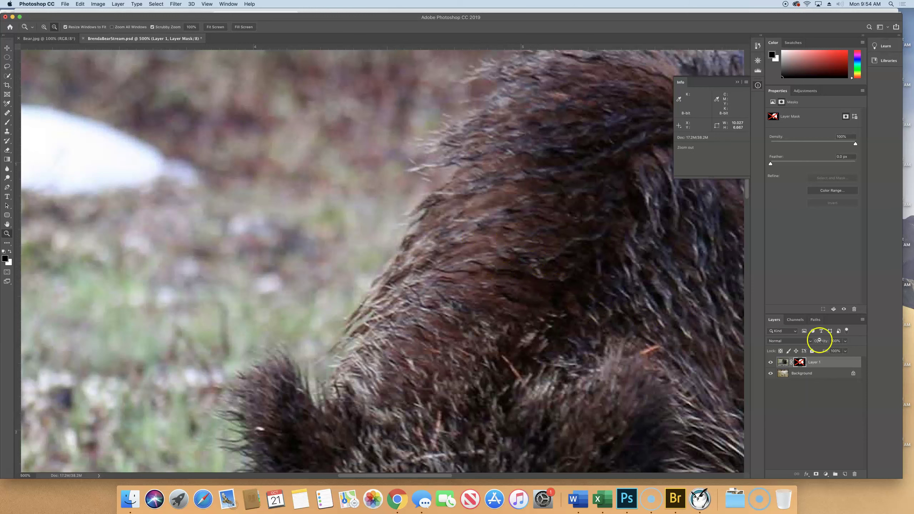
shift+click(795, 362)
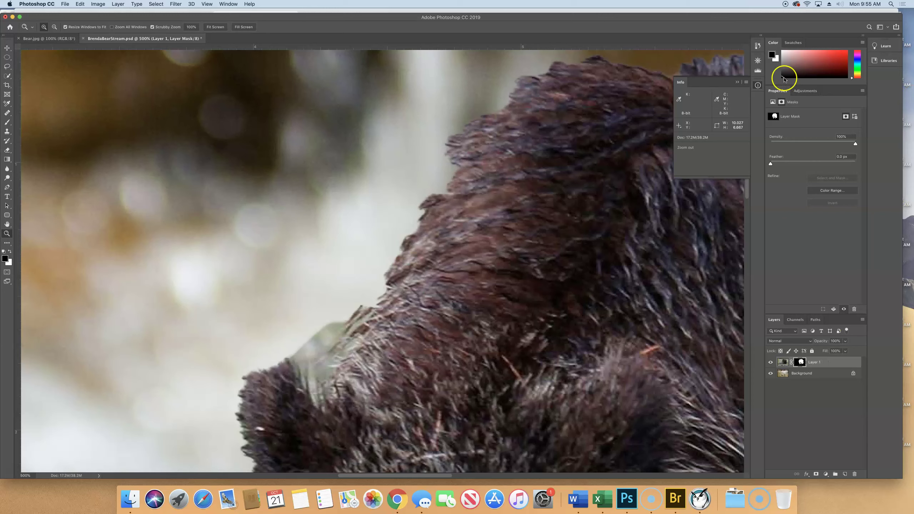
click(737, 83)
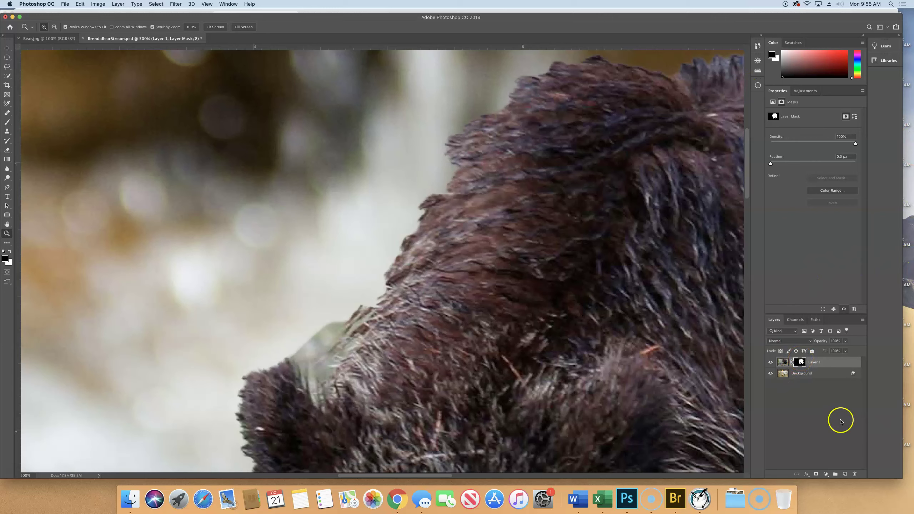
alt+click(801, 364)
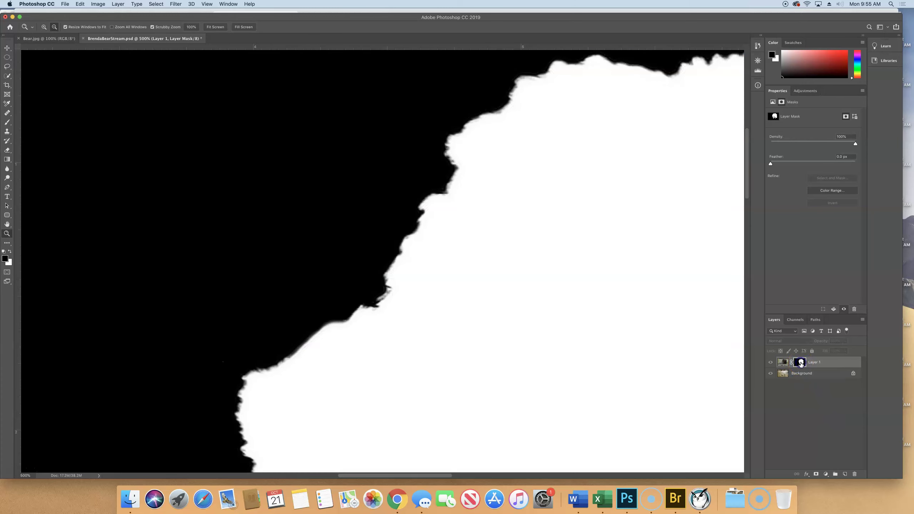
alt+click(801, 364)
shift+click(802, 364)
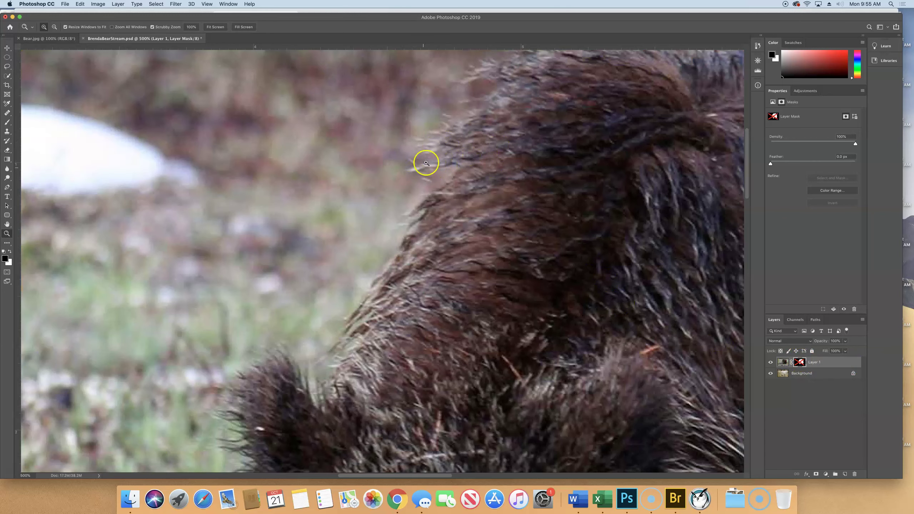
shift+click(804, 365)
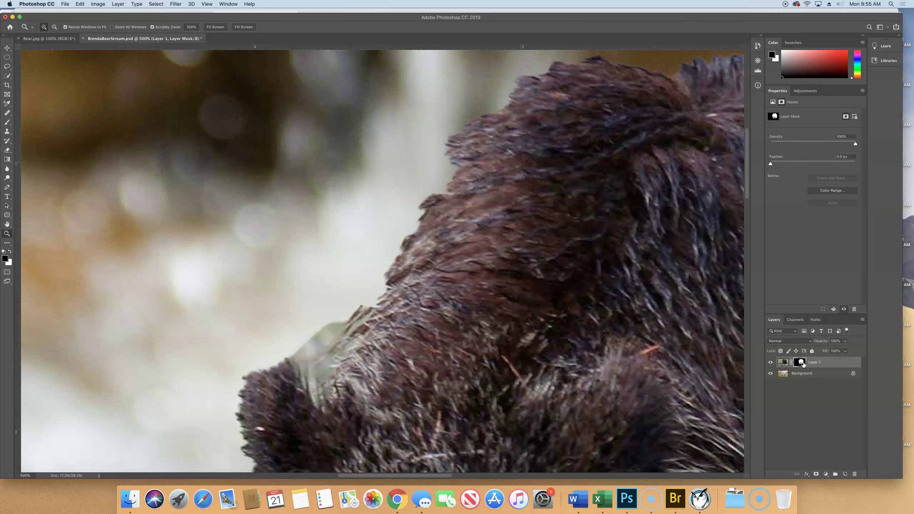
Step: Create a new layer above Layer 1 and name it "Hair test"
click(844, 475)
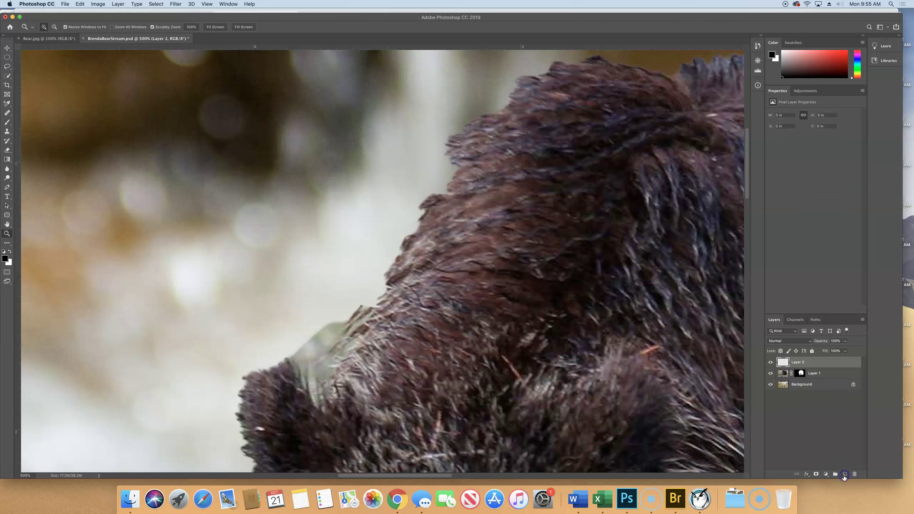
double_click(796, 362)
text(Hair test)
key(Return)
Step: Fill the Hair test layer with the white Background Color using the Fill command
click(81, 4)
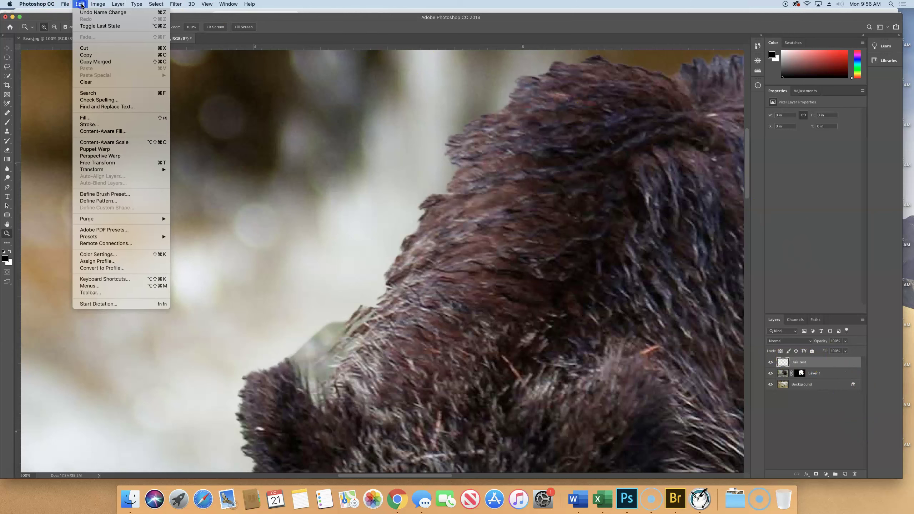
click(83, 119)
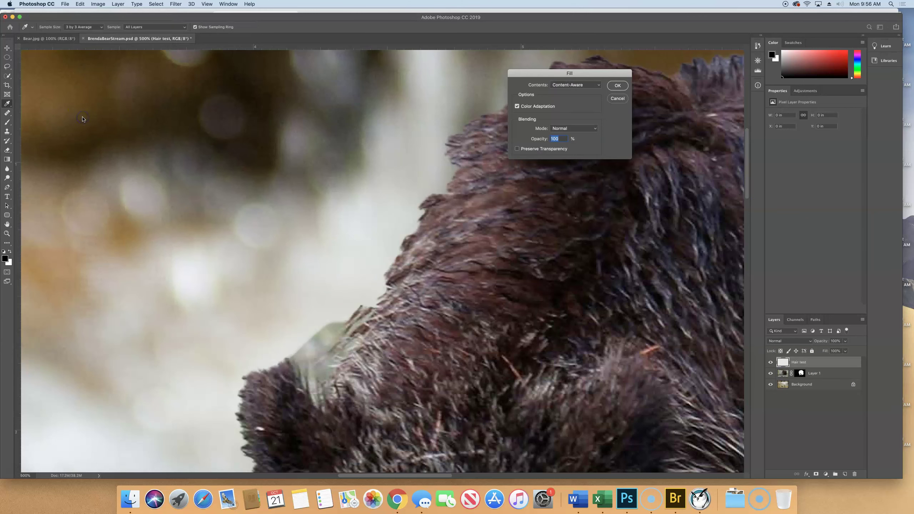
click(556, 85)
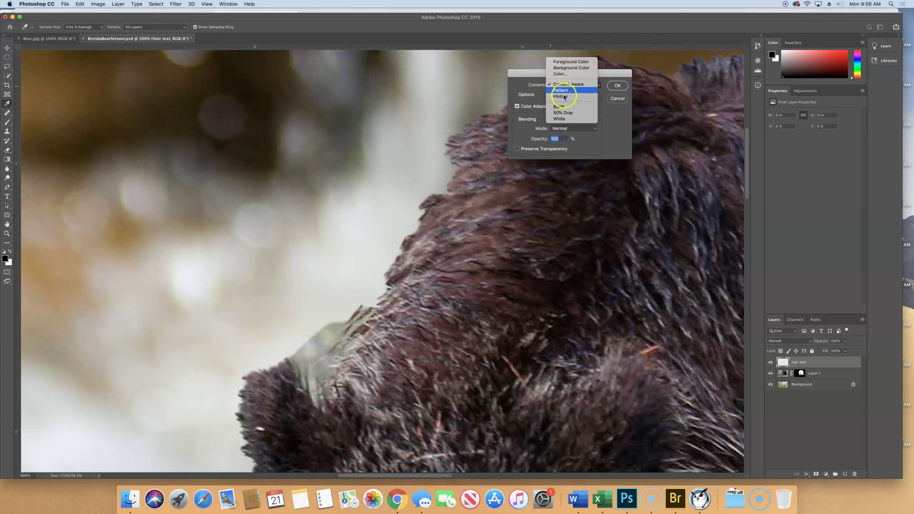
click(576, 68)
click(618, 86)
key(z)
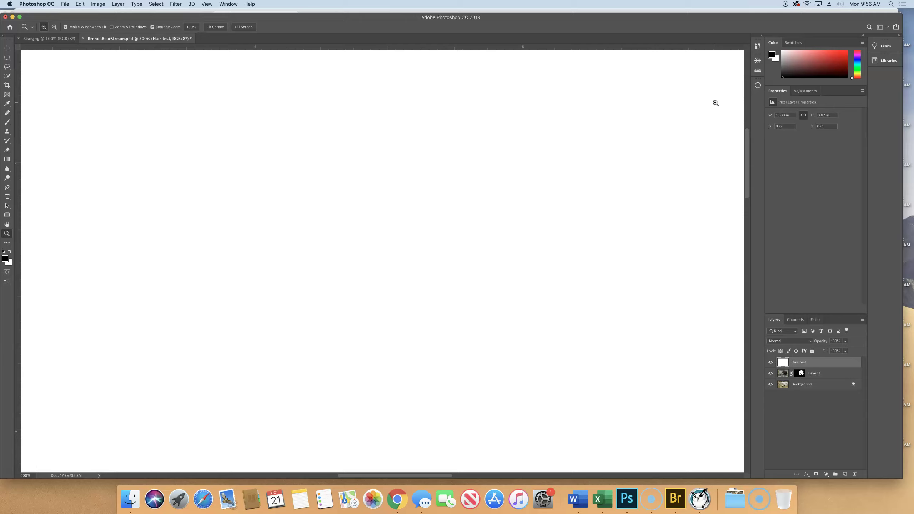
Step: Try the black foreground color as the Hair test layer's fill and refill the layer with the white background color
key(alt+BackSpace)
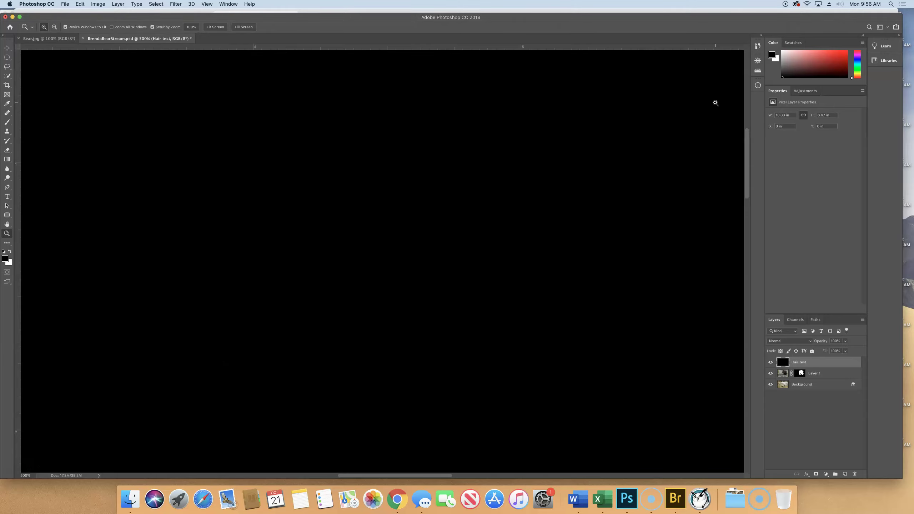
key(super+BackSpace)
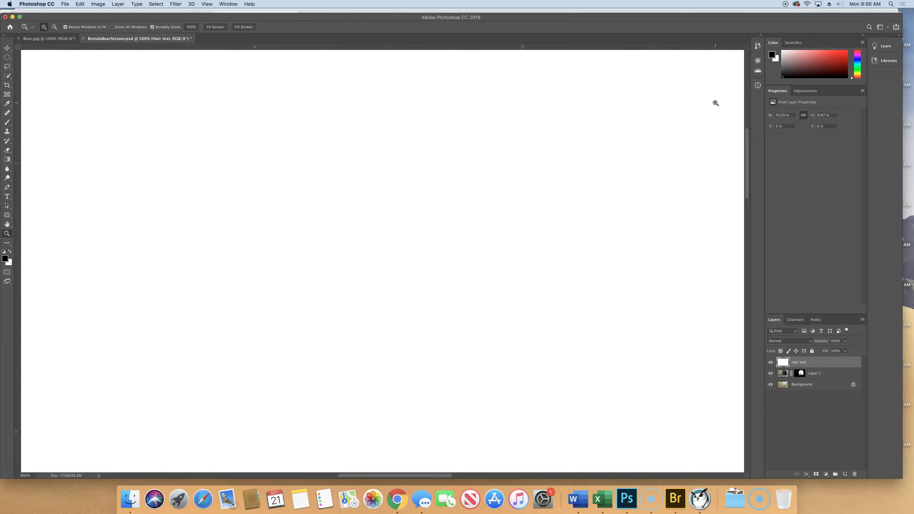
click(627, 24)
Step: Switch to the Brush with the Soft Round preset and reduce its size for painting on the Hair test layer
click(10, 122)
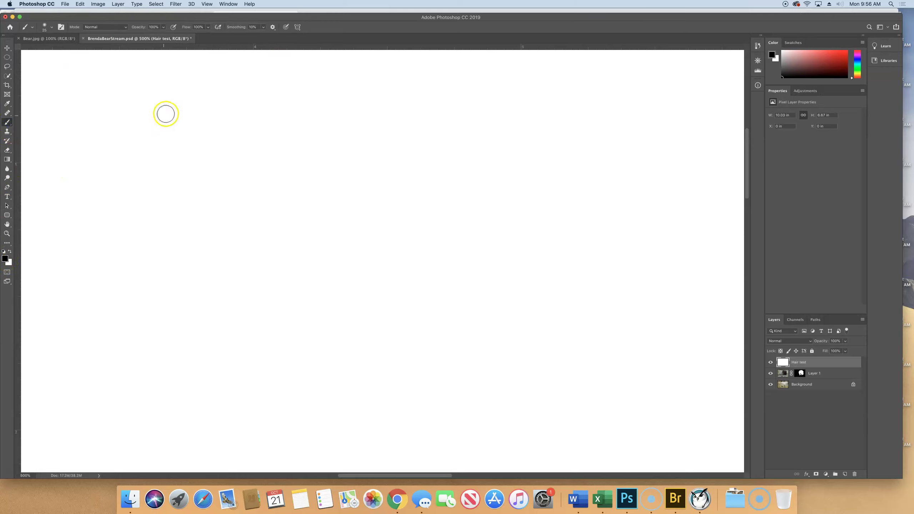
click(42, 27)
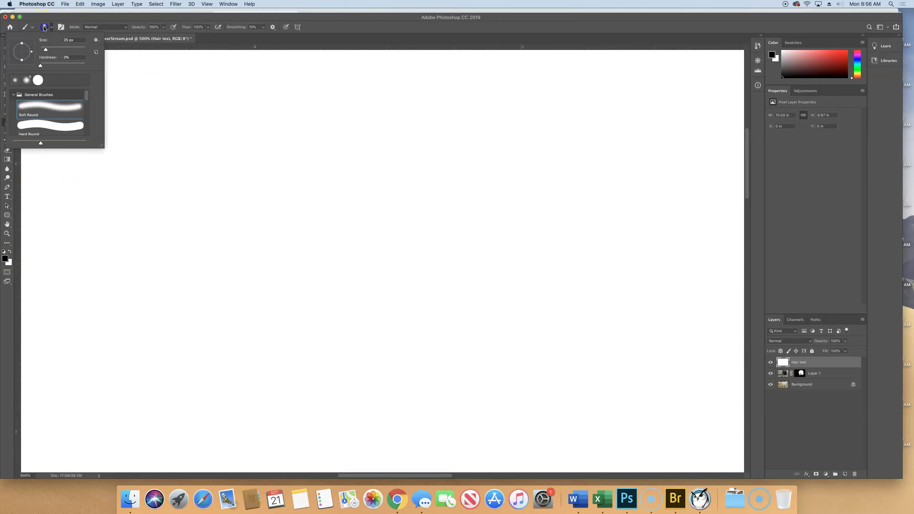
scroll(45, 51, left, 3)
click(45, 50)
mouse_move(45, 50)
mouse_down()
mouse_move(51, 65)
mouse_move(39, 56)
mouse_move(113, 64)
mouse_up()
key(Return)
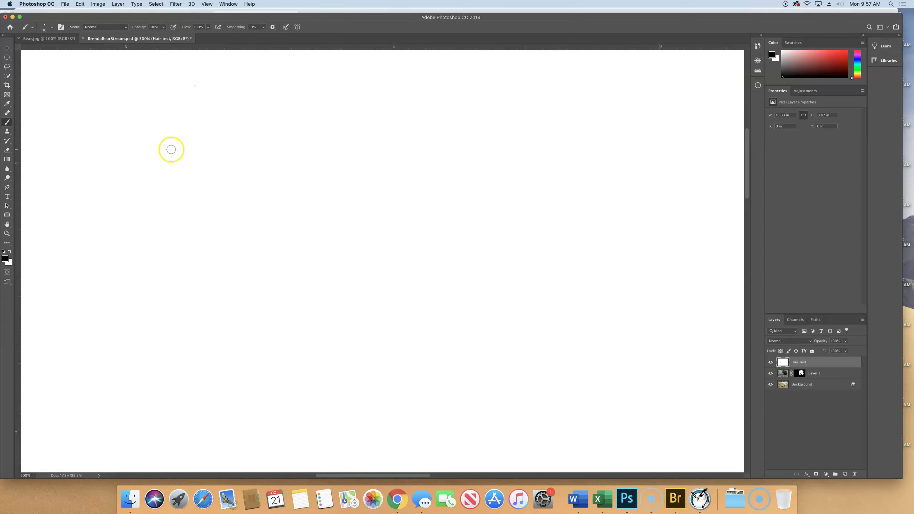
drag(135, 152, 262, 161)
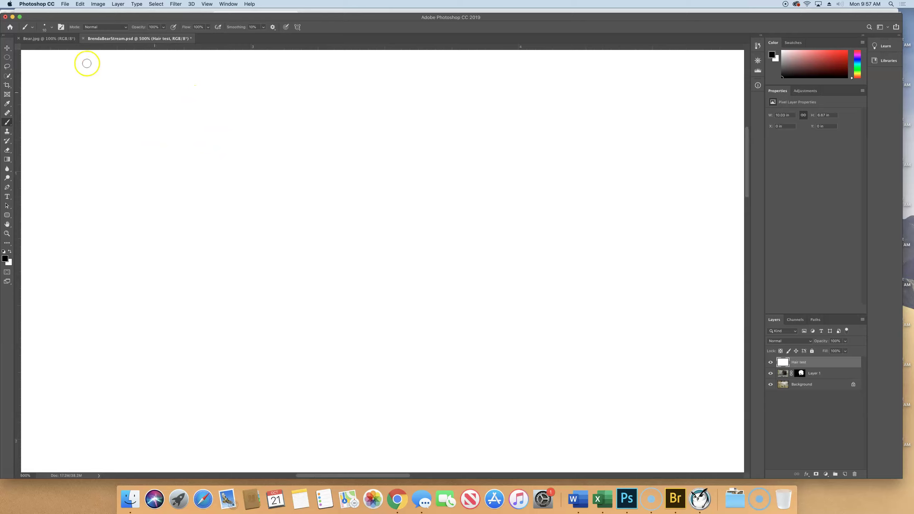
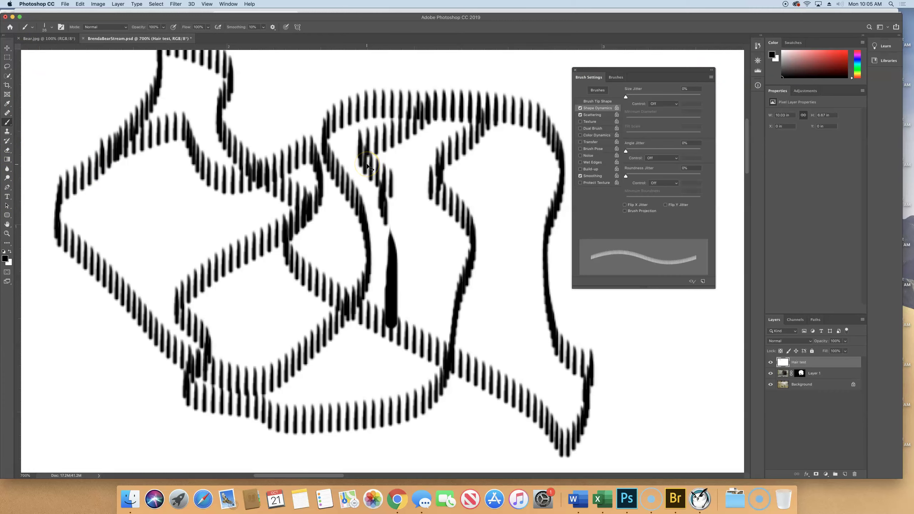
Step: Undo the last test brush stroke and add a line of text with the first name above the single hair stroke
key(super+z)
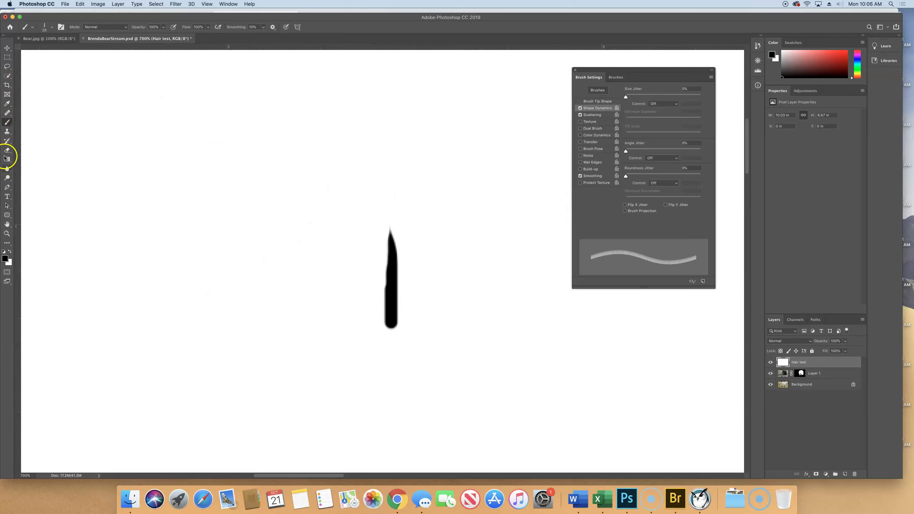
click(6, 197)
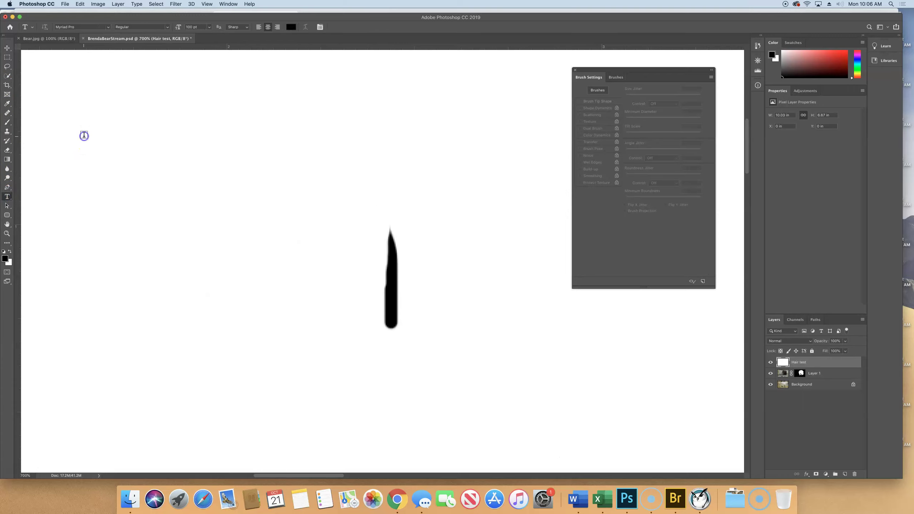
click(84, 136)
text(Brenda)
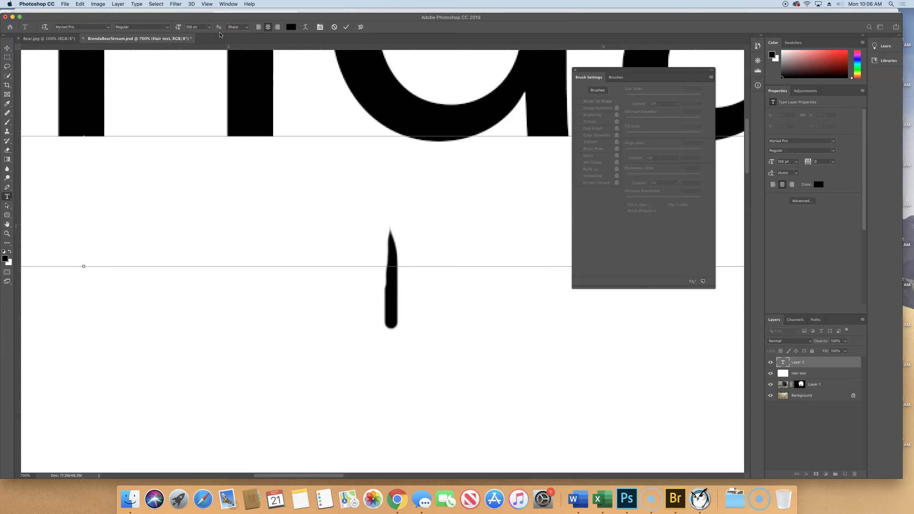
Step: Select the whole name text and set its font size to 24 pt
key(super+minus)
key(super+minus)
key(super+minus)
key(super+minus)
key(super+minus)
key(super+minus)
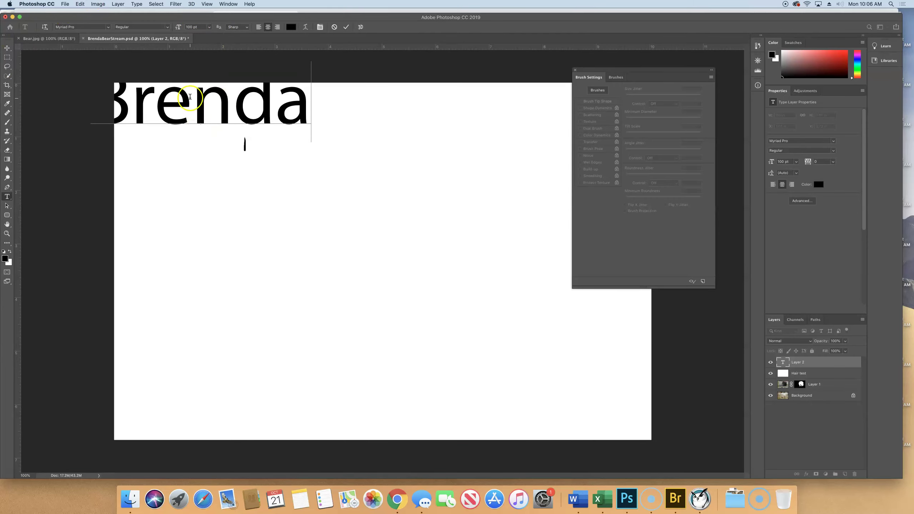
double_click(215, 109)
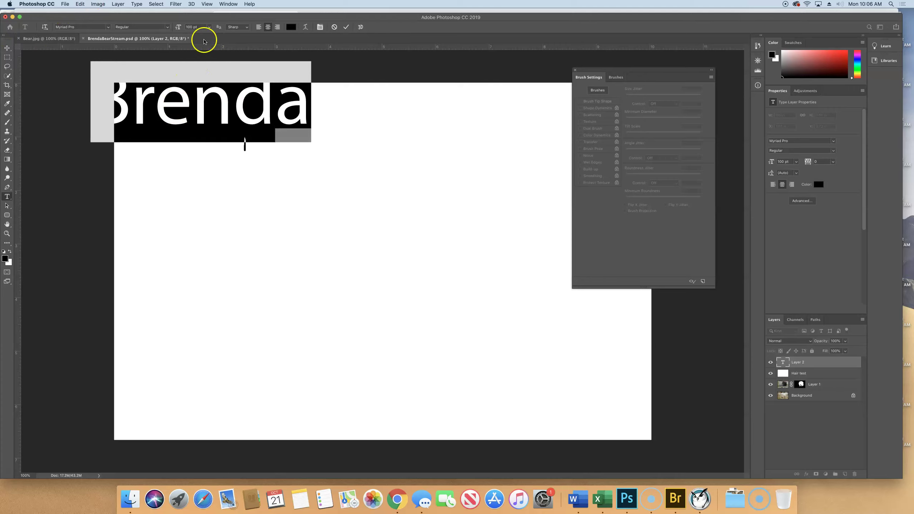
click(208, 27)
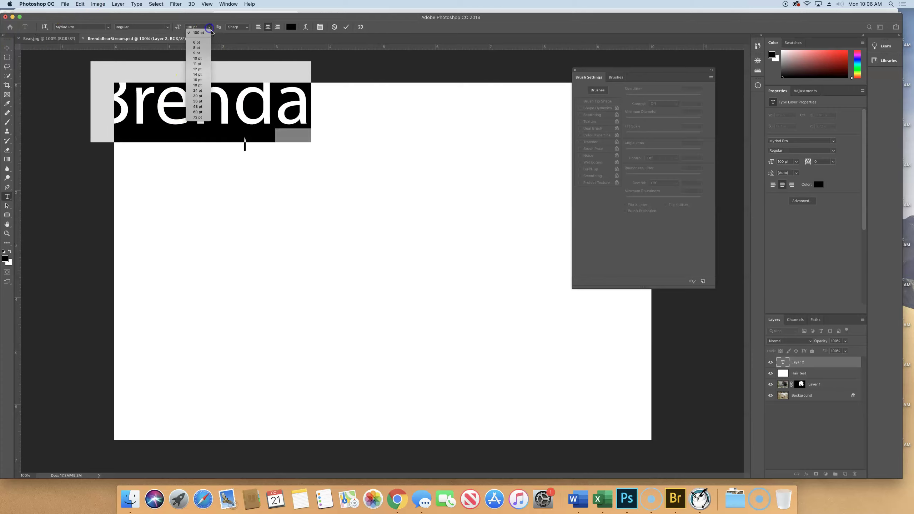
click(197, 90)
Step: Change the name text's font to SignPainter HouseScript and commit the text
click(143, 28)
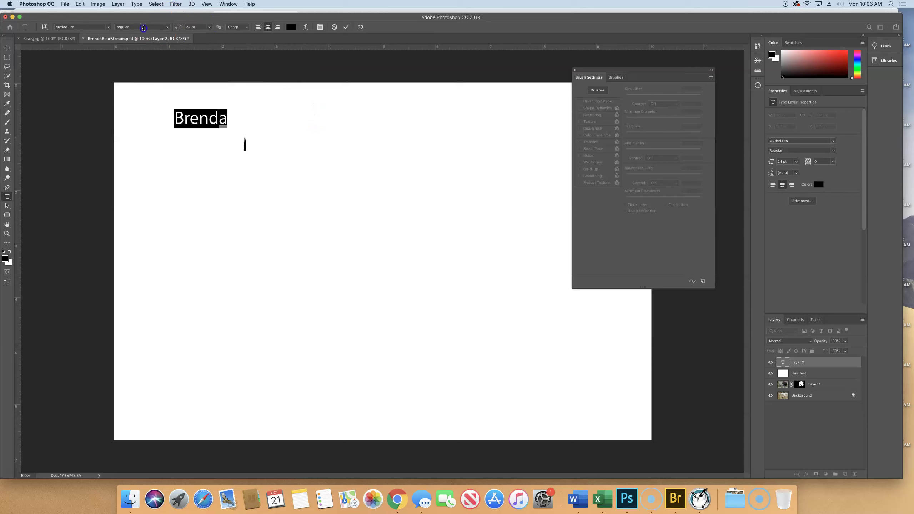
click(107, 28)
click(107, 28)
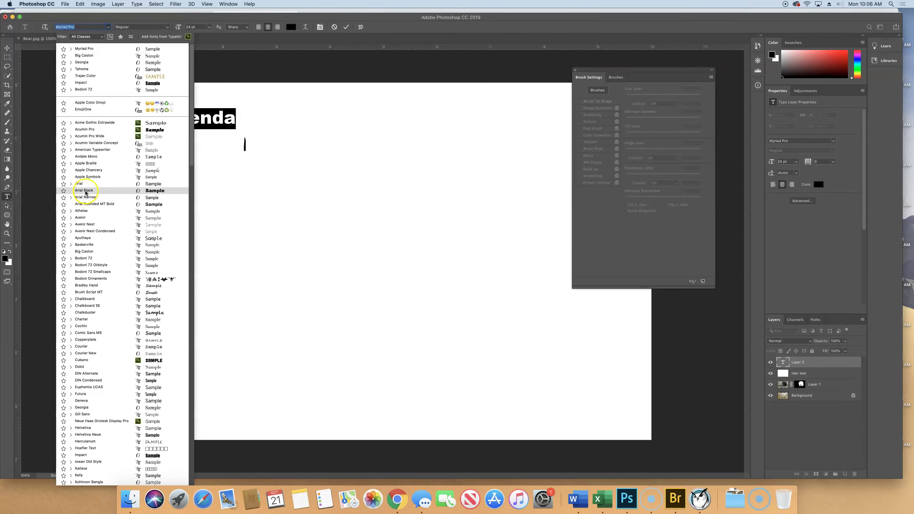
scroll(147, 369, down, 3)
scroll(144, 353, down, 15)
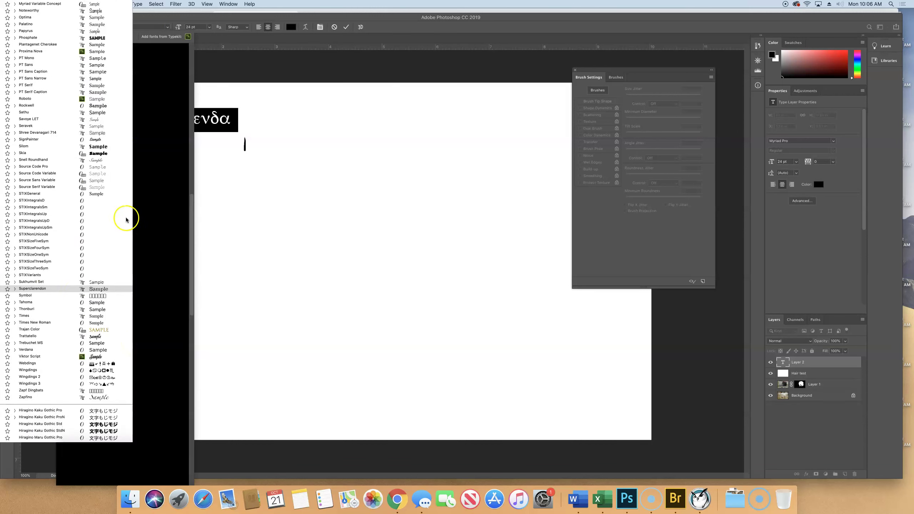
click(86, 183)
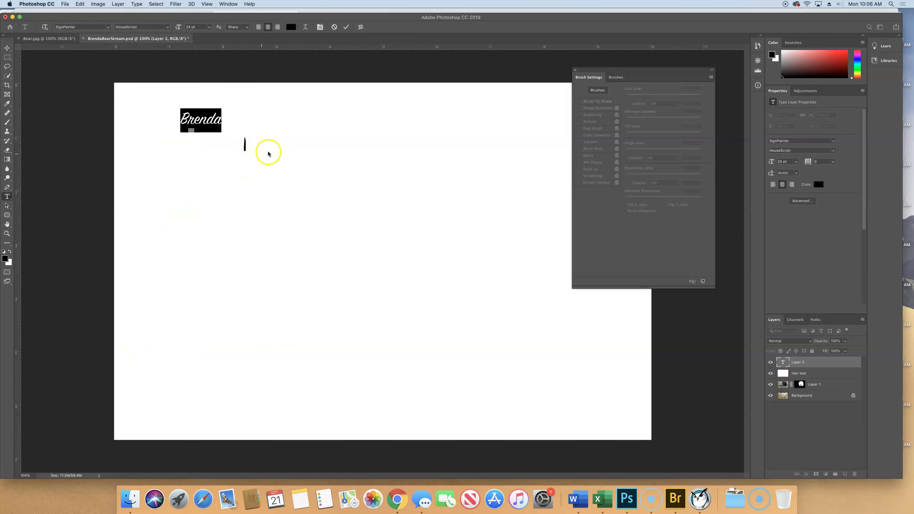
click(346, 27)
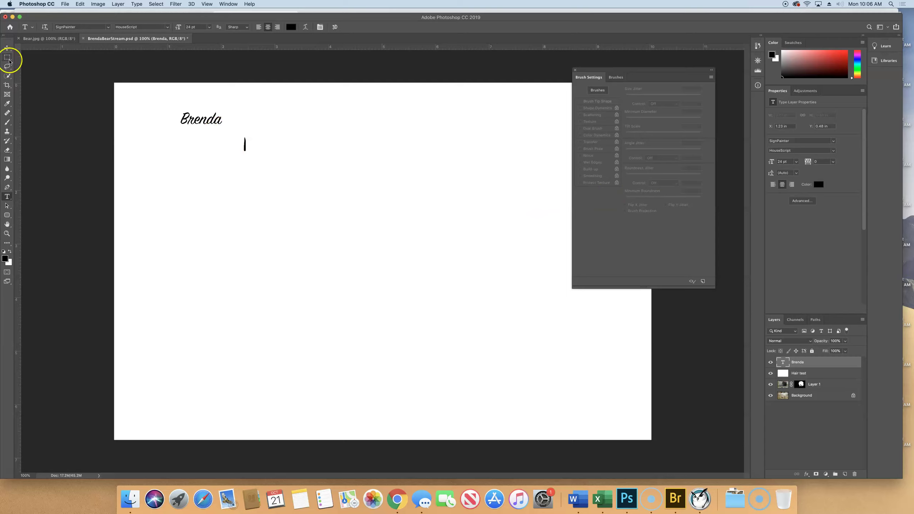
Step: Select a rectangle around the name text and define it as a brush preset named with the first name
drag(8, 60, 24, 59)
drag(174, 109, 231, 132)
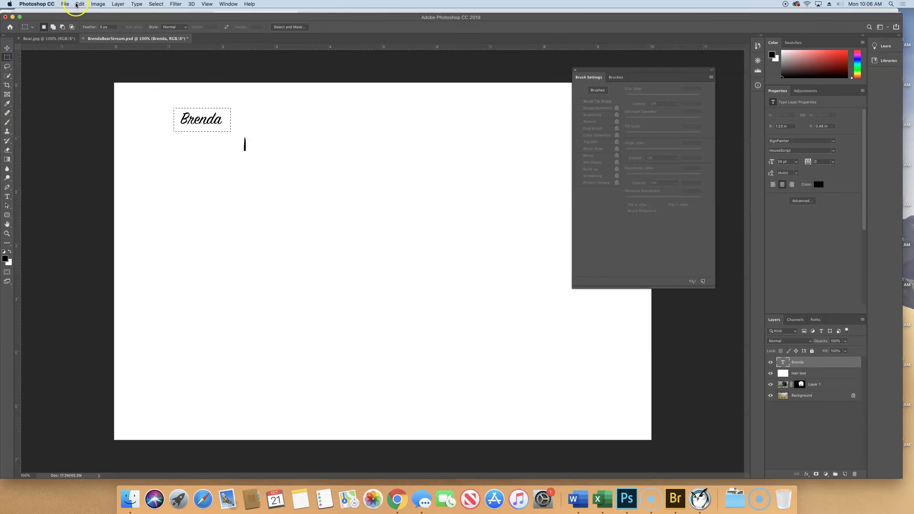
click(79, 4)
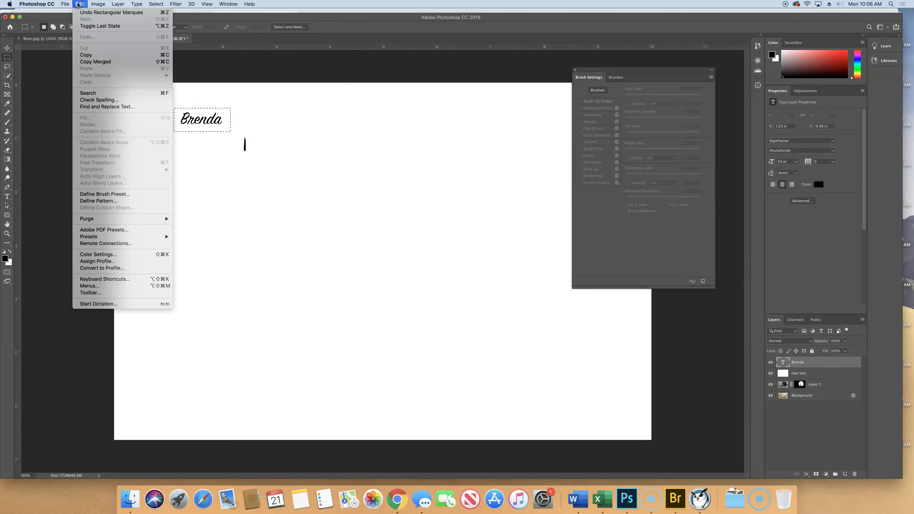
click(134, 194)
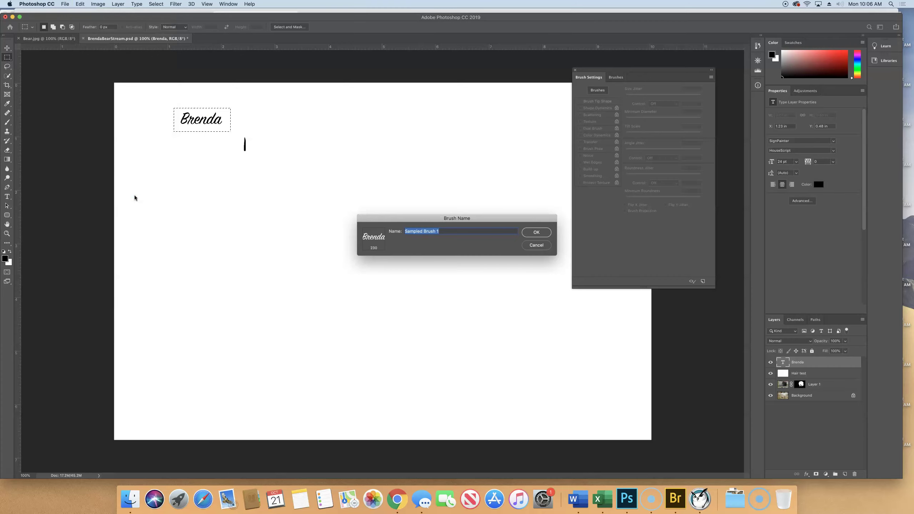
text(Brenda)
click(548, 236)
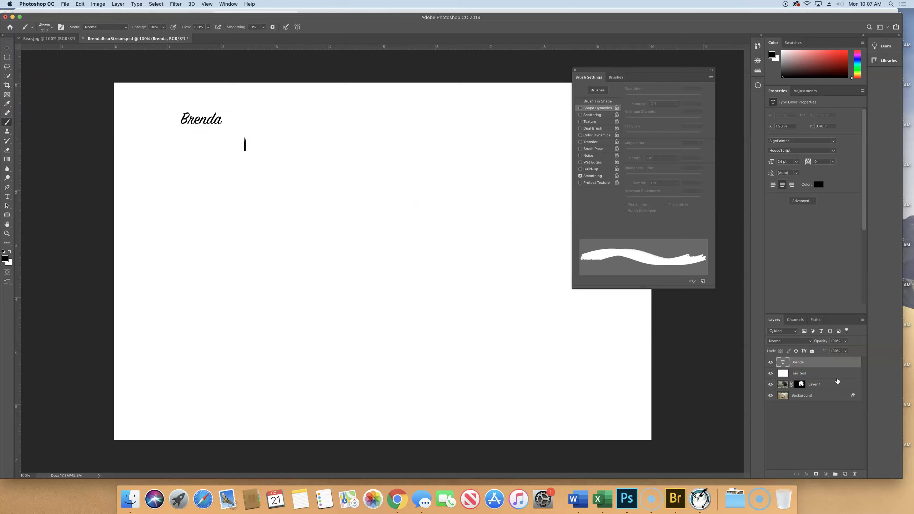
Step: Make the Hair test layer active, keep black as the foreground color and check the saved brushes for the custom name brush
click(805, 374)
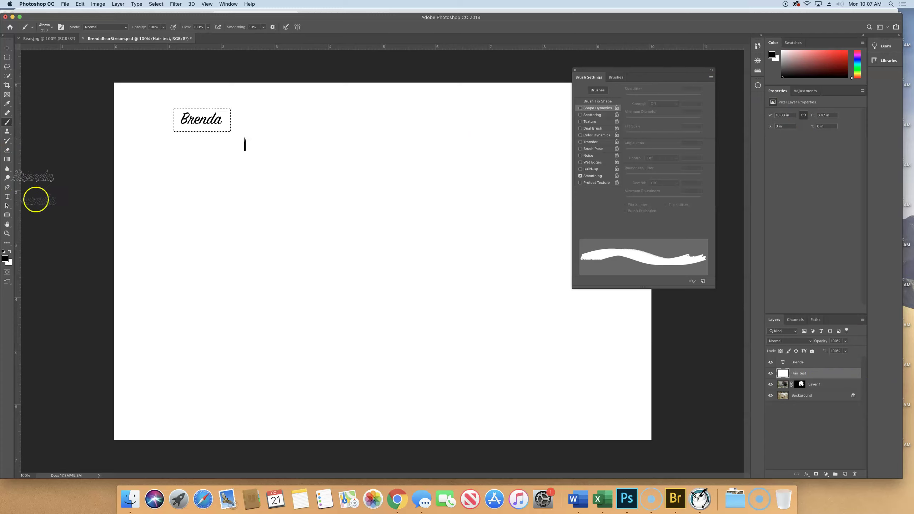
click(5, 258)
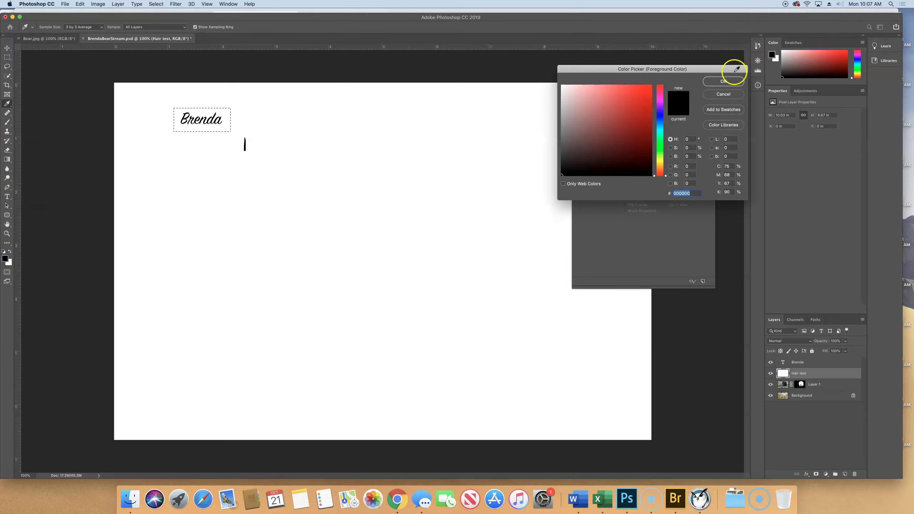
click(723, 81)
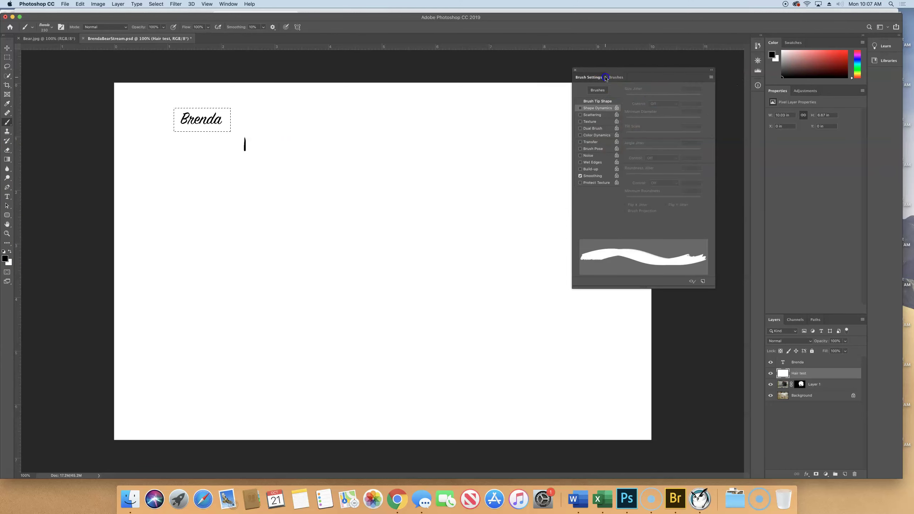
click(597, 90)
click(645, 92)
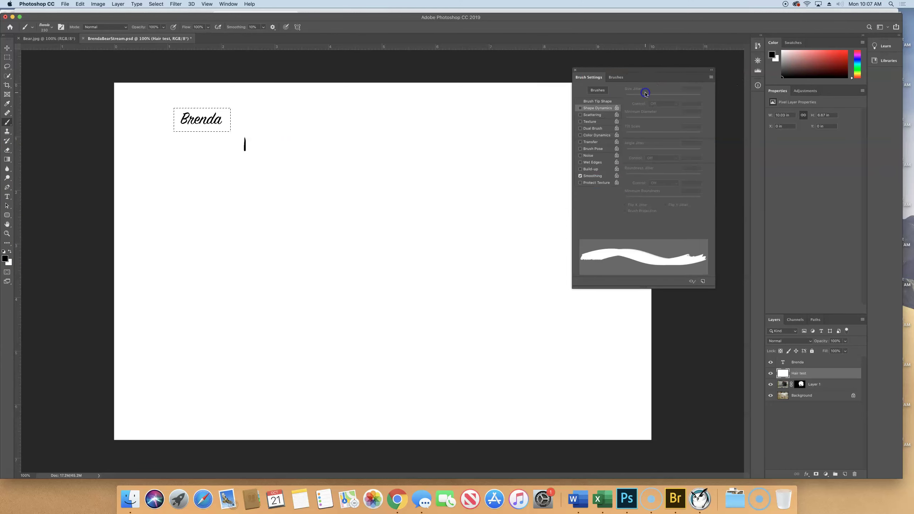
click(598, 90)
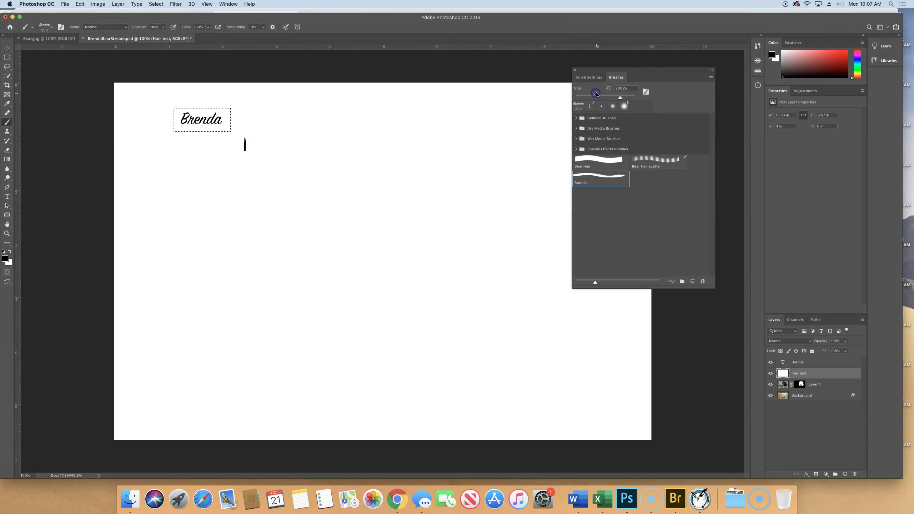
click(645, 92)
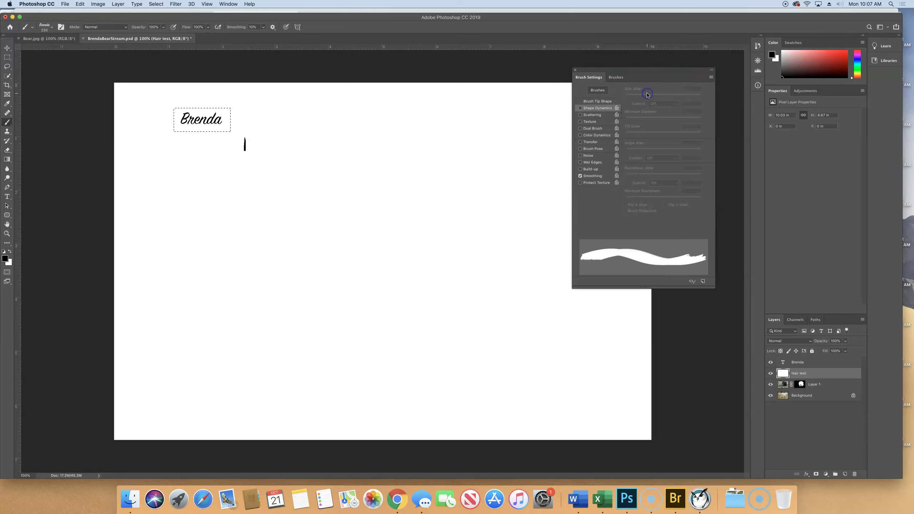
Step: Choose the 230 px name brush tip, clear the selection and stamp it once near the upper middle of the Hair test layer
click(590, 102)
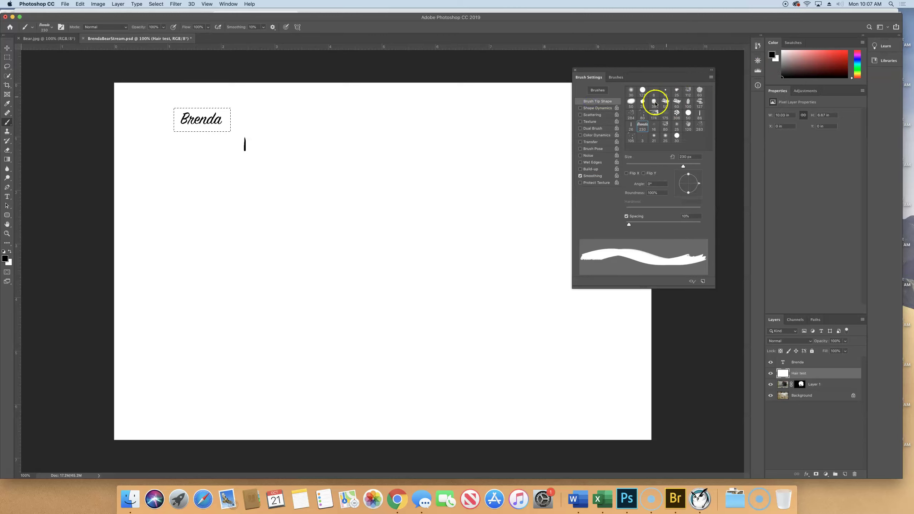
click(642, 127)
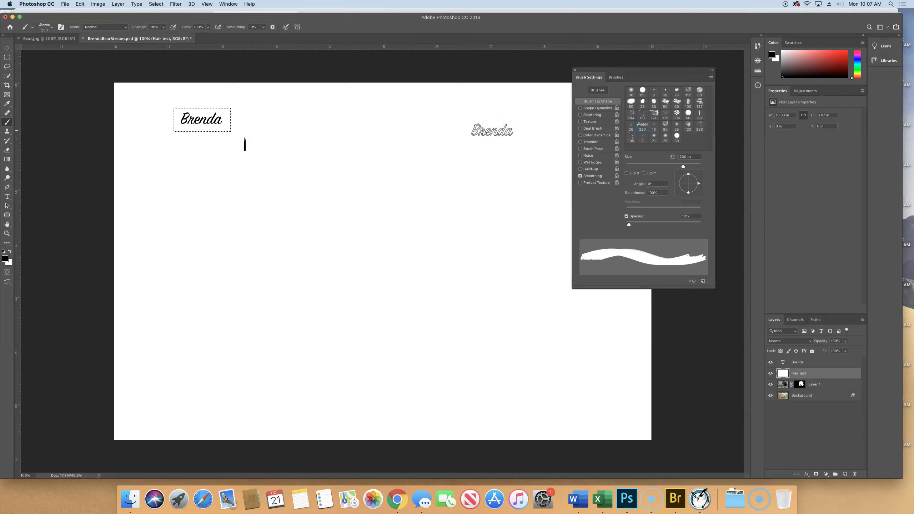
key(cmd+d)
click(359, 199)
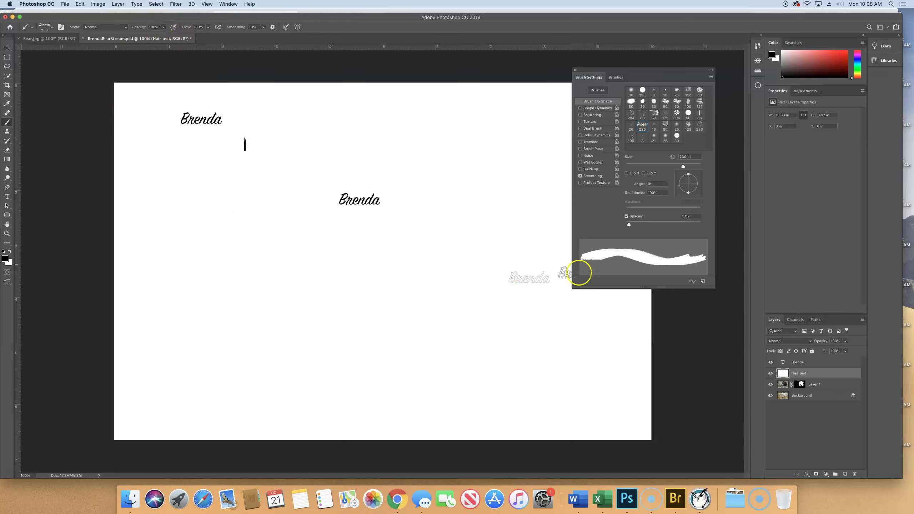
Step: Enlarge the name brush to 1900 px and stamp it once across the middle of the Hair test layer
key(bracketright)
key(bracketright)
key(bracketright)
key(bracketright)
key(bracketright)
key(bracketright)
key(bracketright)
key(bracketright)
key(bracketright)
key(bracketright)
key(bracketright)
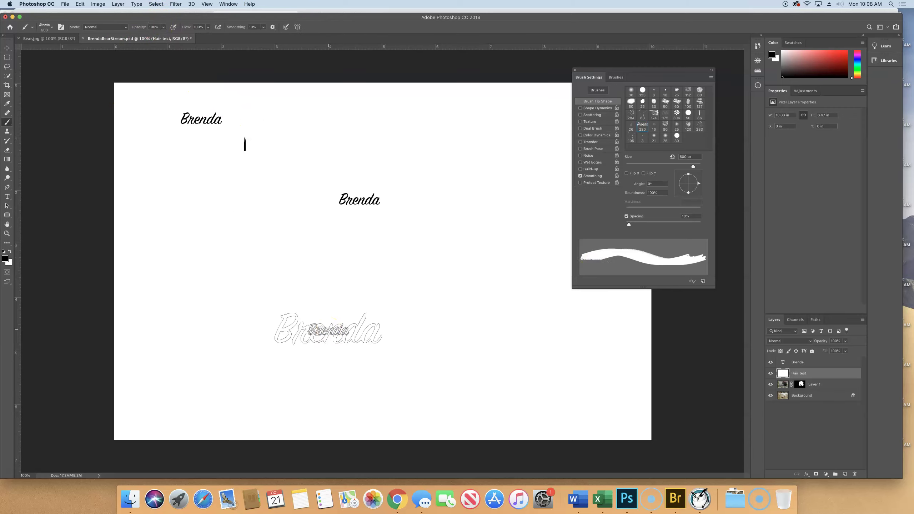
key(bracketright)
key(bracketright)
key(bracketright)
key(bracketright)
key(bracketright)
key(bracketright)
key(bracketright)
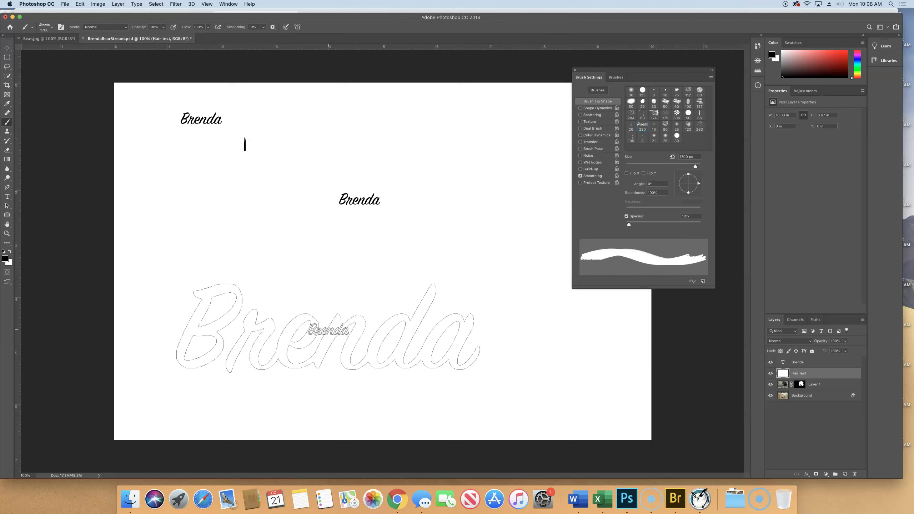
click(385, 235)
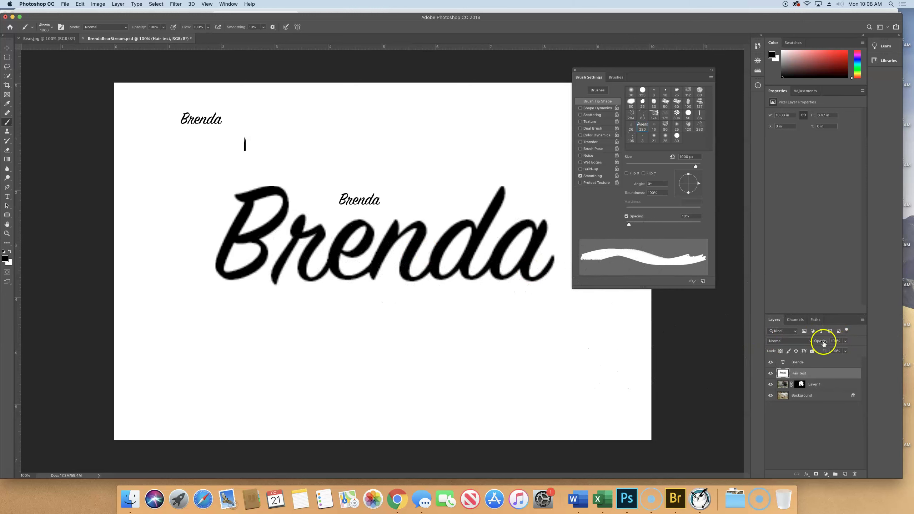
Step: Lower the Hair test layer's opacity to 7% to reveal the bear, and raise it back to nearly full
drag(822, 341, 790, 342)
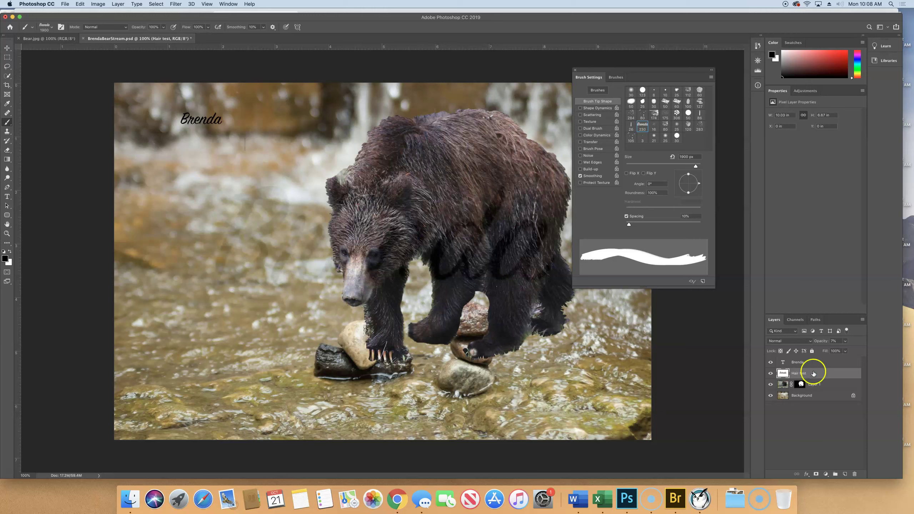
click(814, 362)
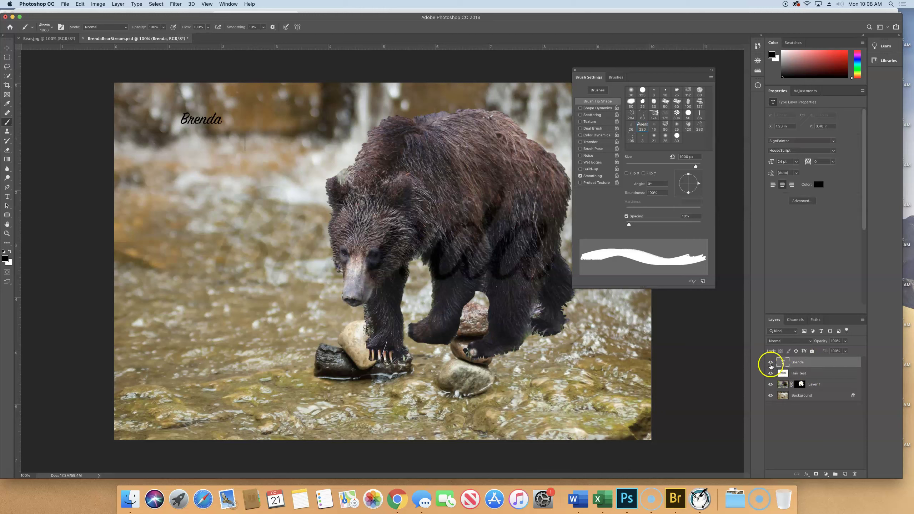
click(771, 373)
click(771, 374)
click(836, 342)
click(847, 341)
drag(816, 351, 843, 351)
click(807, 374)
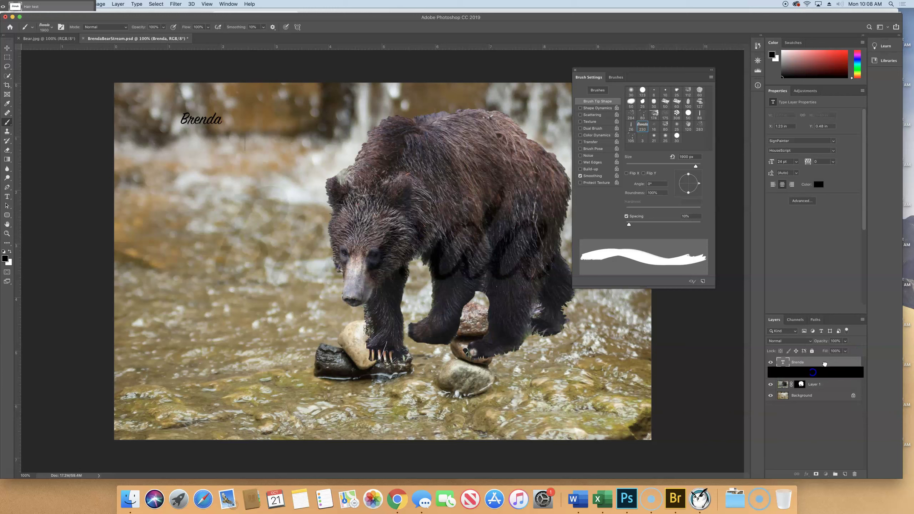
click(844, 342)
click(829, 342)
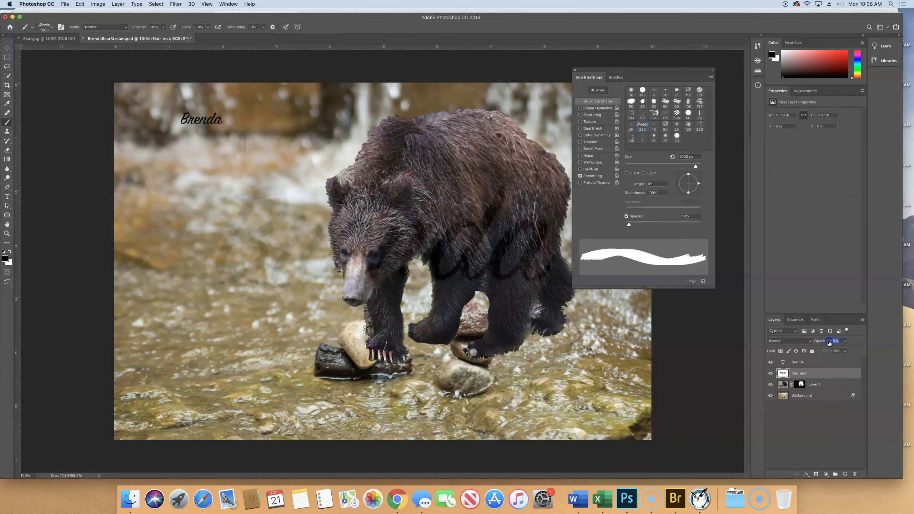
drag(845, 343, 846, 343)
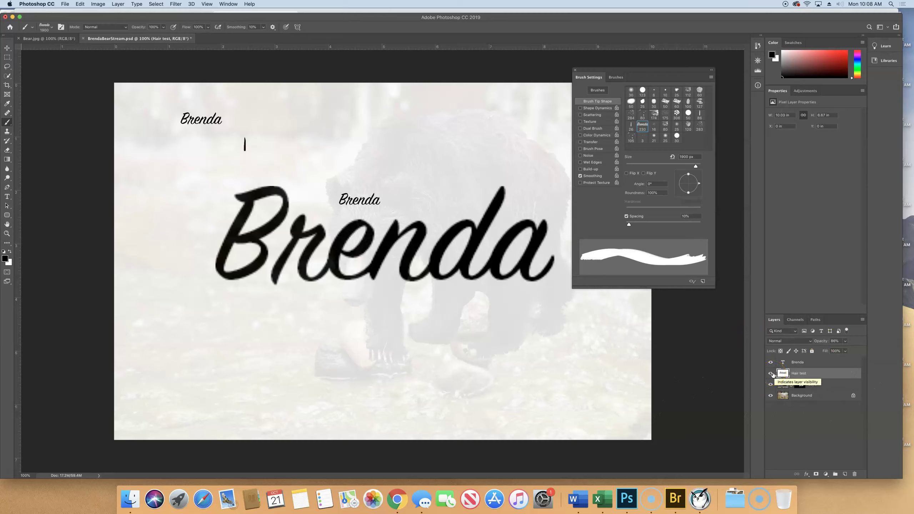
Step: Make Layer 1 active, hide the Hair test layer and swap the colors so white is the foreground
click(780, 384)
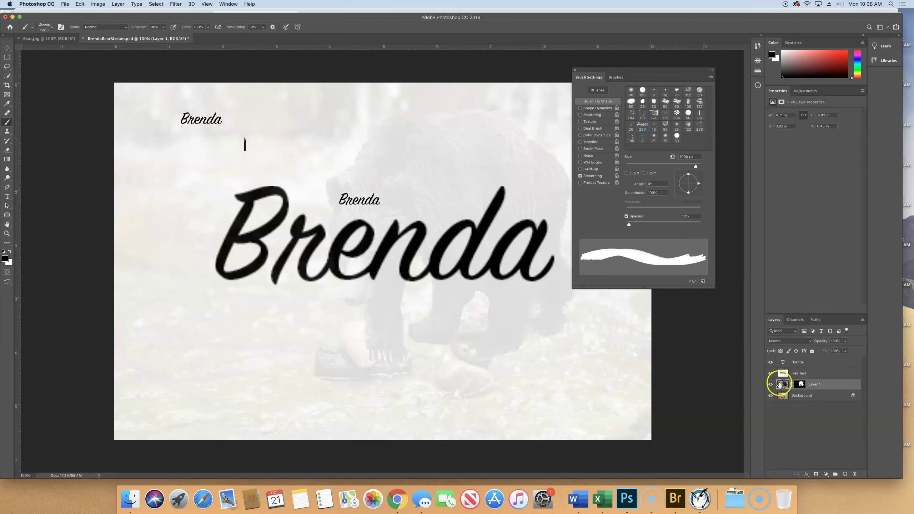
click(771, 374)
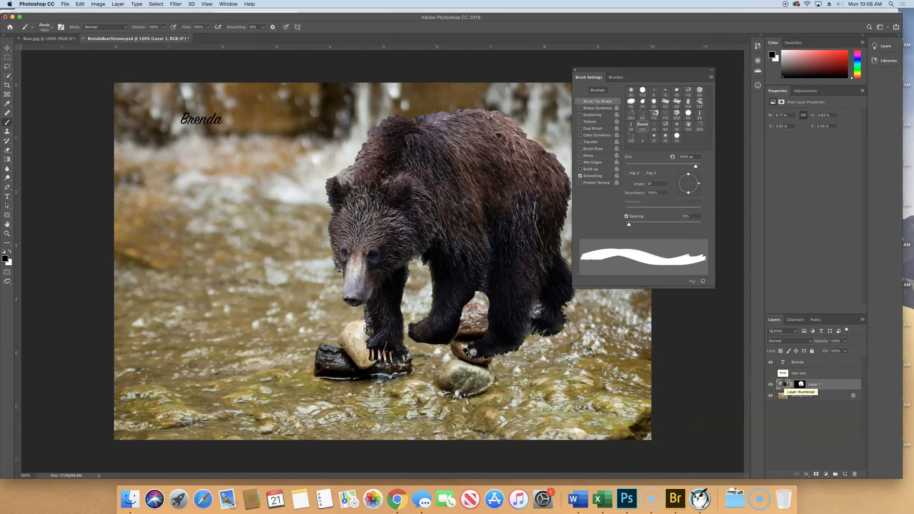
click(9, 253)
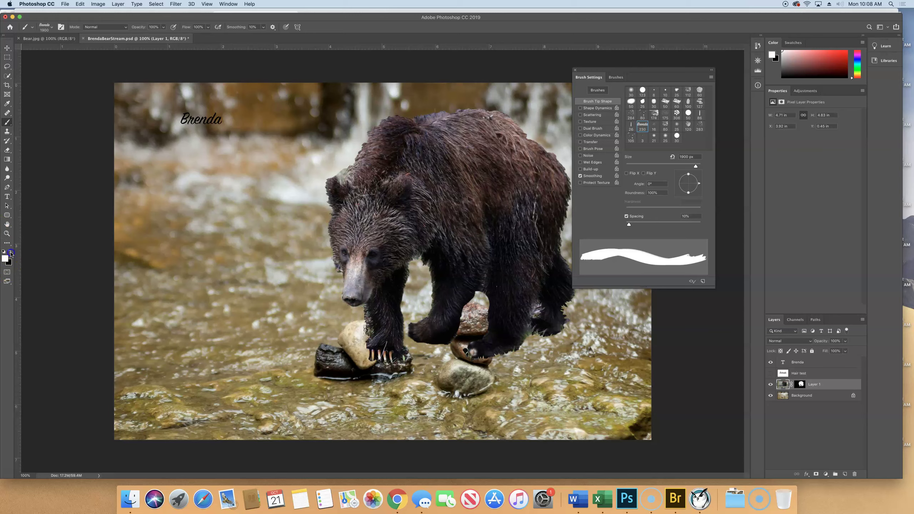
Step: Stamp the name brush once in white over the bear on Layer 1 and undo the stamp
click(346, 229)
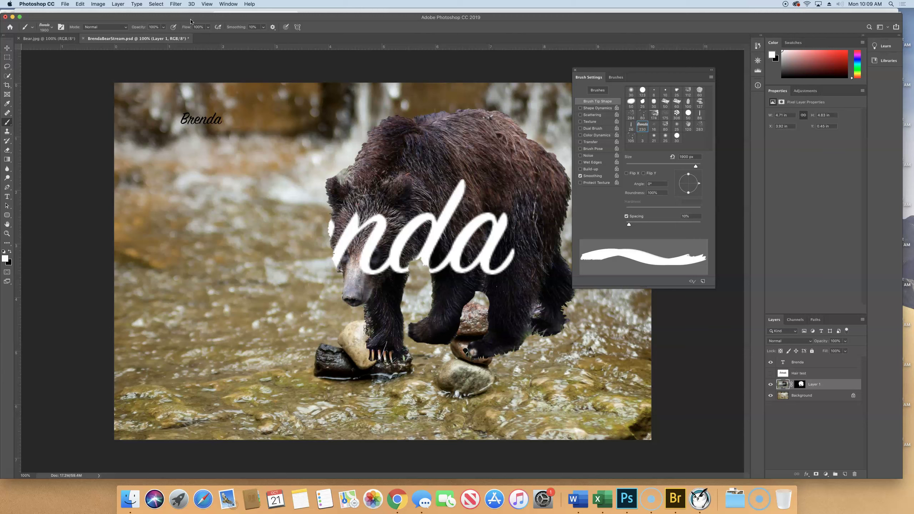
key(super+z)
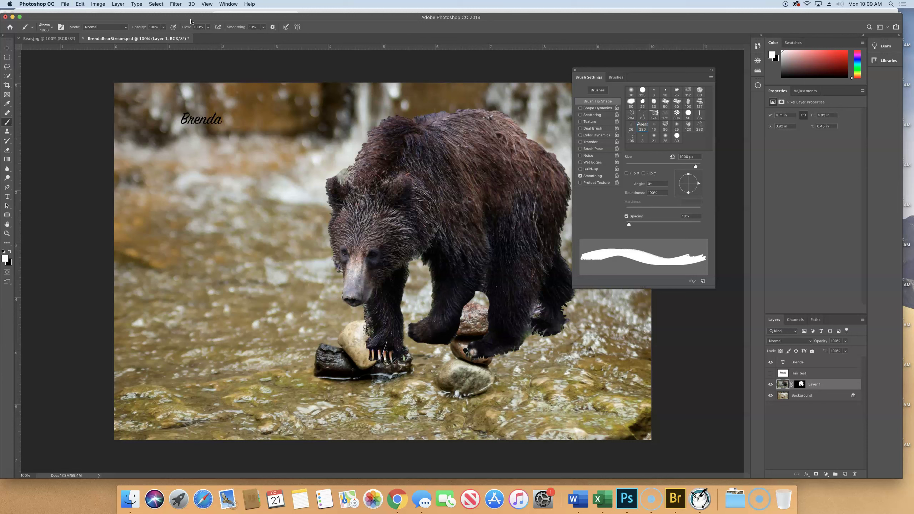
Step: Delete the Hair test layer and the name text layer above Layer 1
click(820, 375)
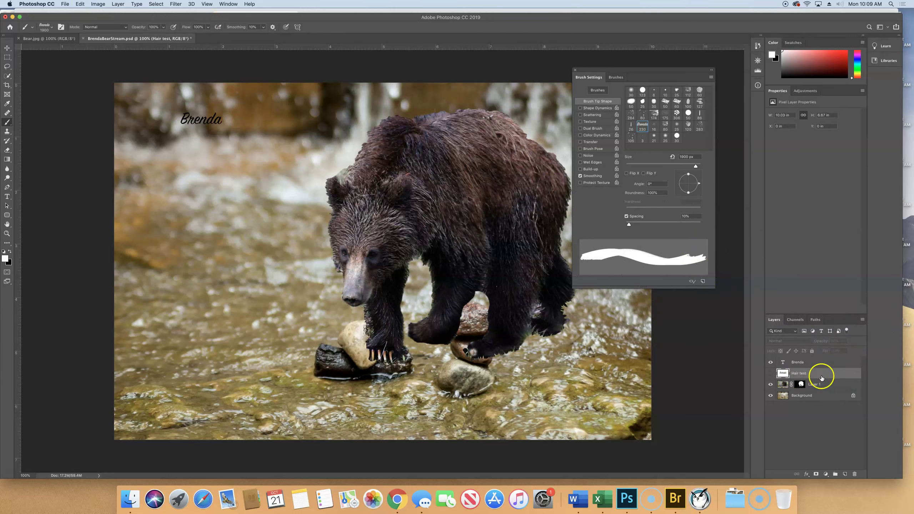
drag(823, 377, 855, 474)
click(835, 362)
drag(845, 362, 855, 474)
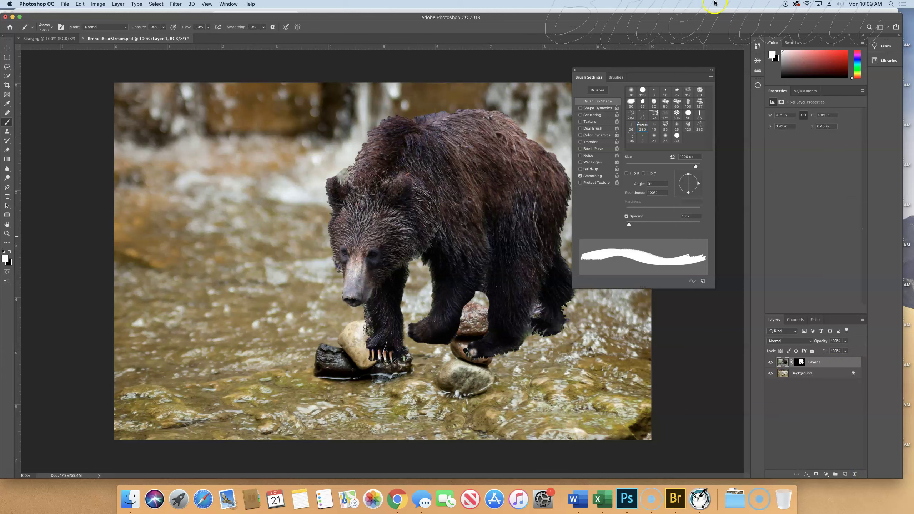
Step: Choose the Bear Hair brush tip and check that Shape Dynamics is off before returning to the tip shape settings
click(699, 114)
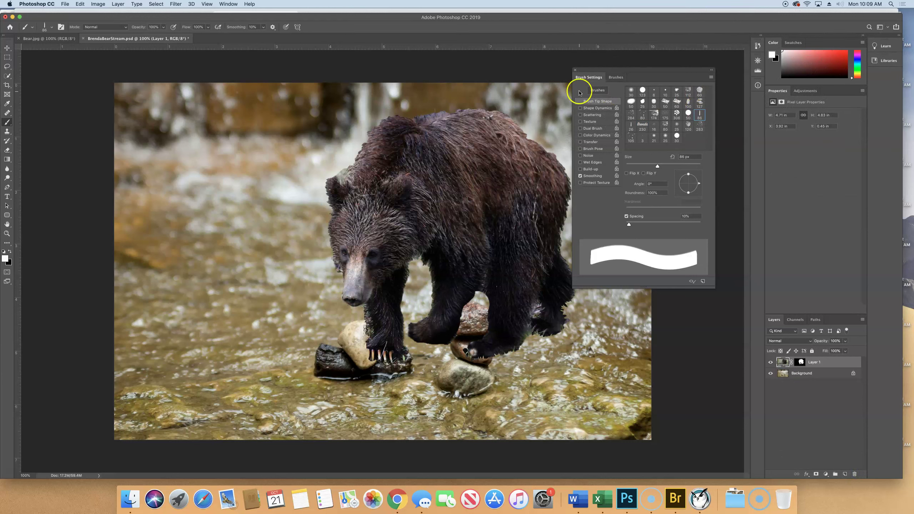
click(610, 102)
click(593, 109)
click(581, 108)
click(592, 101)
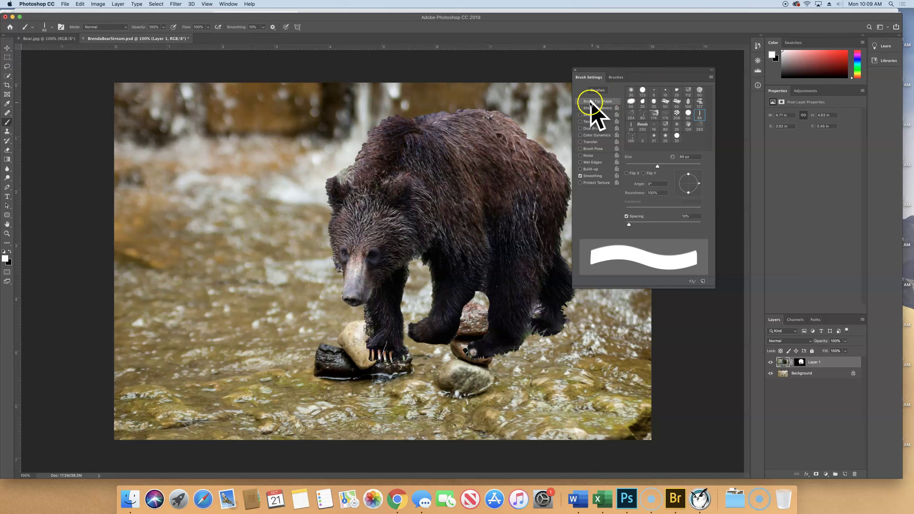
click(700, 117)
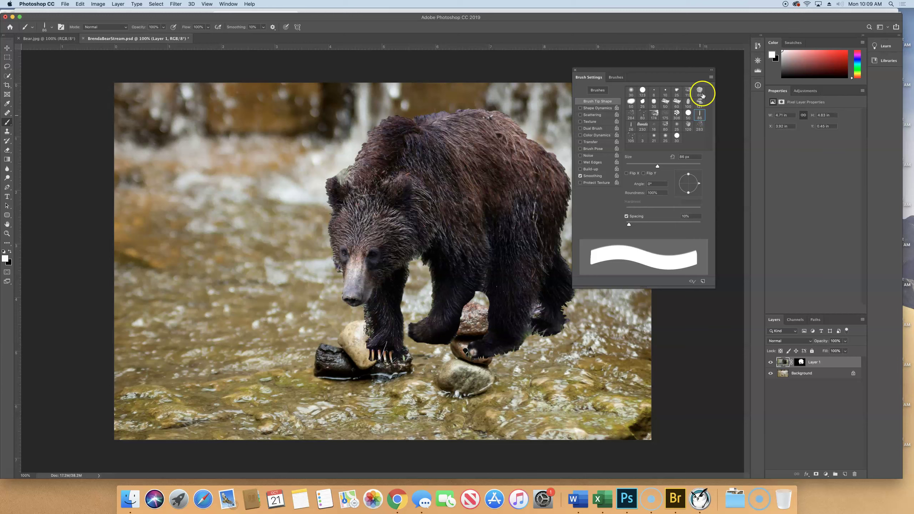
Step: Move the brush settings clear of the bear and make Layer 1's layer mask active with white as the foreground
drag(629, 72, 681, 70)
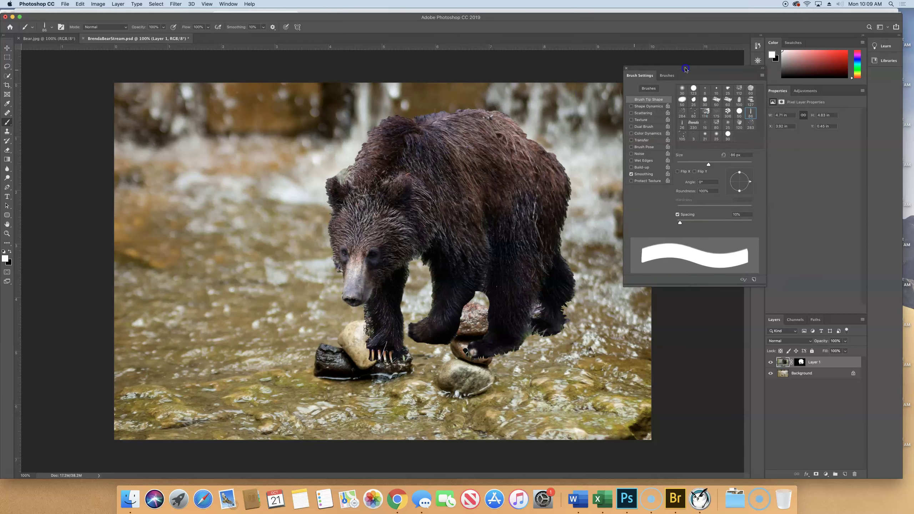
click(802, 362)
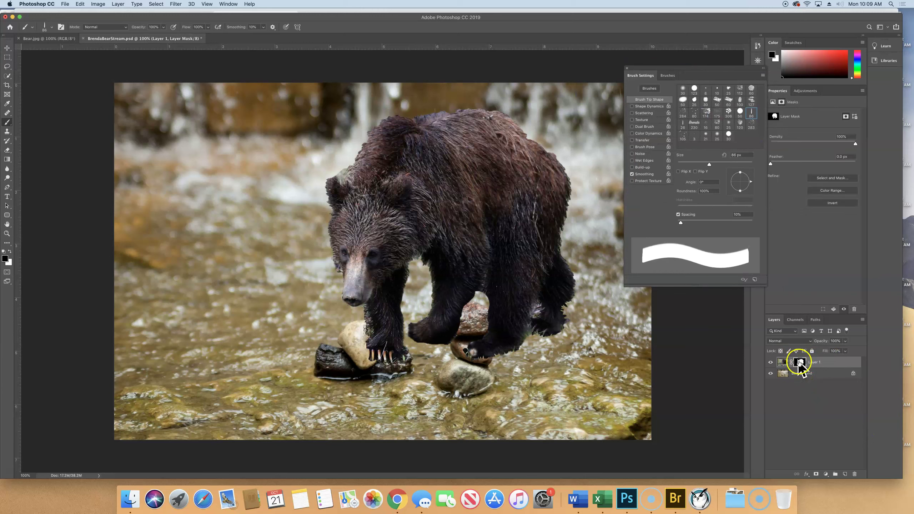
click(802, 363)
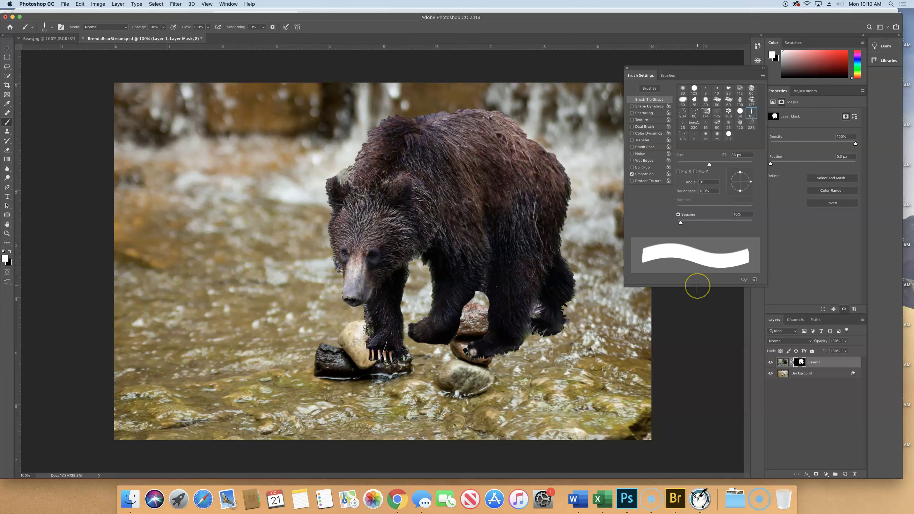
Step: Reduce the Bear Hair brush to 60 px and dab hairs in the dip between the bear's shoulder hump and back
key(super+plus)
key(super+plus)
drag(571, 158, 549, 164)
scroll(549, 164, up, 9)
scroll(549, 164, right, 6)
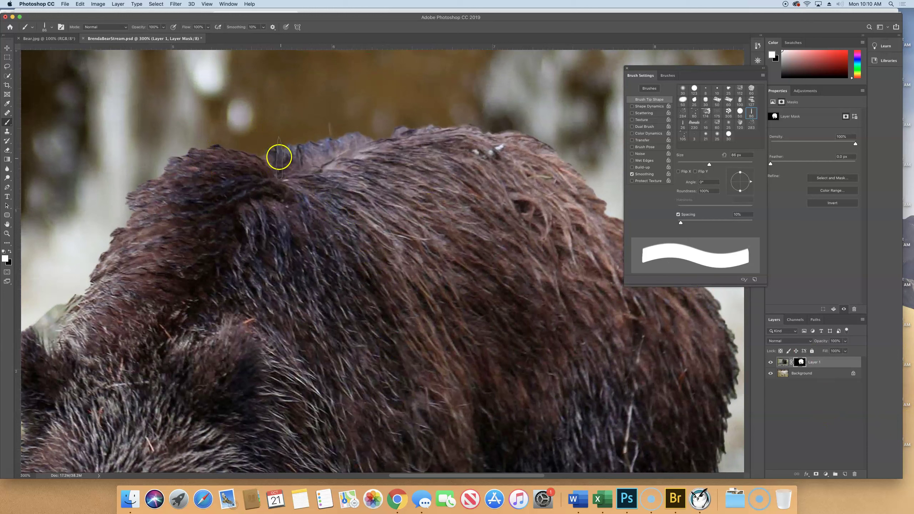
key(bracketleft)
key(bracketleft)
key(bracketleft)
key(bracketleft)
key(bracketleft)
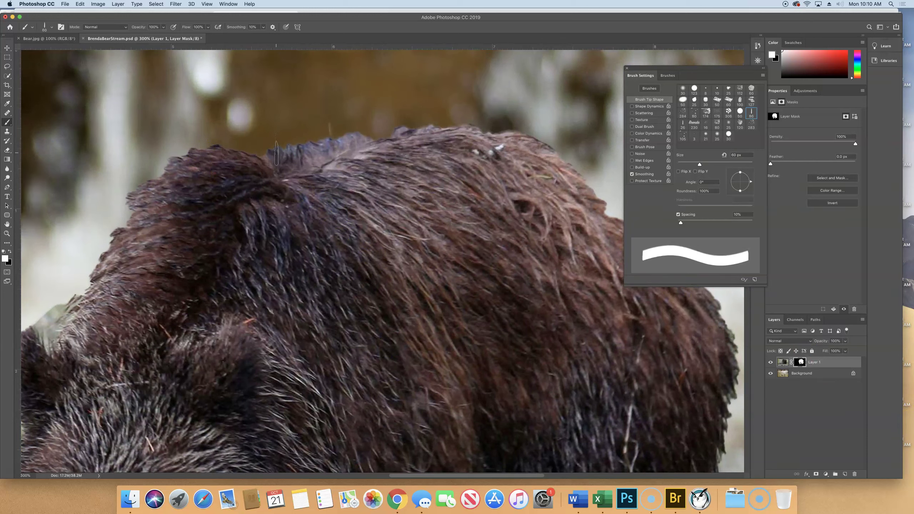
mouse_move(276, 153)
mouse_down()
mouse_move(364, 140)
mouse_move(291, 137)
mouse_up()
Step: Reduce the hair brush to about 25 px and paint short white hairs on the mask along the bear's upper back edge
key(bracketleft)
key(bracketleft)
key(bracketleft)
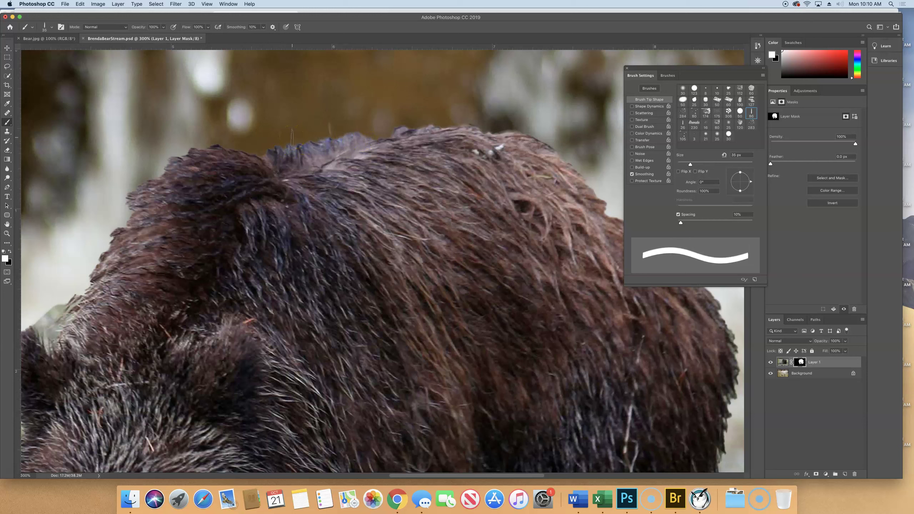
drag(292, 137, 278, 146)
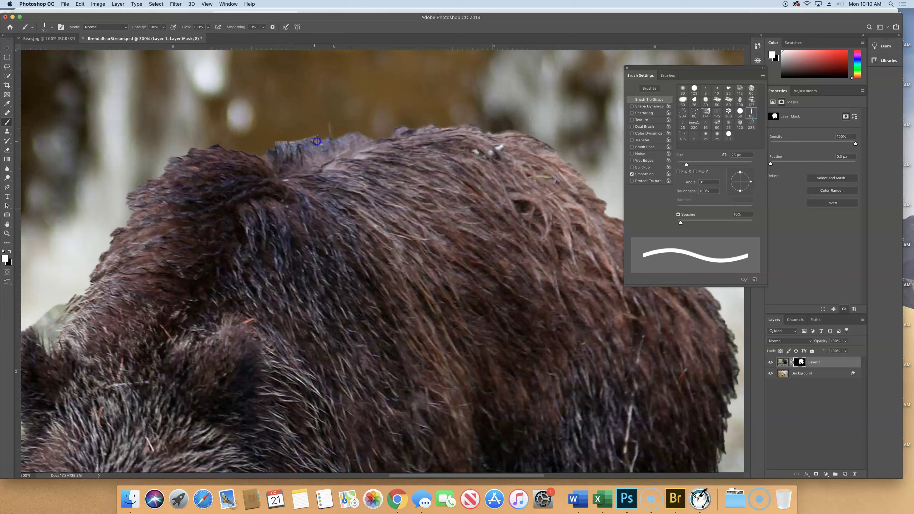
drag(336, 137, 358, 133)
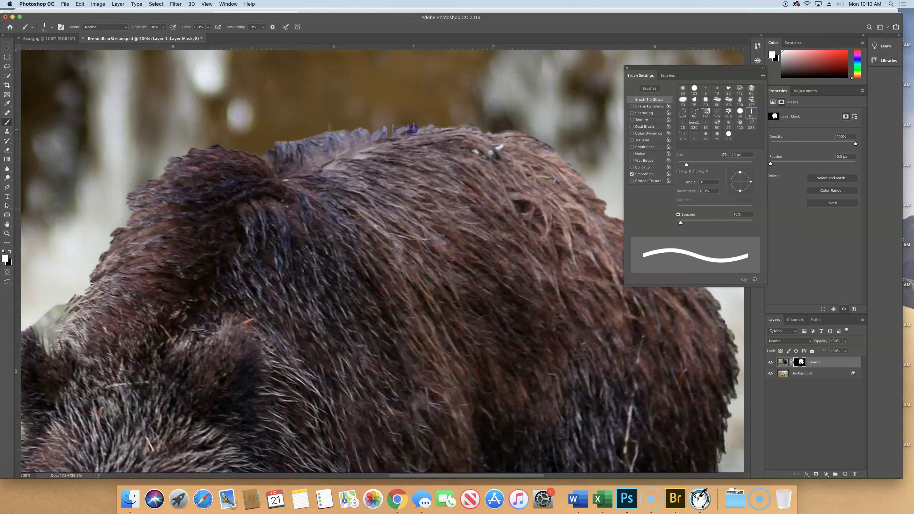
click(431, 131)
Step: Switch to the widely spaced hair brush tip and paint separate hairs along the top of the bear's back
click(683, 124)
drag(444, 130, 504, 133)
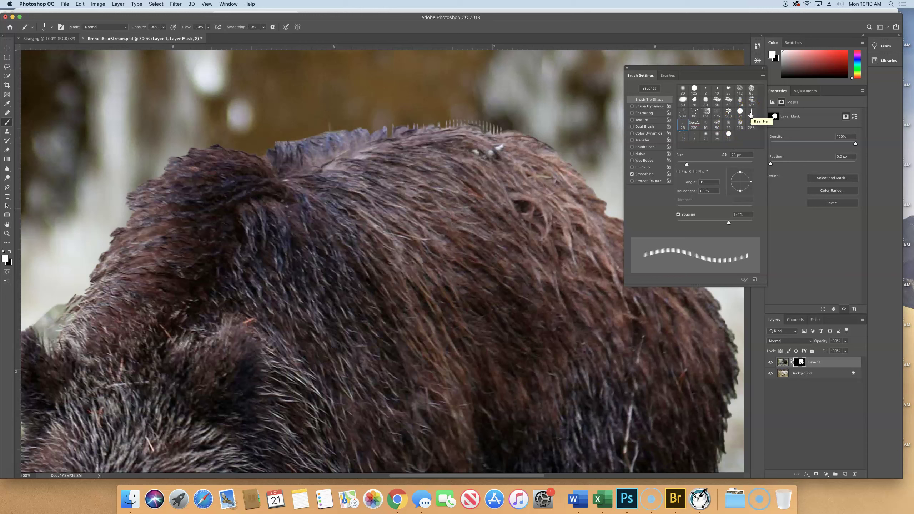
drag(751, 115, 684, 126)
drag(503, 131, 513, 129)
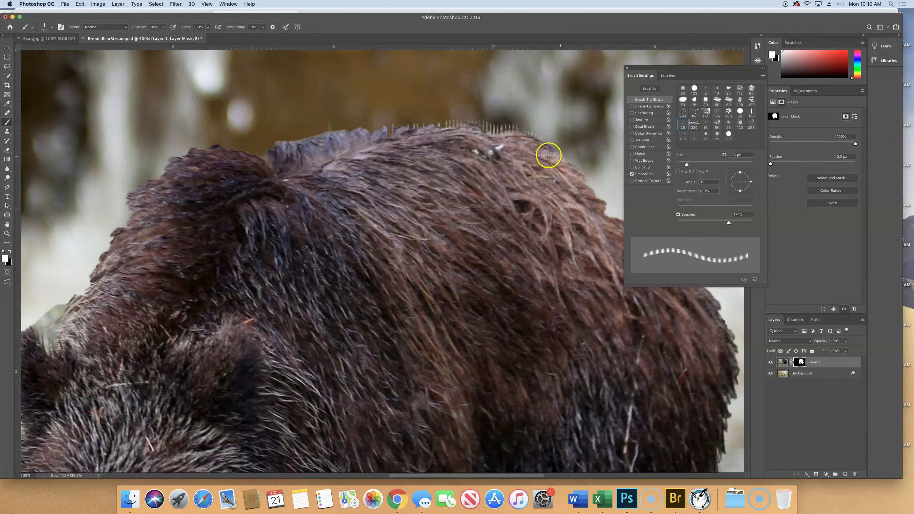
drag(547, 153, 391, 129)
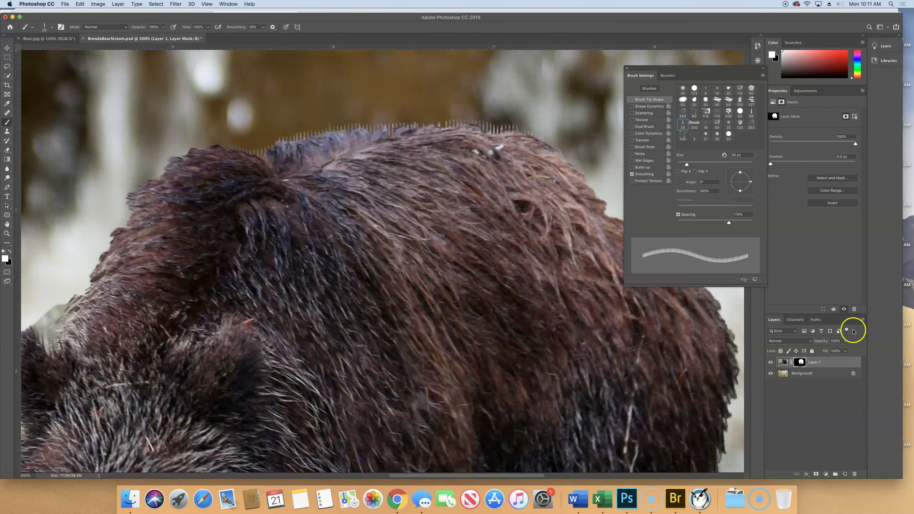
Step: Show only the layer mask, rotate the hair brush to -50° and paint hairs down the slope behind the bear's back
alt+click(800, 363)
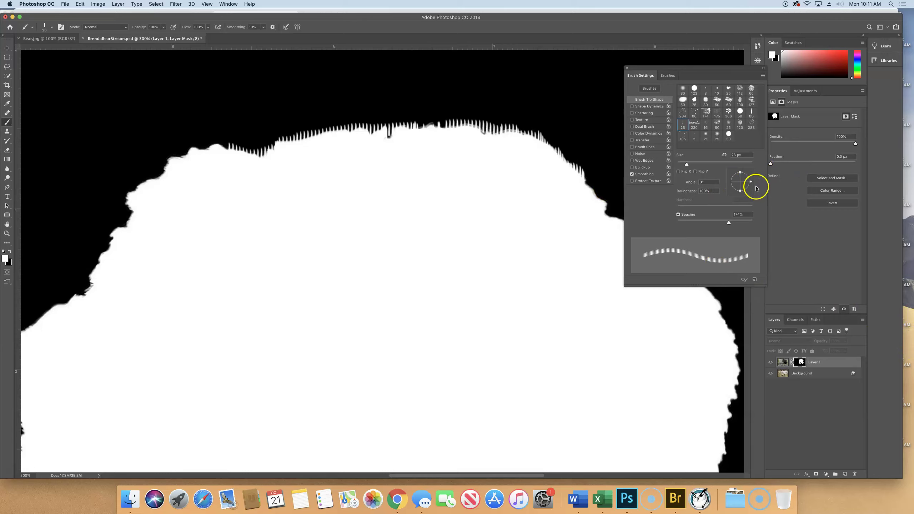
mouse_move(751, 182)
mouse_down()
mouse_move(741, 171)
mouse_move(747, 197)
mouse_move(751, 184)
mouse_up()
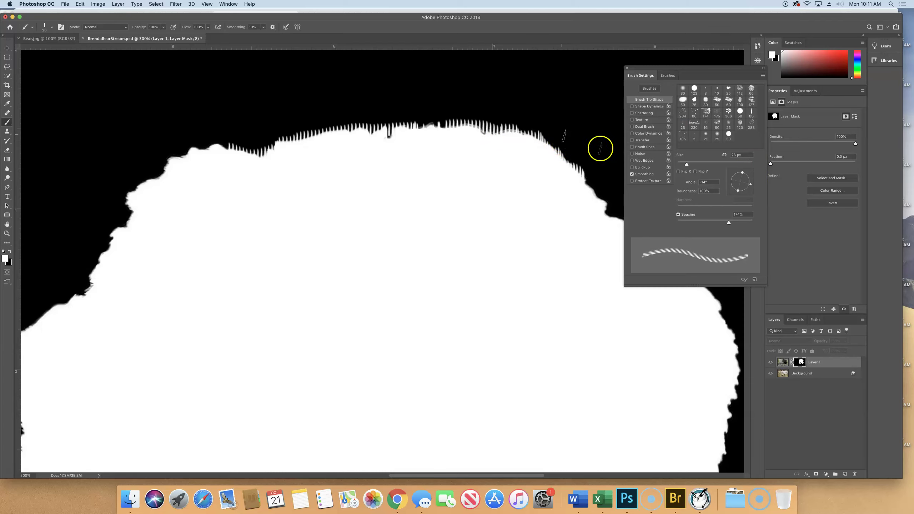
drag(750, 184, 747, 191)
drag(592, 188, 609, 214)
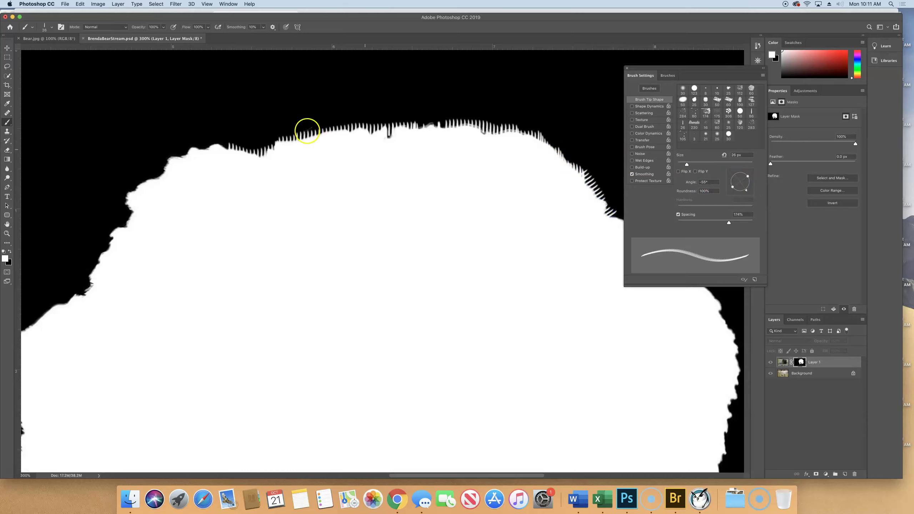
Step: Rotate the hair brush to about -129° and paint hairs along the mask's rump edge
mouse_move(751, 182)
mouse_down()
mouse_move(736, 189)
mouse_move(733, 176)
mouse_up()
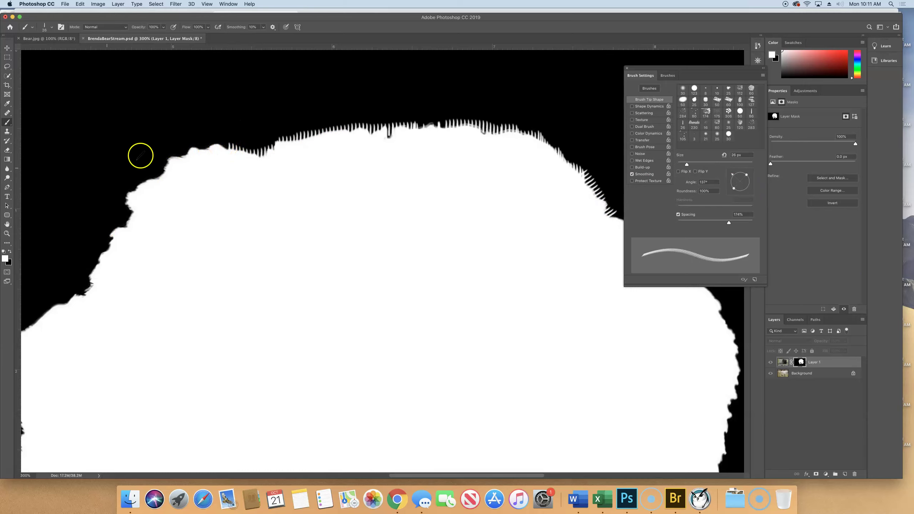
drag(731, 188, 735, 189)
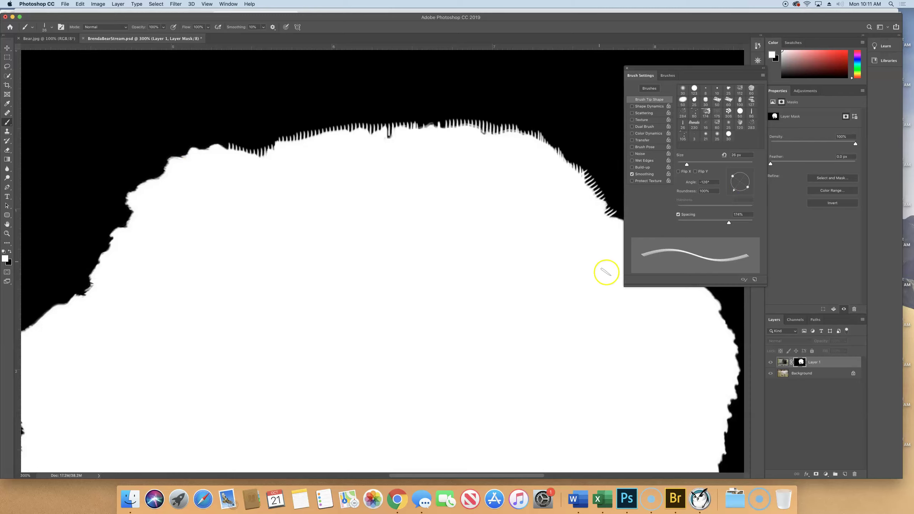
drag(718, 300, 740, 344)
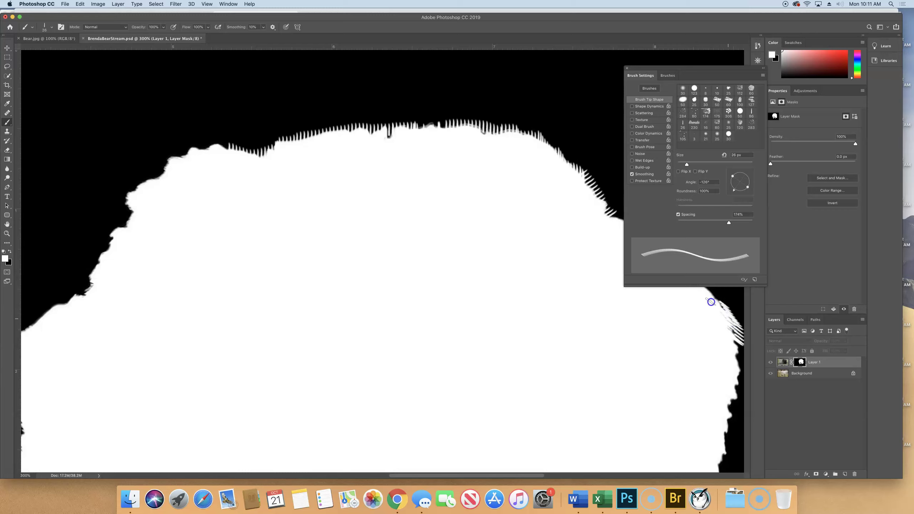
Step: Rotate the hair brush to 20° and paint hairs over the front of the shoulder hump on the mask
mouse_move(733, 189)
mouse_down()
mouse_move(740, 196)
mouse_move(726, 189)
mouse_move(725, 171)
mouse_up()
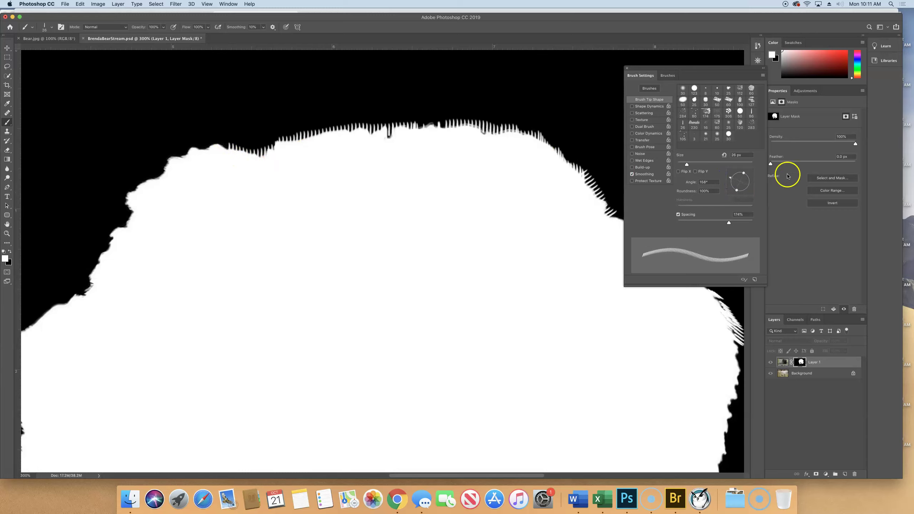
mouse_move(729, 182)
mouse_down()
mouse_move(749, 190)
mouse_move(750, 178)
mouse_up()
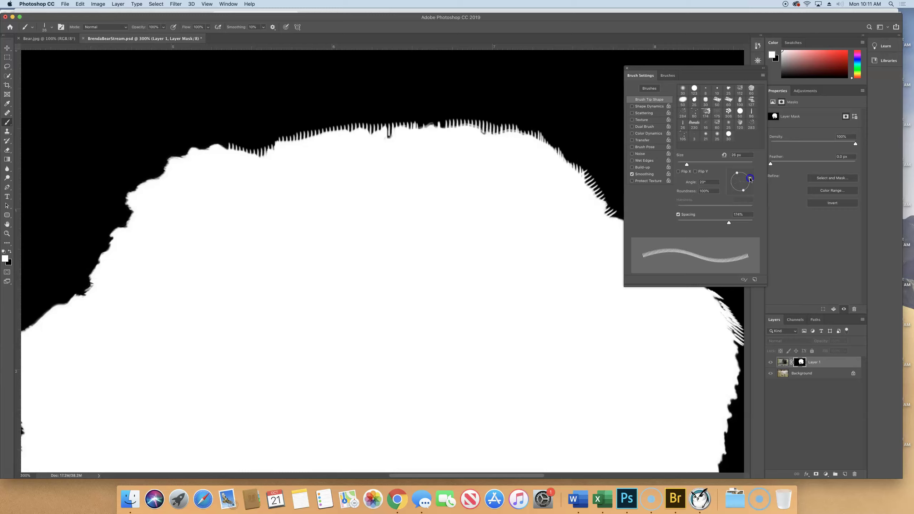
mouse_move(188, 164)
mouse_down()
mouse_move(229, 147)
mouse_move(189, 151)
mouse_move(143, 182)
mouse_up()
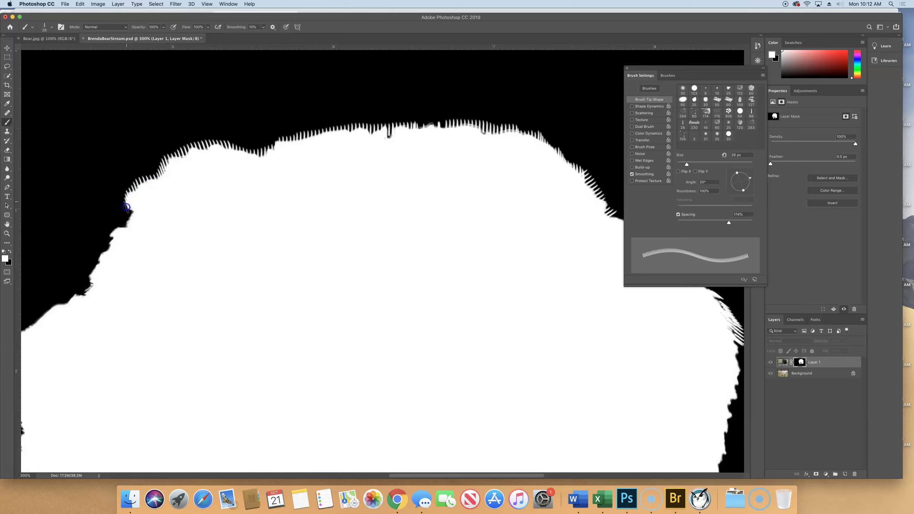
Step: Rotate the hair brush to about 92° and paint outward hairs down the steep neck edge of the mask
click(750, 178)
drag(751, 180, 741, 169)
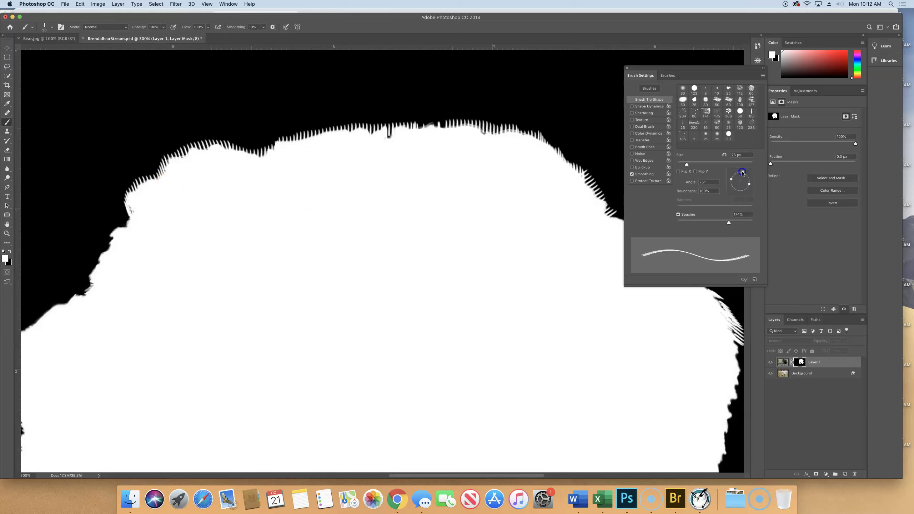
mouse_move(126, 194)
mouse_down()
mouse_move(124, 226)
mouse_move(98, 262)
mouse_up()
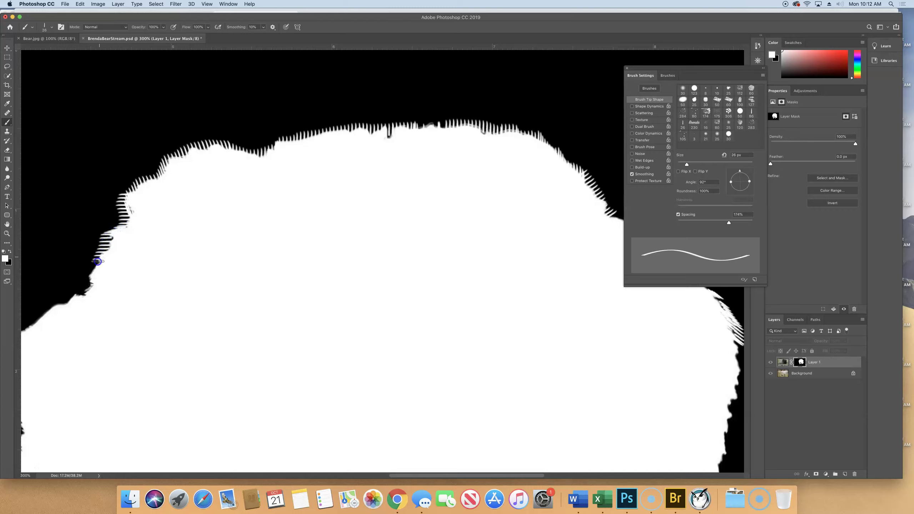
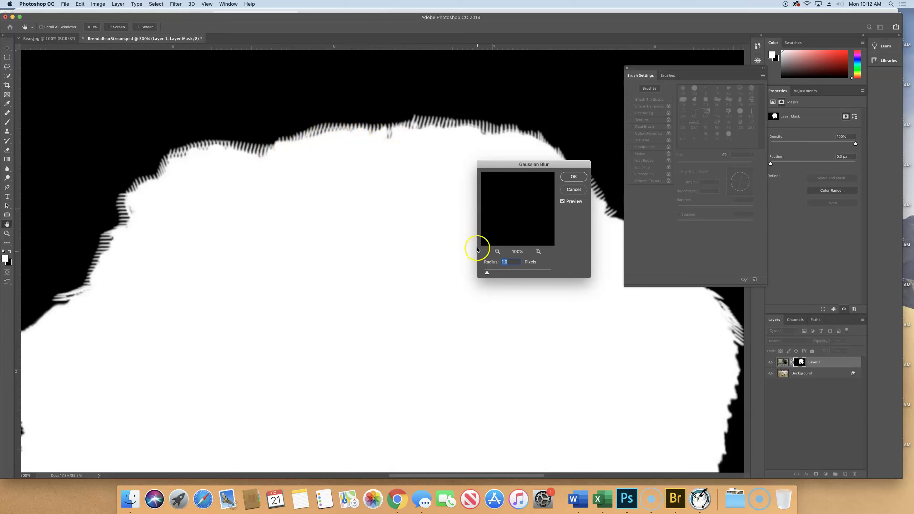
Step: Apply a Gaussian Blur with a 1.4-pixel radius to the layer mask and collapse the brush settings
drag(488, 273, 527, 275)
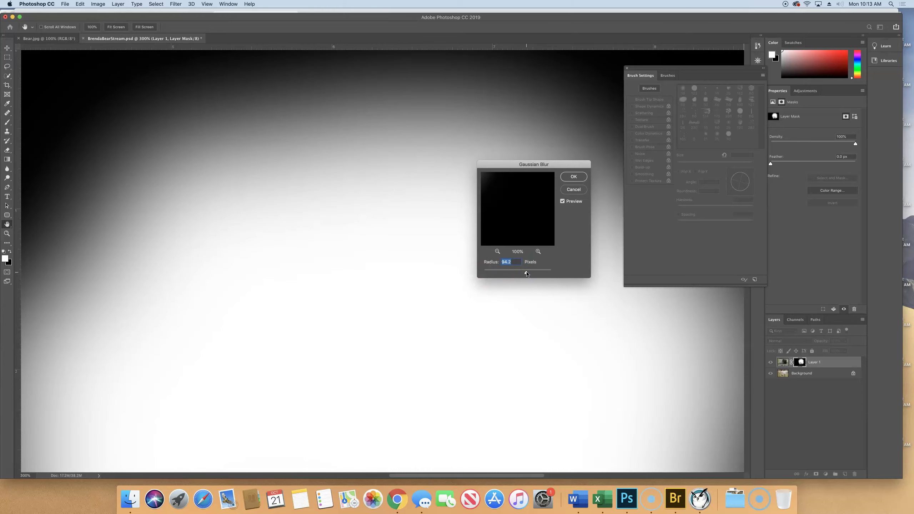
drag(527, 273, 490, 275)
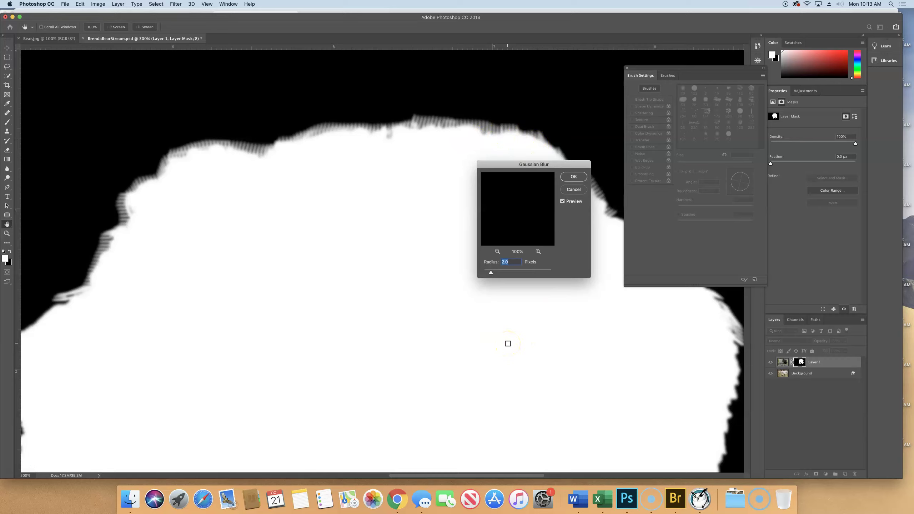
drag(490, 273, 489, 274)
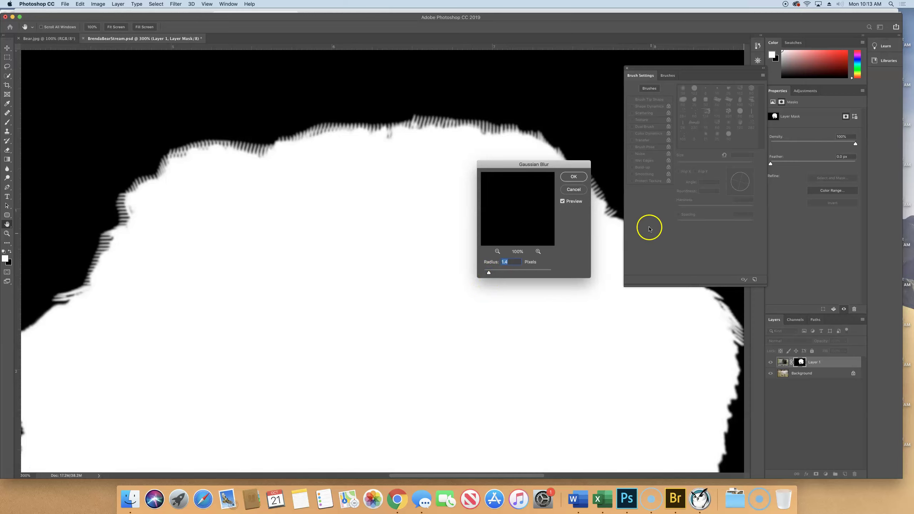
key(Return)
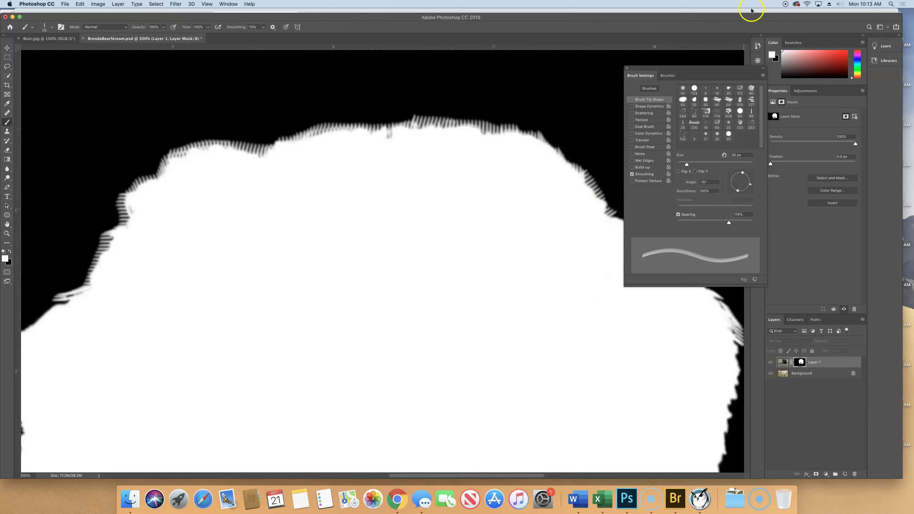
click(758, 62)
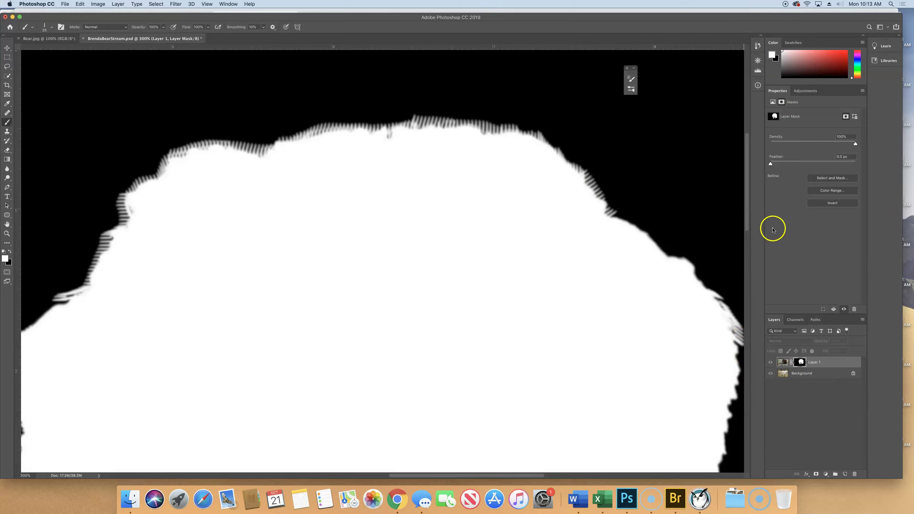
Step: Choose the hair tip in the brush settings, rotate it to 31° and collapse the settings
click(228, 4)
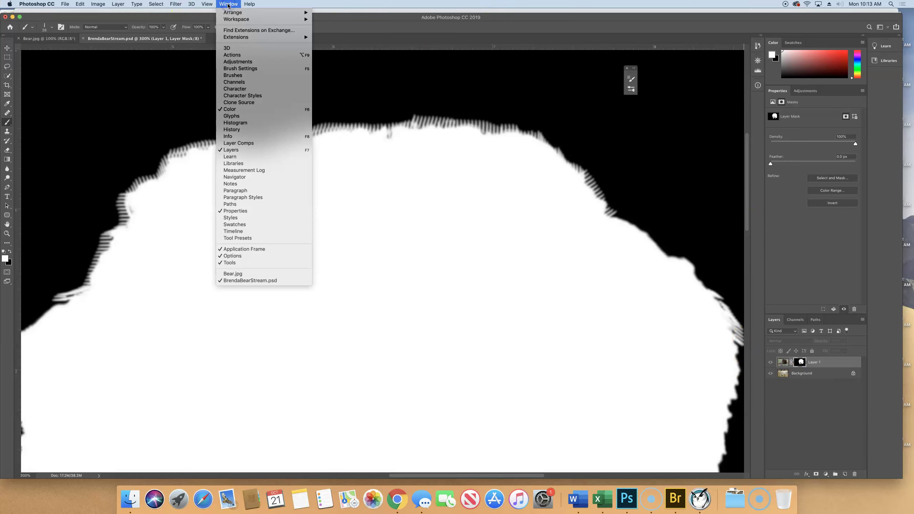
click(236, 75)
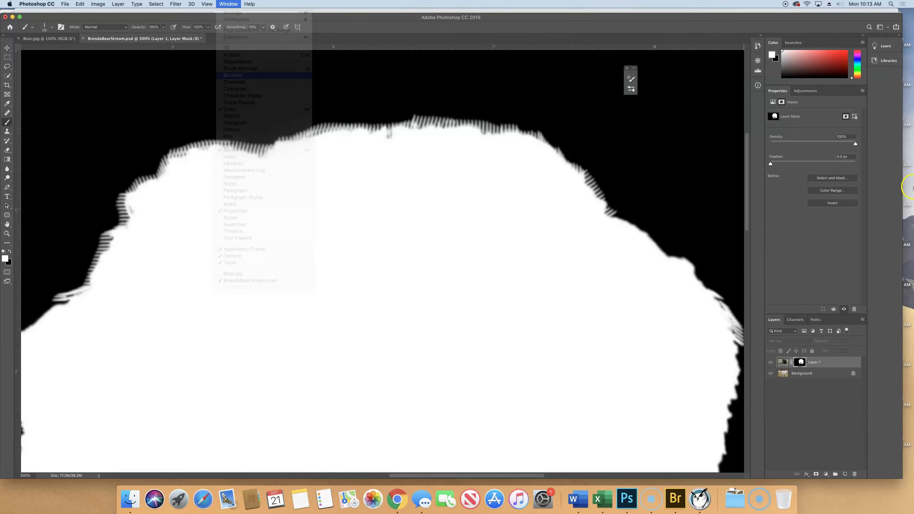
click(553, 92)
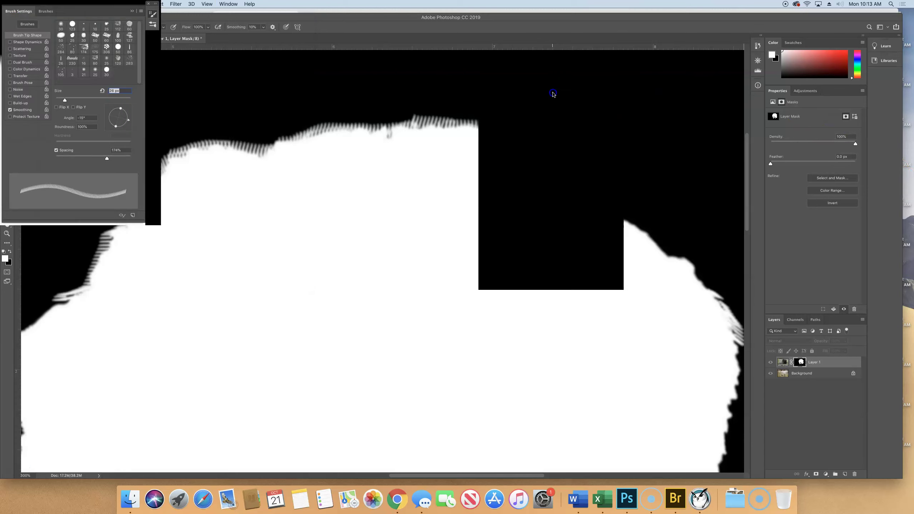
click(540, 125)
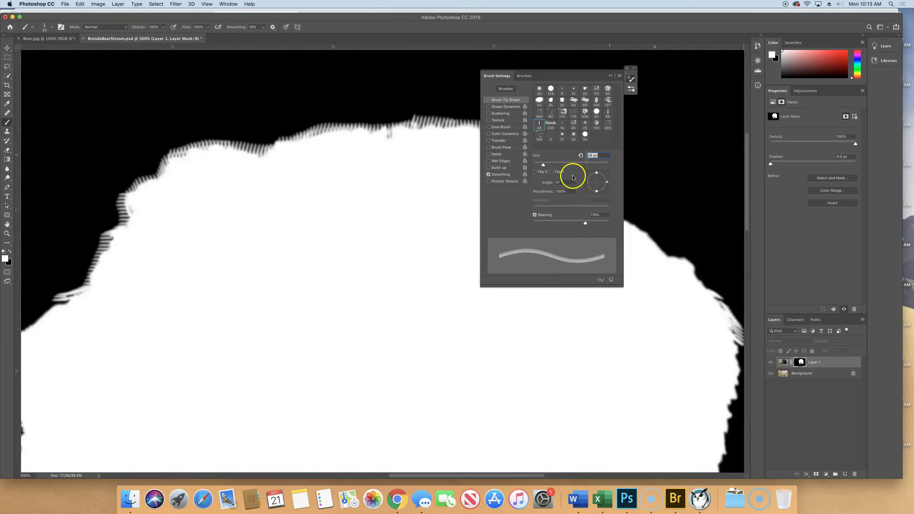
mouse_move(608, 181)
mouse_down()
mouse_move(606, 194)
mouse_move(578, 193)
mouse_move(576, 180)
mouse_move(584, 201)
mouse_move(590, 167)
mouse_move(608, 202)
mouse_move(618, 181)
mouse_move(607, 164)
mouse_move(612, 210)
mouse_move(618, 169)
mouse_up()
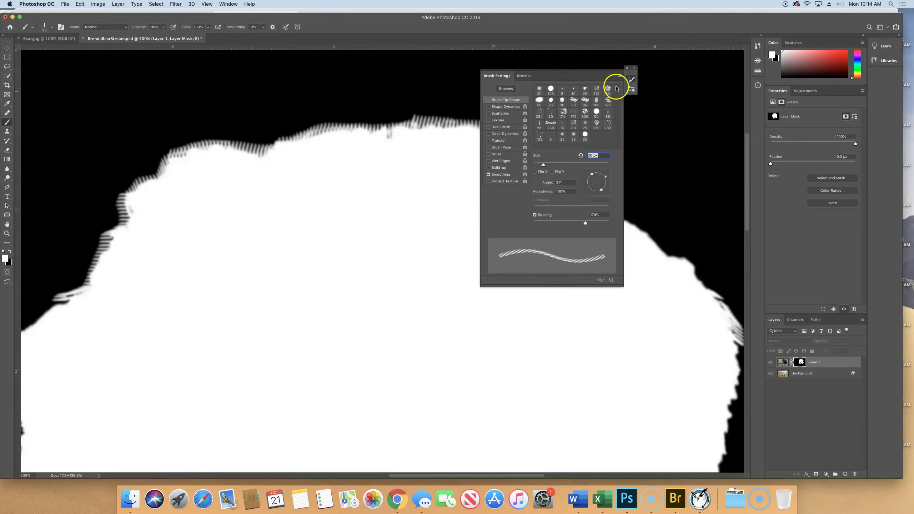
click(611, 75)
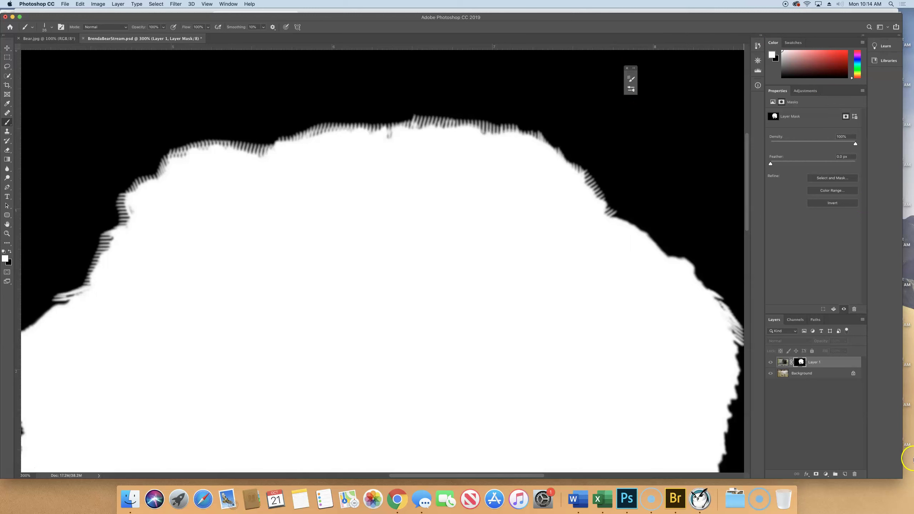
Step: Switch from the mask view back to the composite and add a layer named Fringe Pixels above the bear layer
alt+click(800, 362)
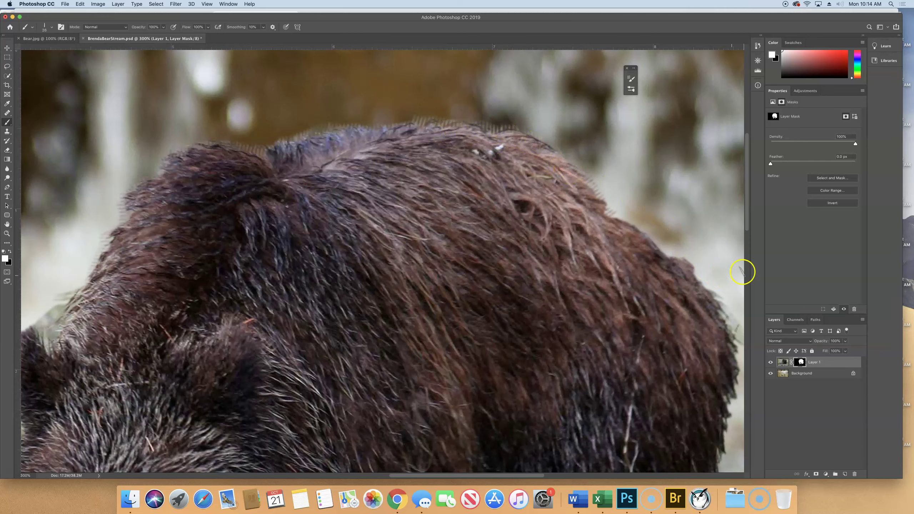
drag(92, 270, 177, 238)
key(super+r)
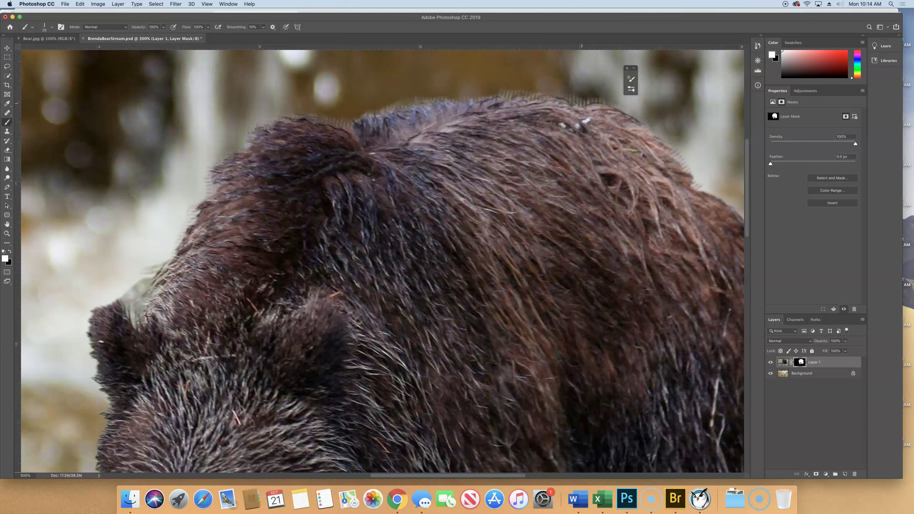
drag(440, 105, 407, 106)
click(845, 475)
double_click(798, 362)
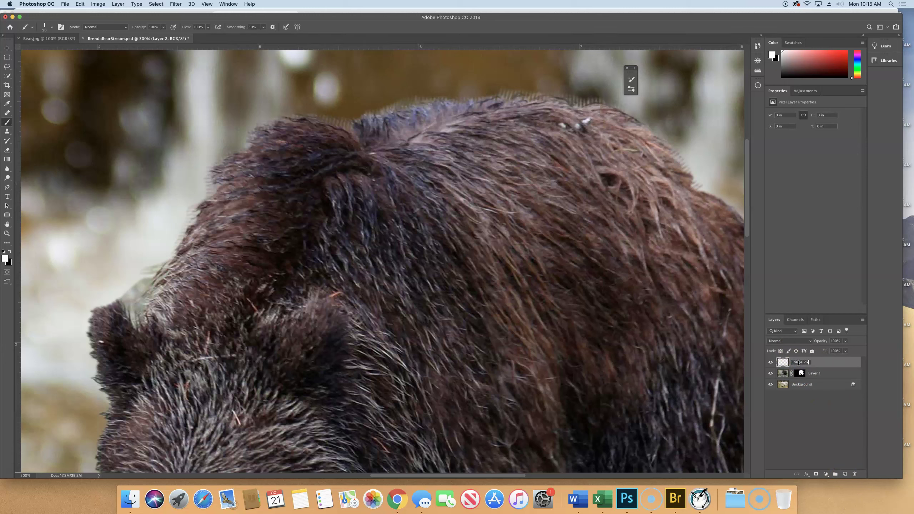
key(Return)
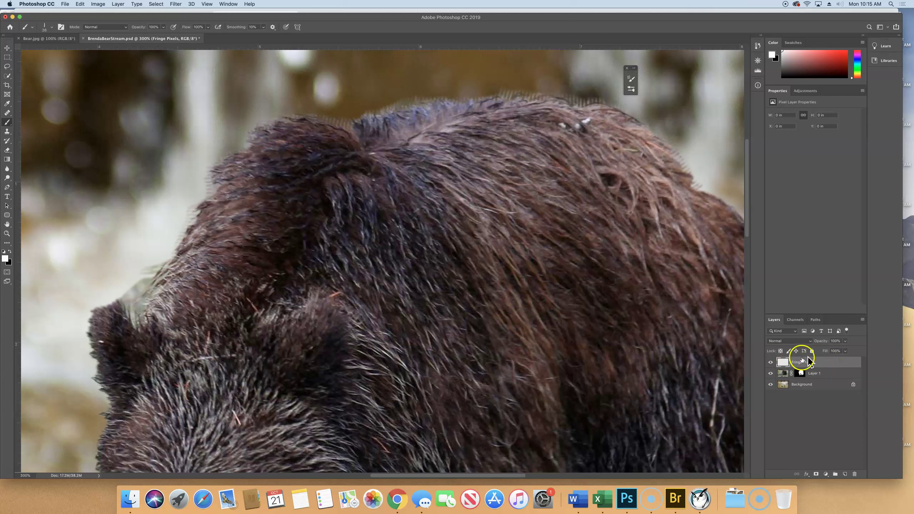
Step: Set the Fringe Pixels layer's blend mode to Color and clip it to the bear layer
click(778, 342)
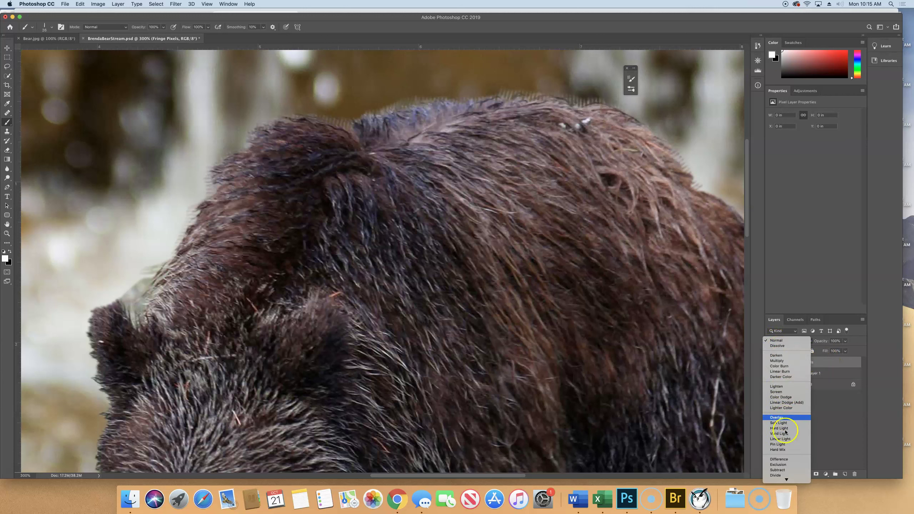
click(782, 475)
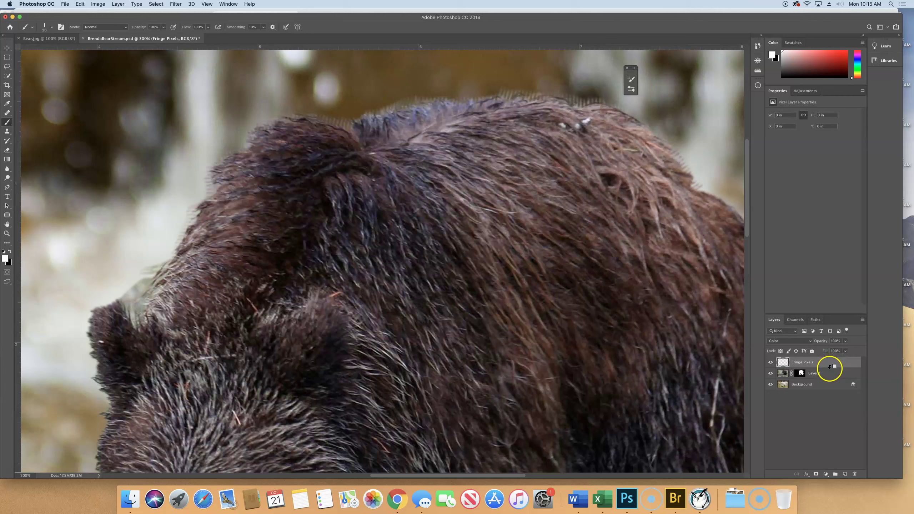
drag(830, 372, 829, 367)
alt+click(831, 368)
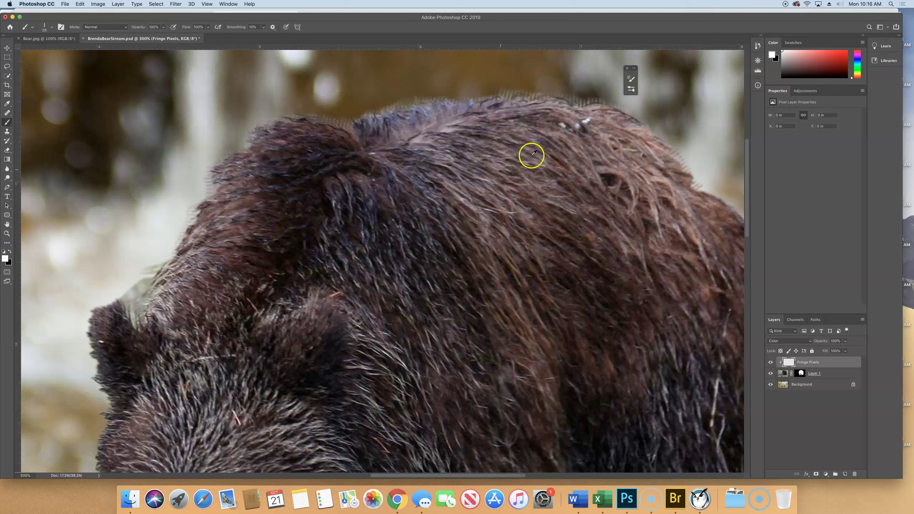
Step: Sample a brown from the bear's fur and paint it over the bluish fringe along the hump and back
alt+click(511, 113)
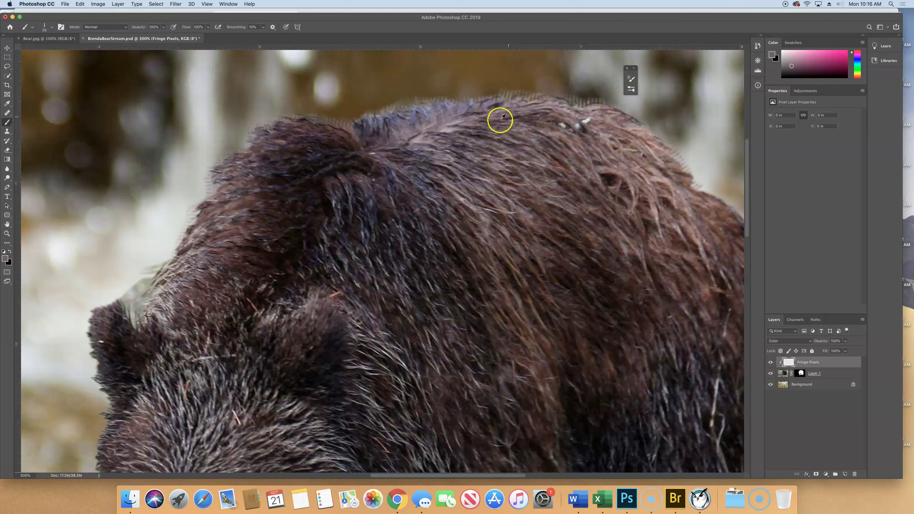
alt+click(510, 133)
alt+click(511, 134)
mouse_move(307, 200)
mouse_down()
mouse_move(306, 160)
mouse_move(322, 134)
mouse_move(353, 123)
mouse_move(238, 146)
mouse_move(212, 172)
mouse_up()
mouse_move(388, 112)
mouse_down()
mouse_move(440, 117)
mouse_move(404, 106)
mouse_up()
mouse_move(499, 90)
mouse_down()
mouse_move(472, 102)
mouse_move(416, 102)
mouse_up()
mouse_move(349, 122)
mouse_down()
mouse_move(291, 129)
mouse_move(388, 122)
mouse_up()
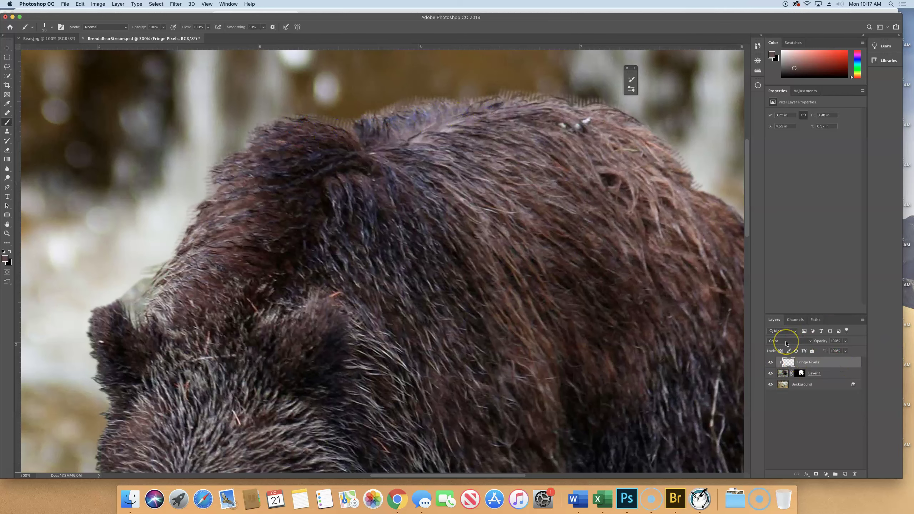
Step: Paint the sampled brown along the edges of the bear's rump and hind leg on the Fringe Pixels layer
mouse_move(633, 300)
mouse_down()
mouse_move(670, 164)
mouse_move(685, 212)
mouse_move(401, 161)
mouse_up()
mouse_move(539, 221)
mouse_down()
mouse_move(541, 239)
mouse_move(520, 228)
mouse_move(539, 206)
mouse_move(543, 258)
mouse_move(557, 272)
mouse_move(531, 340)
mouse_up()
scroll(615, 115, down, 7)
scroll(614, 115, left, 2)
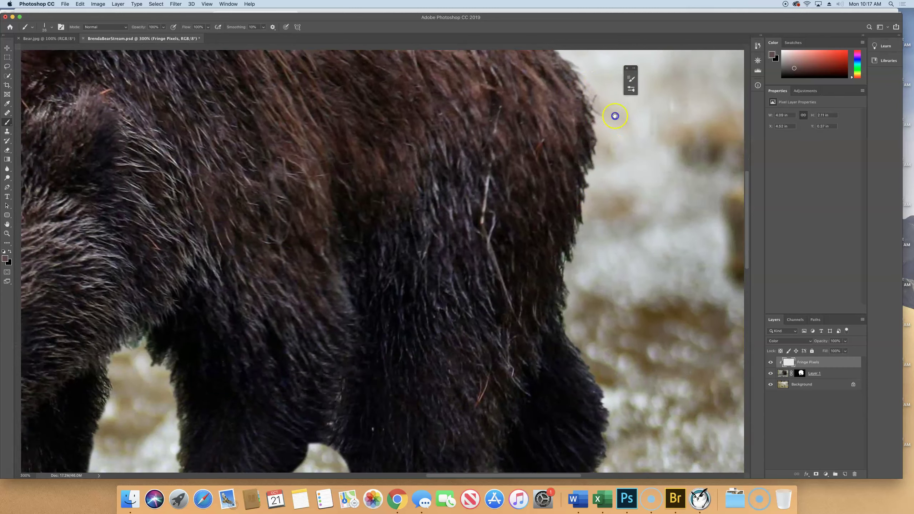
mouse_move(591, 157)
mouse_down()
mouse_move(609, 103)
mouse_move(604, 225)
mouse_move(593, 175)
mouse_move(594, 211)
mouse_up()
mouse_move(602, 156)
mouse_down()
mouse_move(619, 251)
mouse_move(625, 224)
mouse_move(618, 255)
mouse_up()
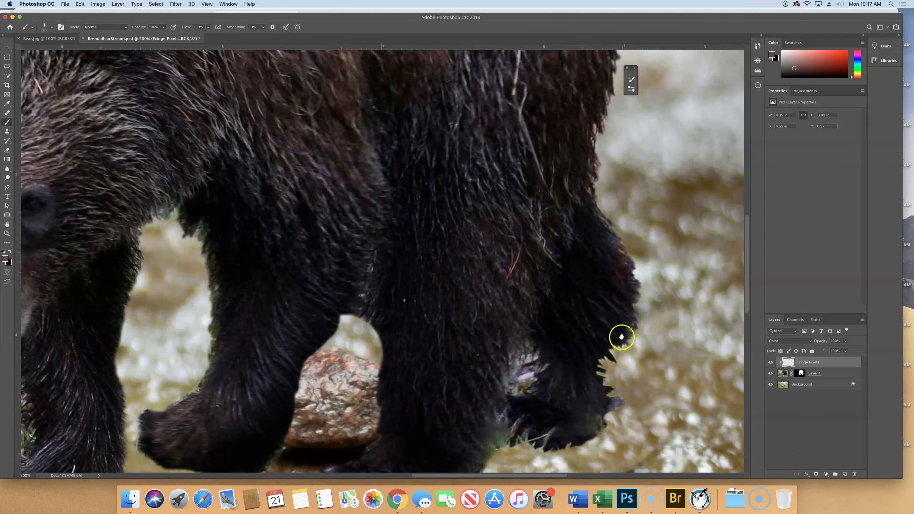
drag(449, 271, 460, 205)
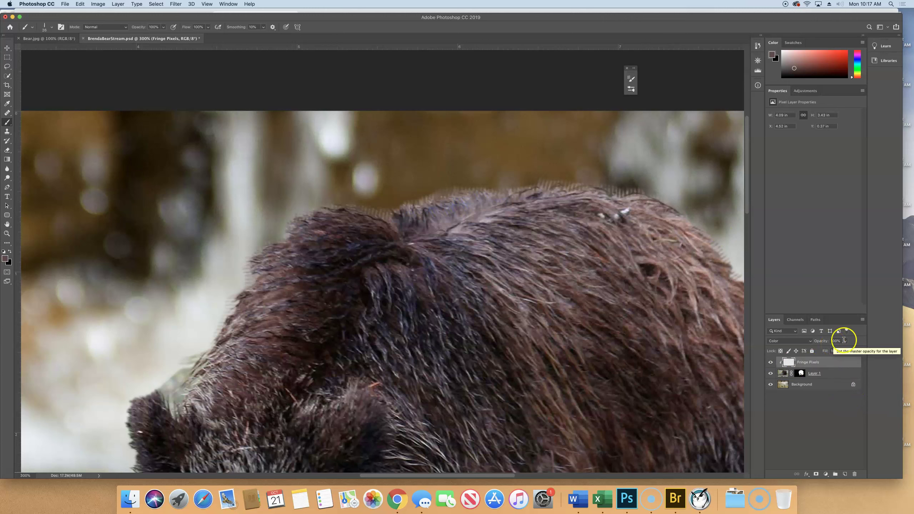
Step: Lower the Fringe Pixels layer's opacity to 40% and fit the whole image in view
drag(824, 344, 818, 343)
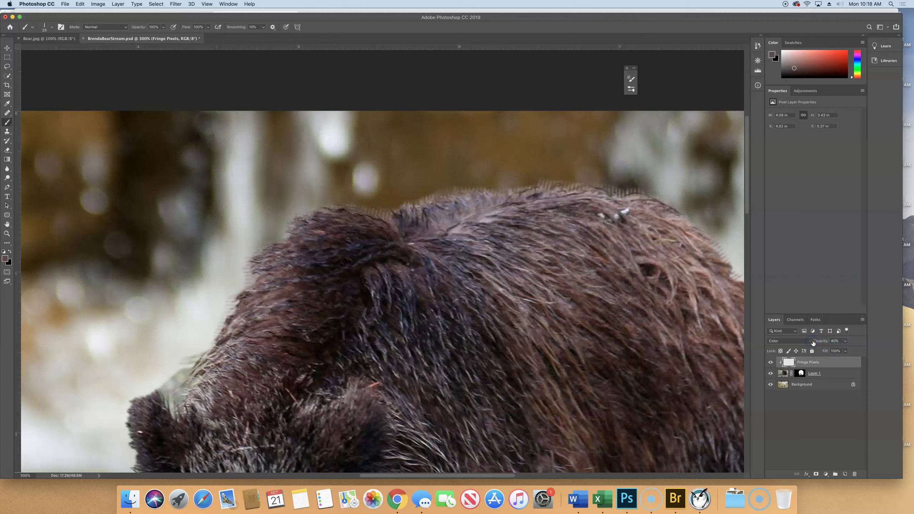
click(814, 343)
click(814, 341)
key(super+0)
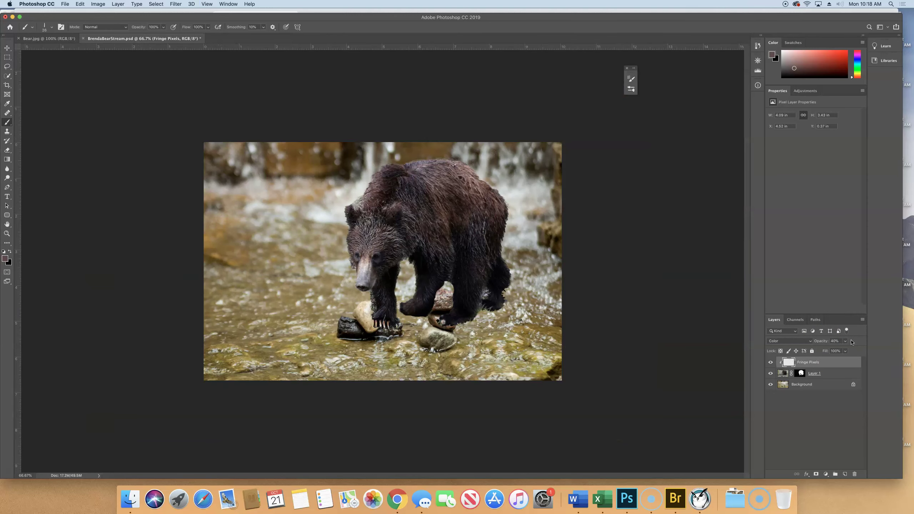
Step: Add a new layer named Shadow directly above the Background layer, keeping the Background
click(631, 480)
click(827, 388)
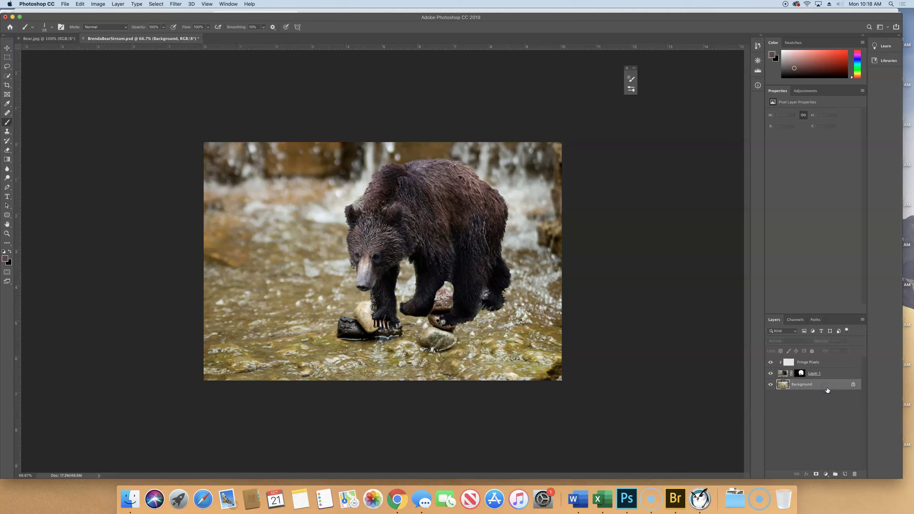
click(856, 474)
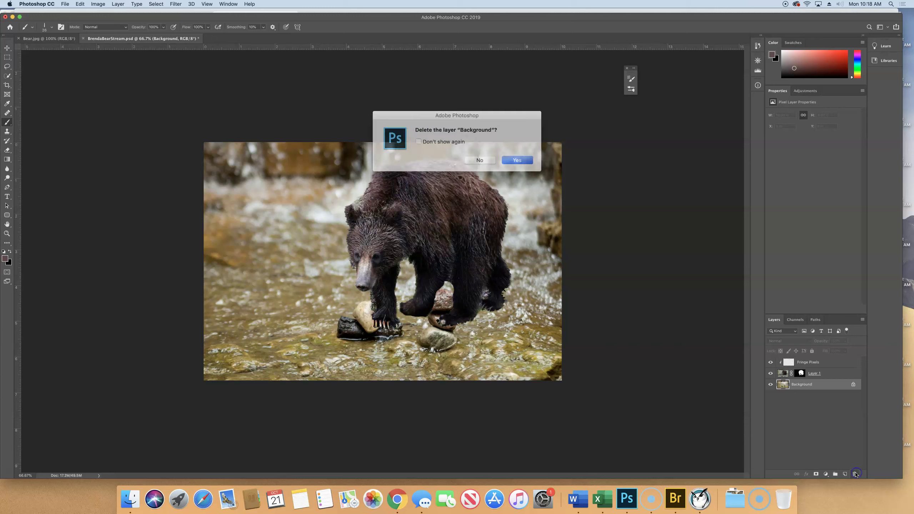
click(478, 159)
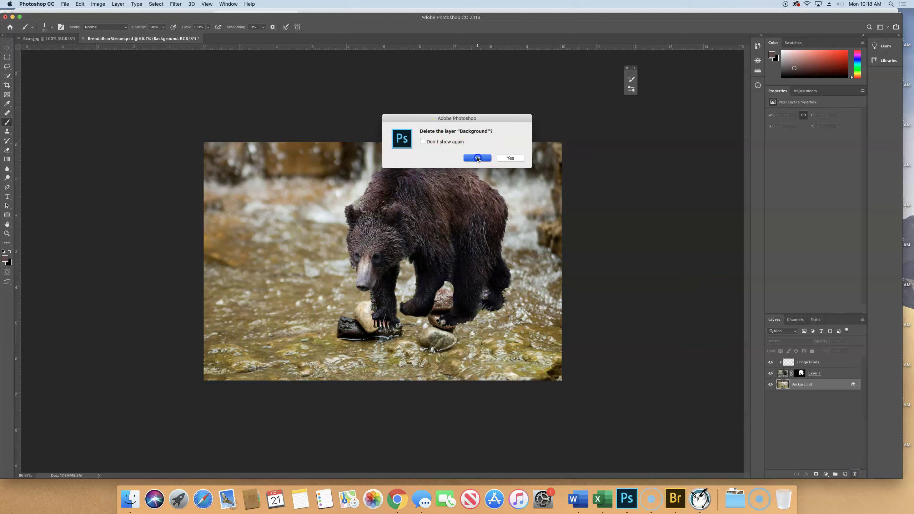
click(845, 474)
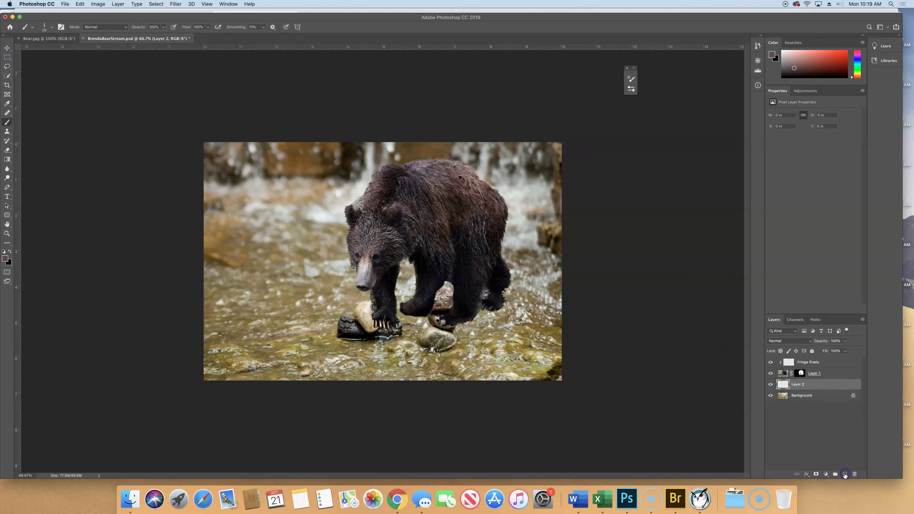
double_click(795, 386)
text(Shadow)
key(Return)
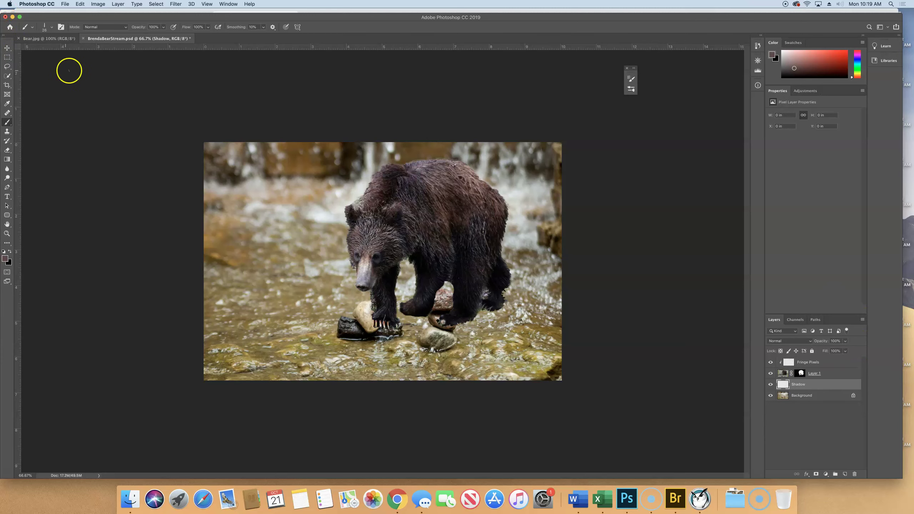
Step: Choose the Soft Round brush at a much larger size and reset the painting colours to black and white
right_click(7, 122)
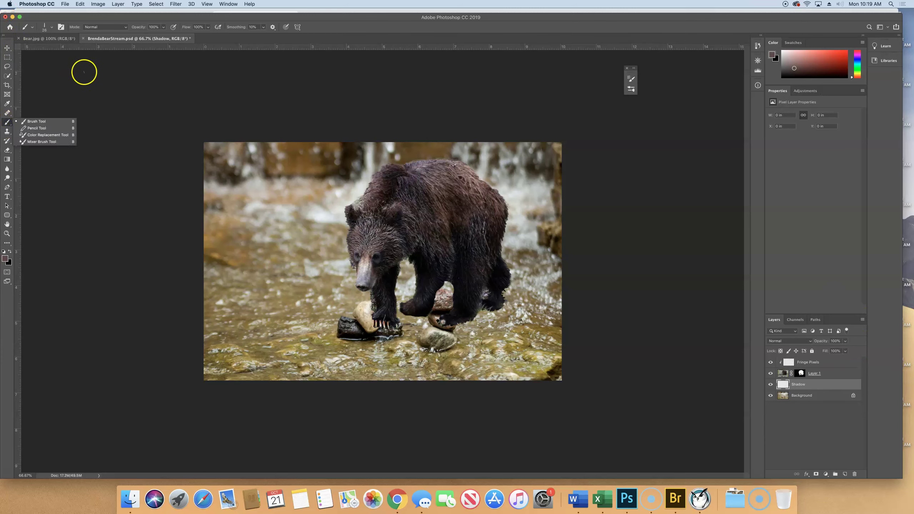
click(52, 28)
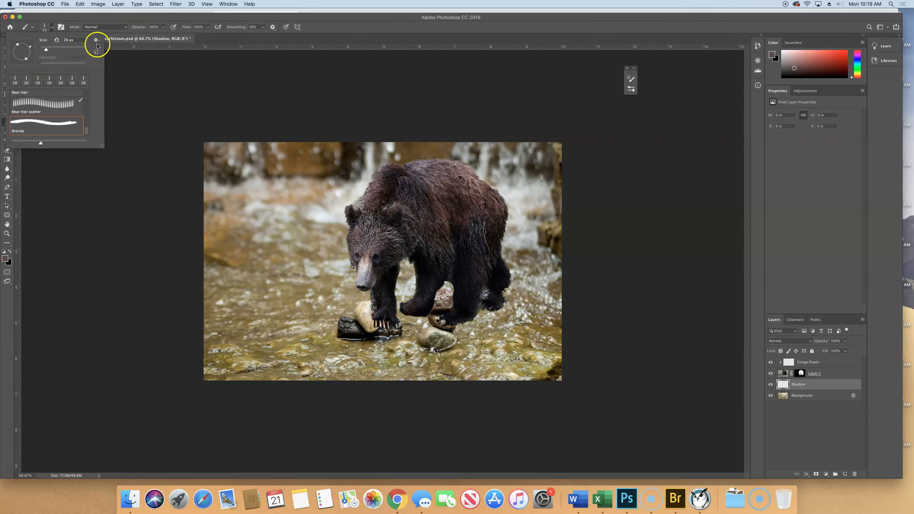
scroll(82, 136, up, 10)
click(41, 108)
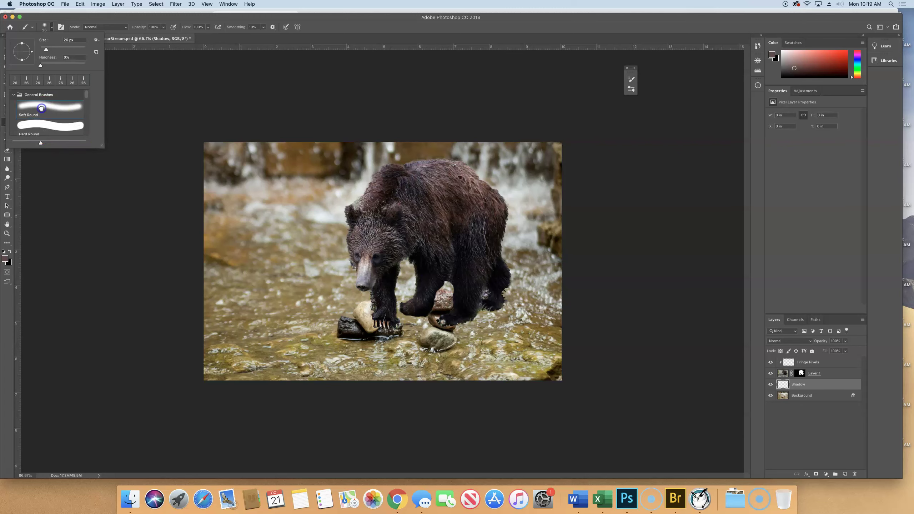
click(60, 49)
mouse_move(60, 50)
mouse_down()
mouse_move(88, 56)
mouse_move(74, 51)
mouse_up()
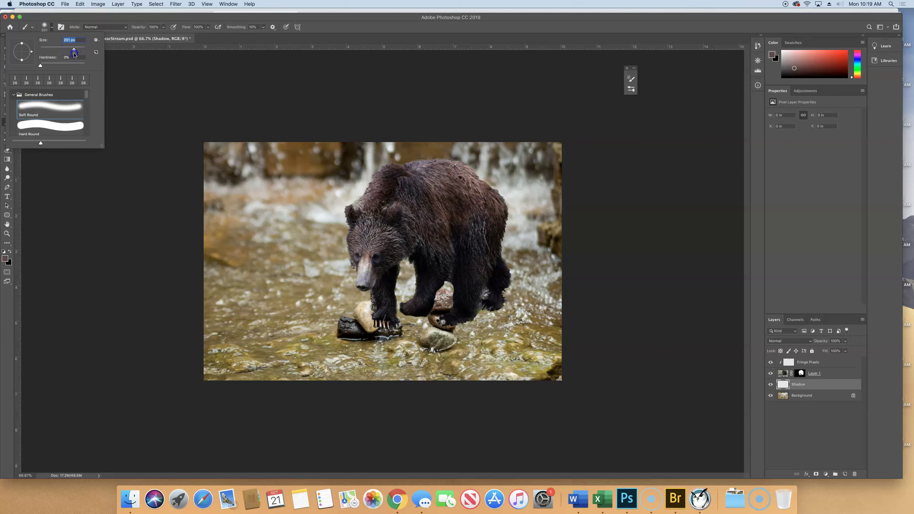
click(3, 252)
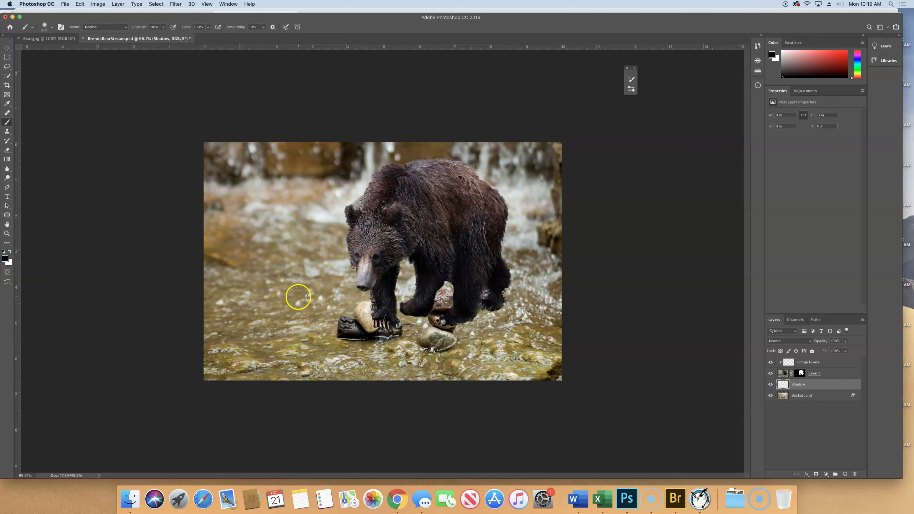
Step: Enlarge the soft brush and paint a black shadow across the water and rocks beneath the bear's feet
key(bracketright)
key(bracketright)
key(bracketright)
key(bracketright)
key(bracketright)
mouse_move(532, 311)
mouse_down()
mouse_move(478, 328)
mouse_move(360, 337)
mouse_up()
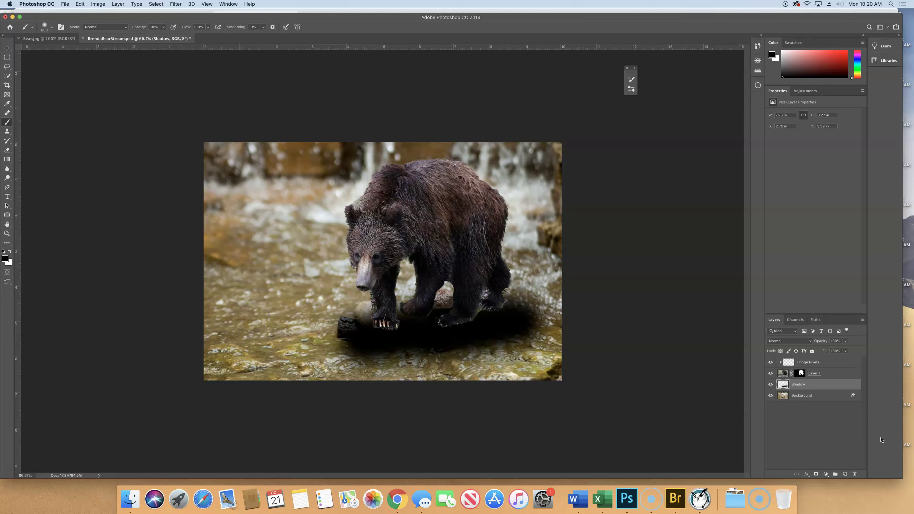
Step: Set the Shadow layer's blend mode to Multiply and lower its opacity to about 36%
click(811, 341)
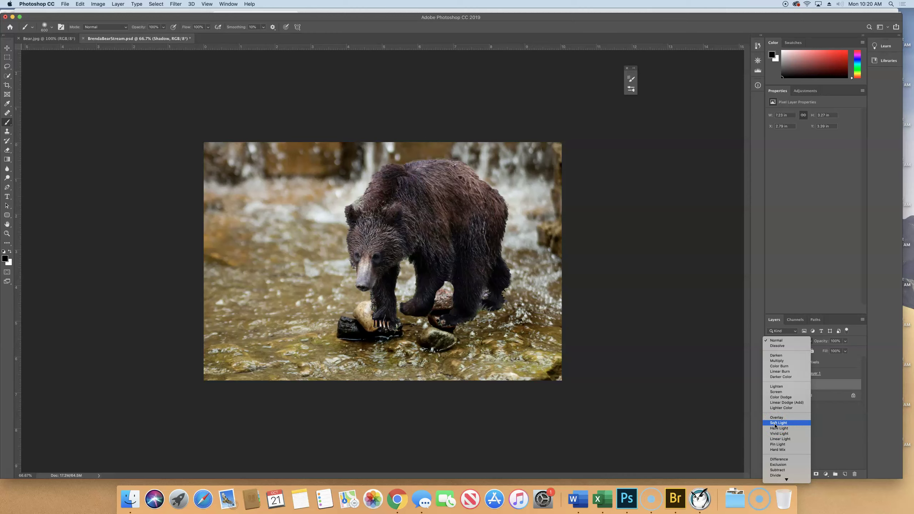
click(779, 363)
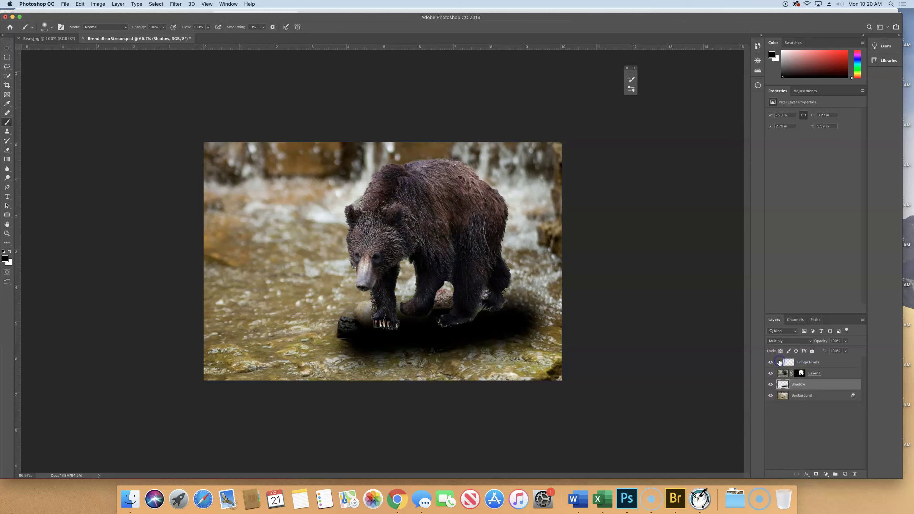
drag(826, 344, 803, 345)
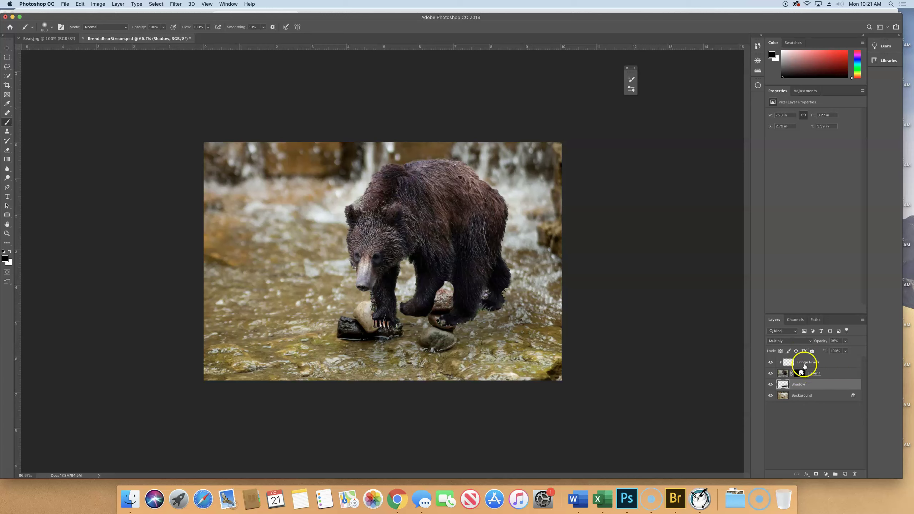
Step: Make the Fringe Pixels layer the active layer
click(824, 361)
mouse_move(423, 192)
mouse_down()
mouse_move(465, 159)
mouse_move(503, 176)
mouse_move(431, 156)
mouse_move(383, 174)
mouse_move(397, 164)
mouse_move(530, 192)
mouse_move(450, 162)
mouse_move(552, 184)
mouse_move(437, 193)
mouse_move(447, 189)
mouse_move(411, 171)
mouse_move(465, 168)
mouse_move(507, 180)
mouse_move(414, 163)
mouse_move(515, 216)
mouse_up()
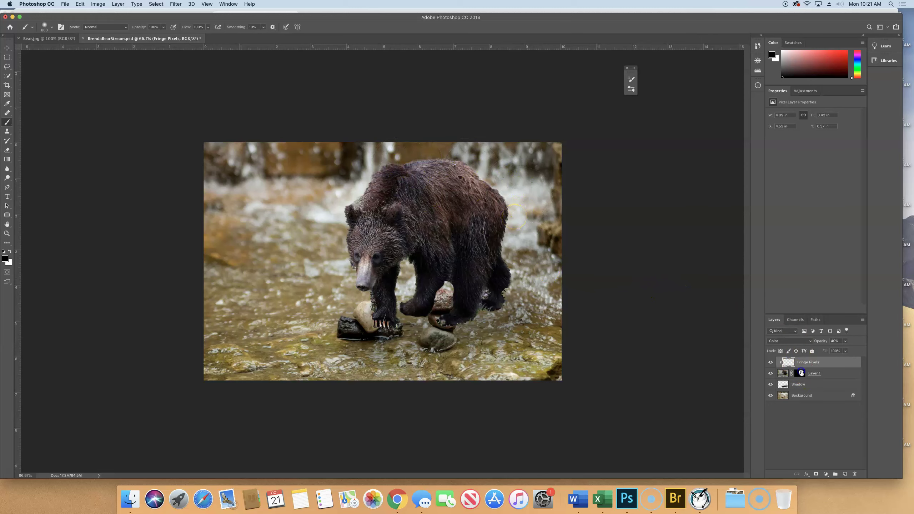
Step: Display Layer 1's mask on its own in the canvas and examine the fur-edge strokes along the bear's back at 400%
click(801, 374)
alt+click(802, 373)
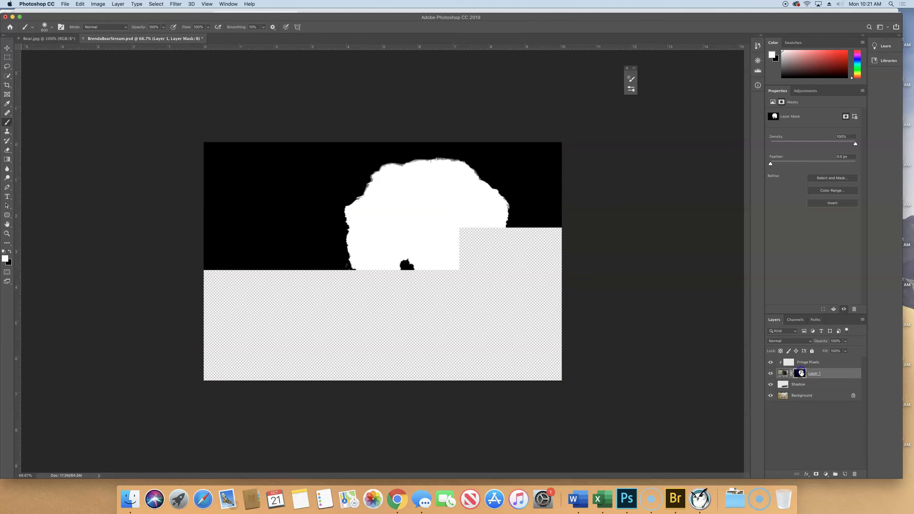
alt+click(802, 374)
alt+click(801, 373)
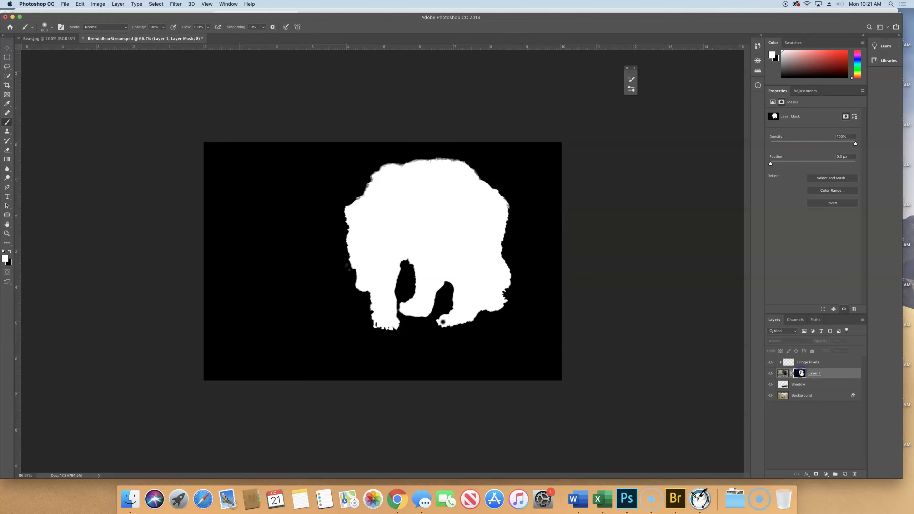
click(6, 233)
click(432, 161)
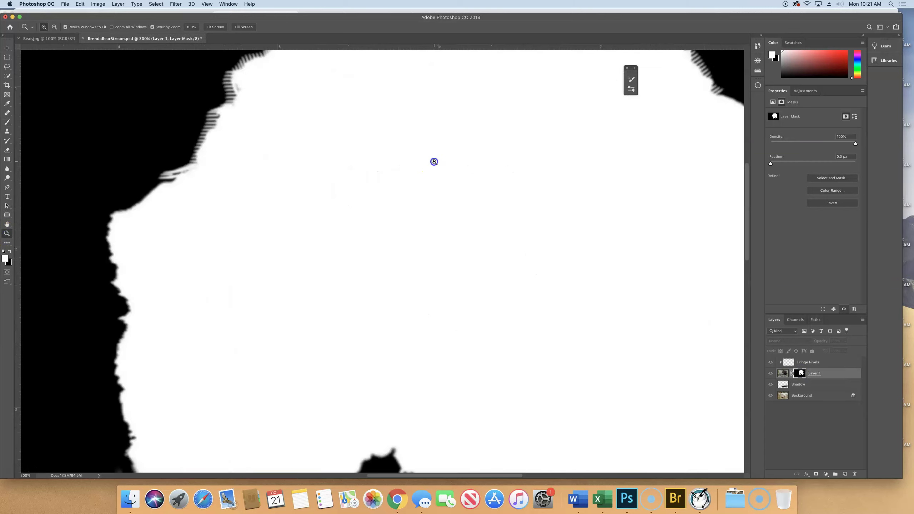
drag(434, 159, 439, 322)
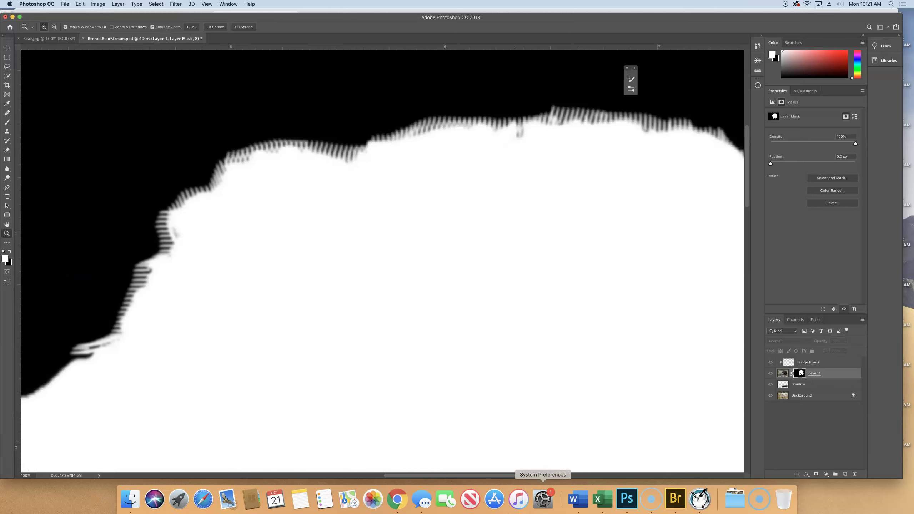
Step: Check the Lazy Bear homework entries on the course page in Chrome, and open lazy-bear.jpg from the Downloads folder in Photoshop
click(397, 499)
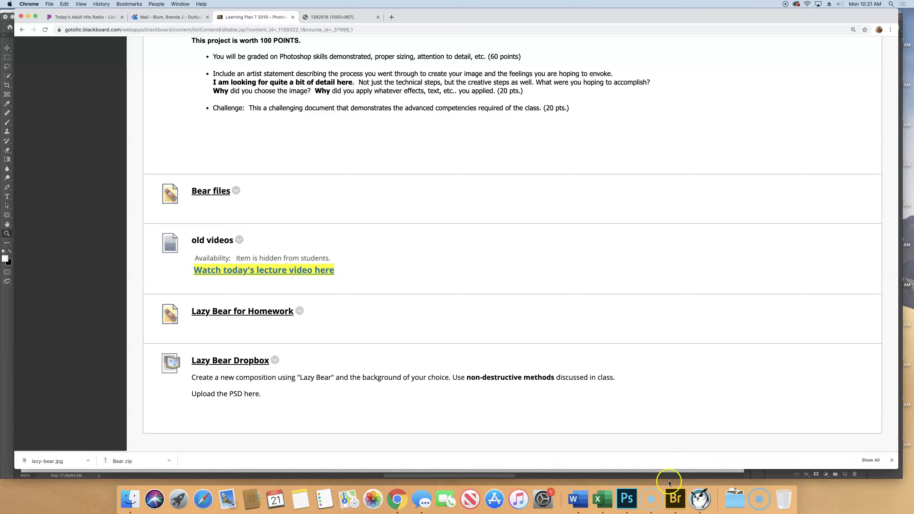
click(639, 497)
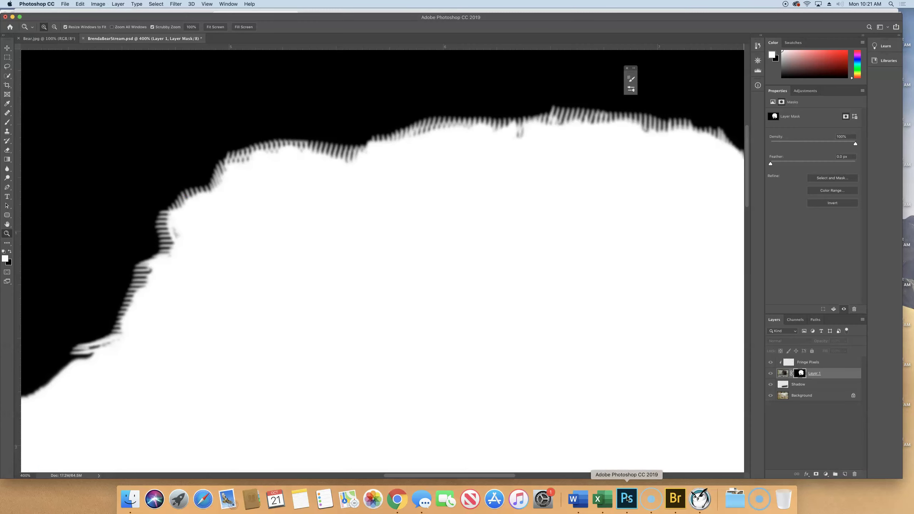
key(super+o)
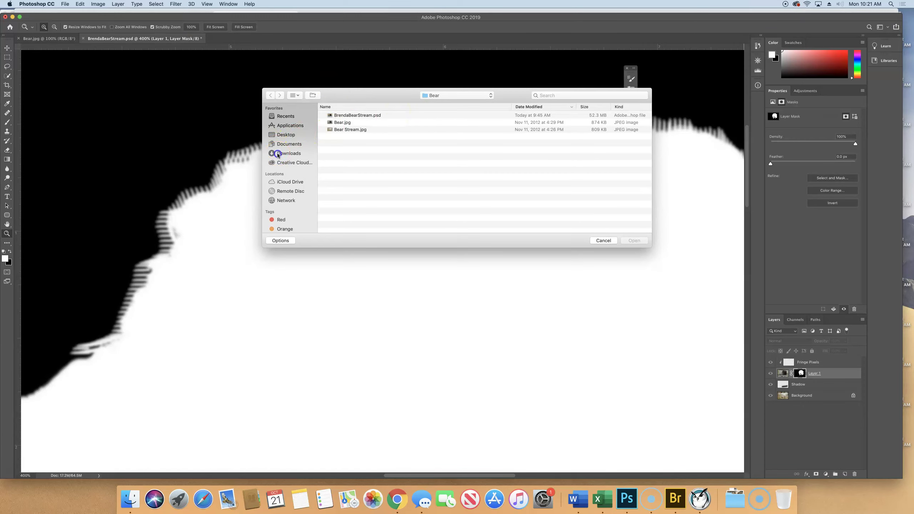
click(289, 153)
double_click(360, 123)
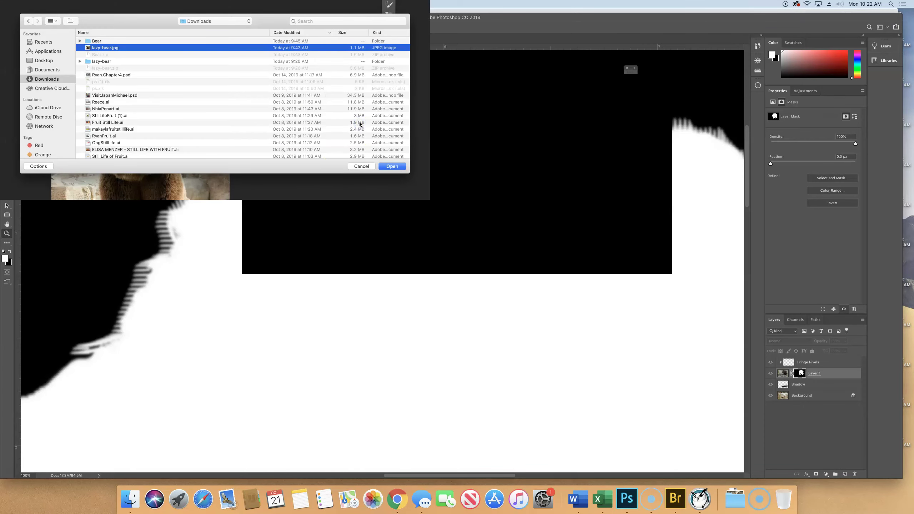
click(834, 259)
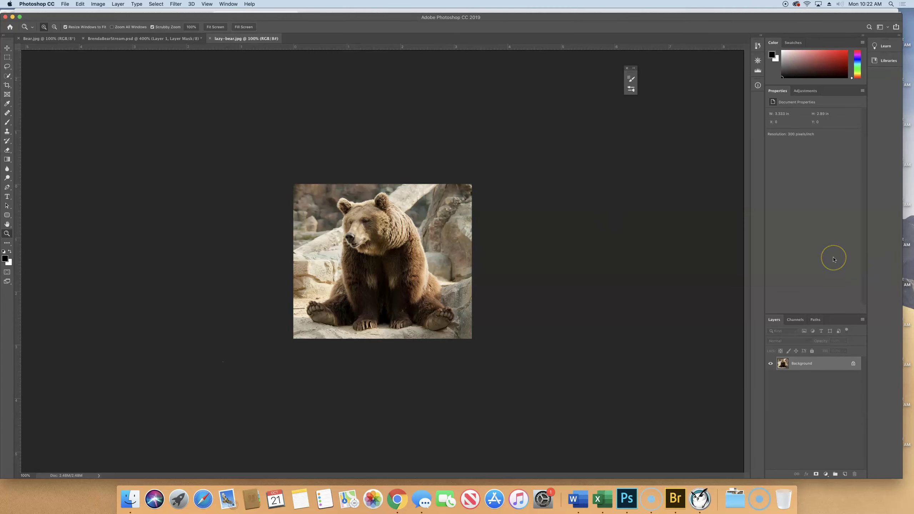
Step: Examine the lazy bear's fur edges up close and the whole photo at 200%
key(super+equal)
key(super+equal)
key(super+equal)
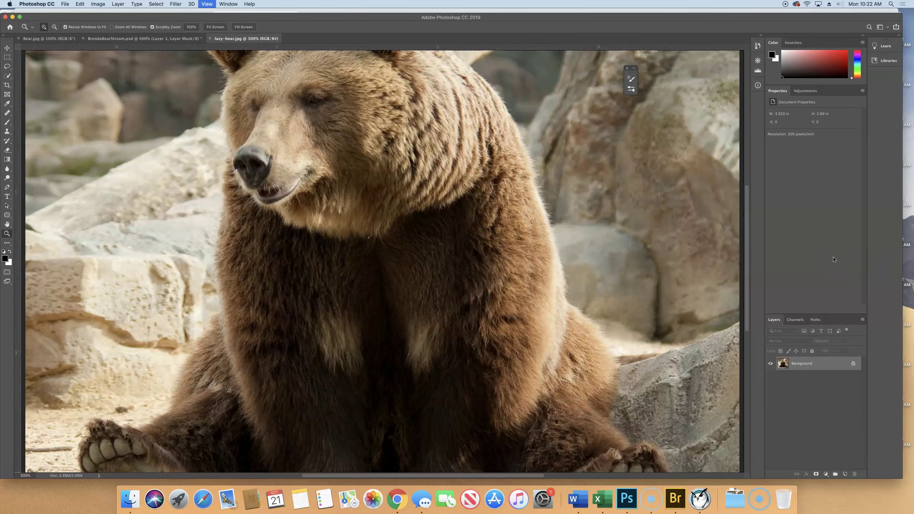
click(585, 188)
key(super+minus)
key(super+minus)
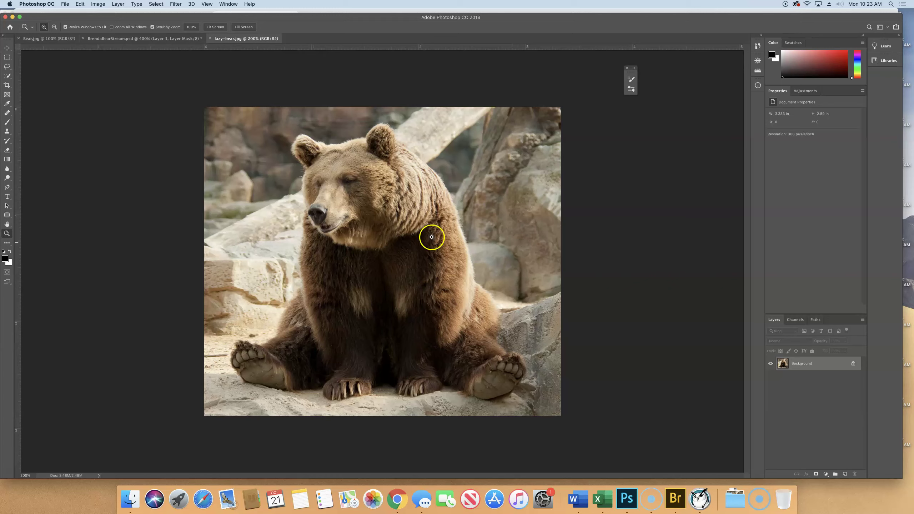
click(14, 471)
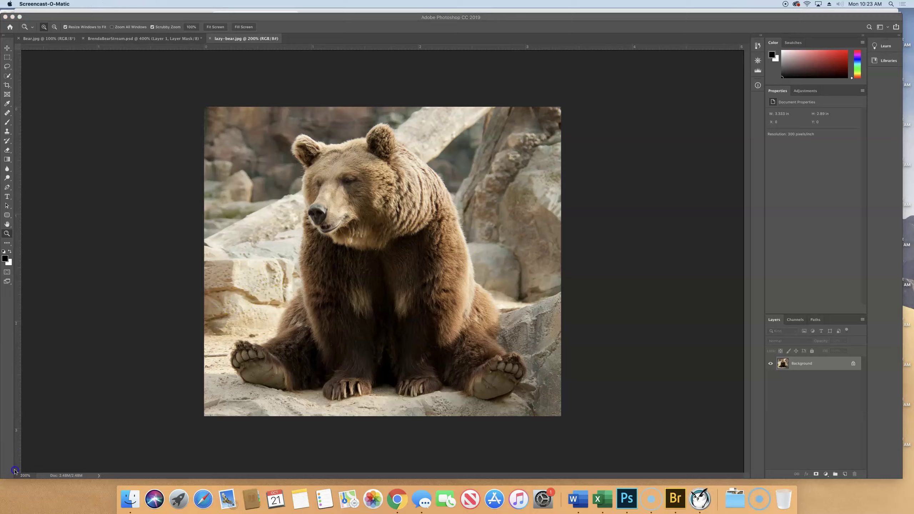